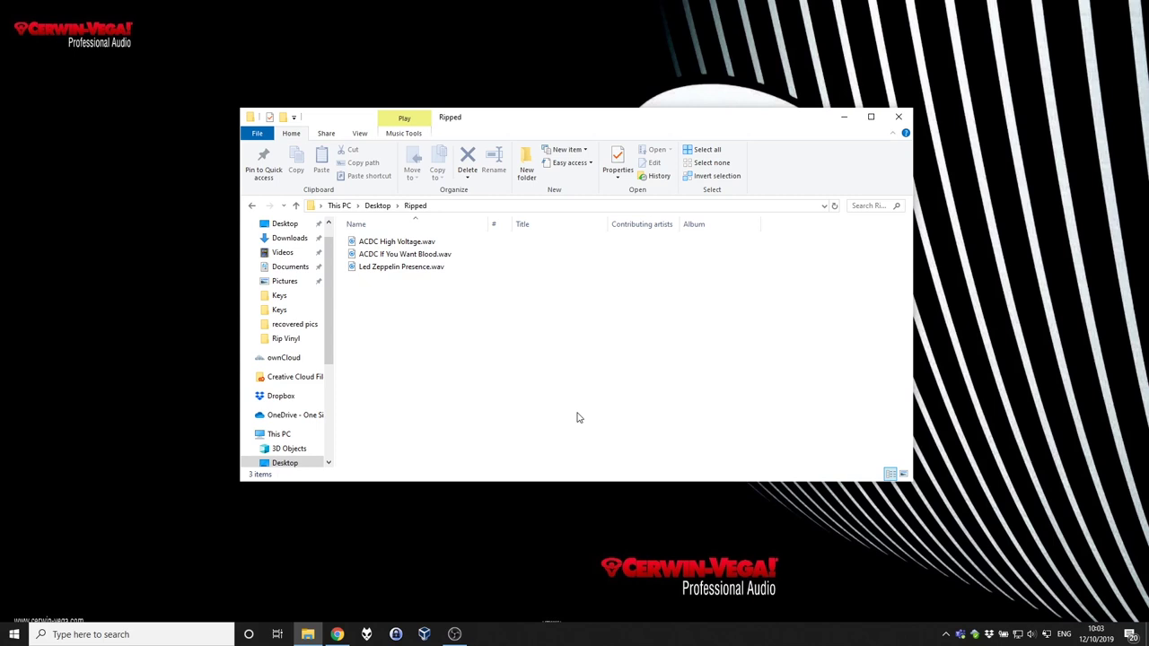
Look over the three ripped WAVs, including Presence and High Voltage, then bring up the Audacity site in Chrome.
key("ctrl+a")
left_click(478, 348)
left_click(421, 266)
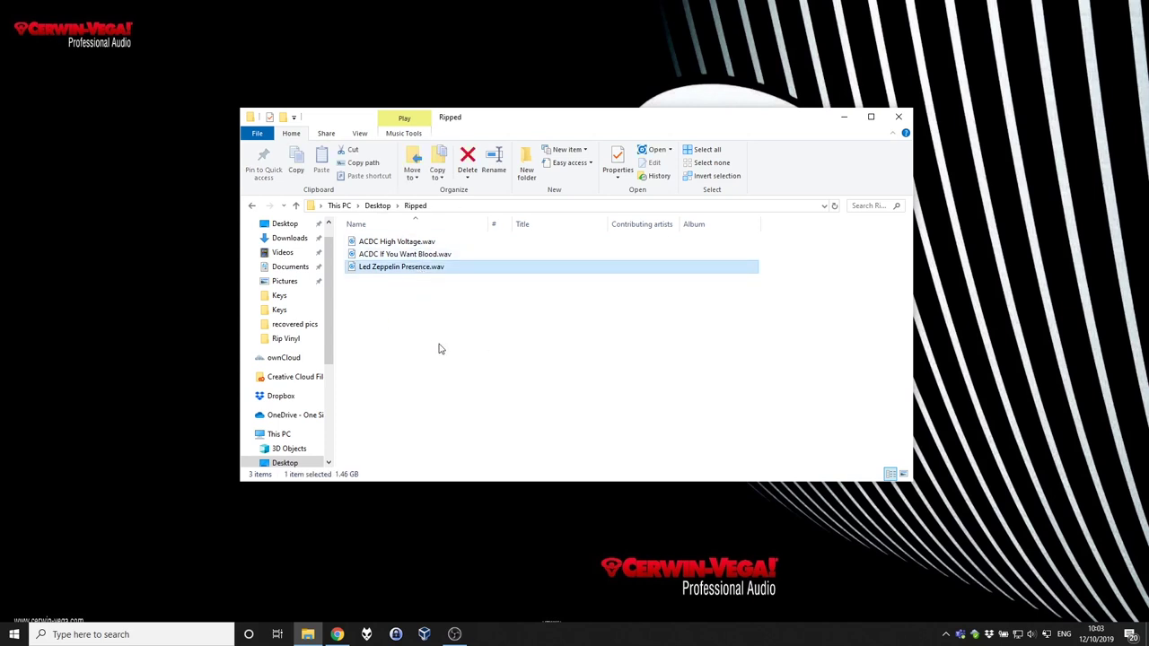
left_click(413, 242)
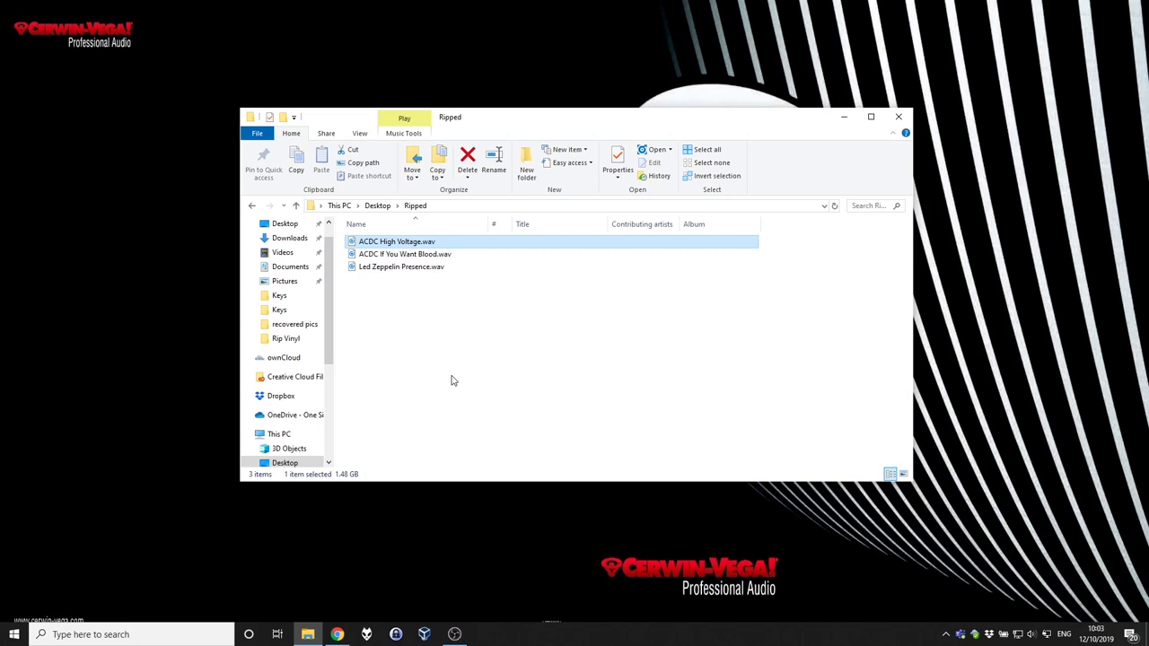
left_click_drag(415, 356, 558, 352)
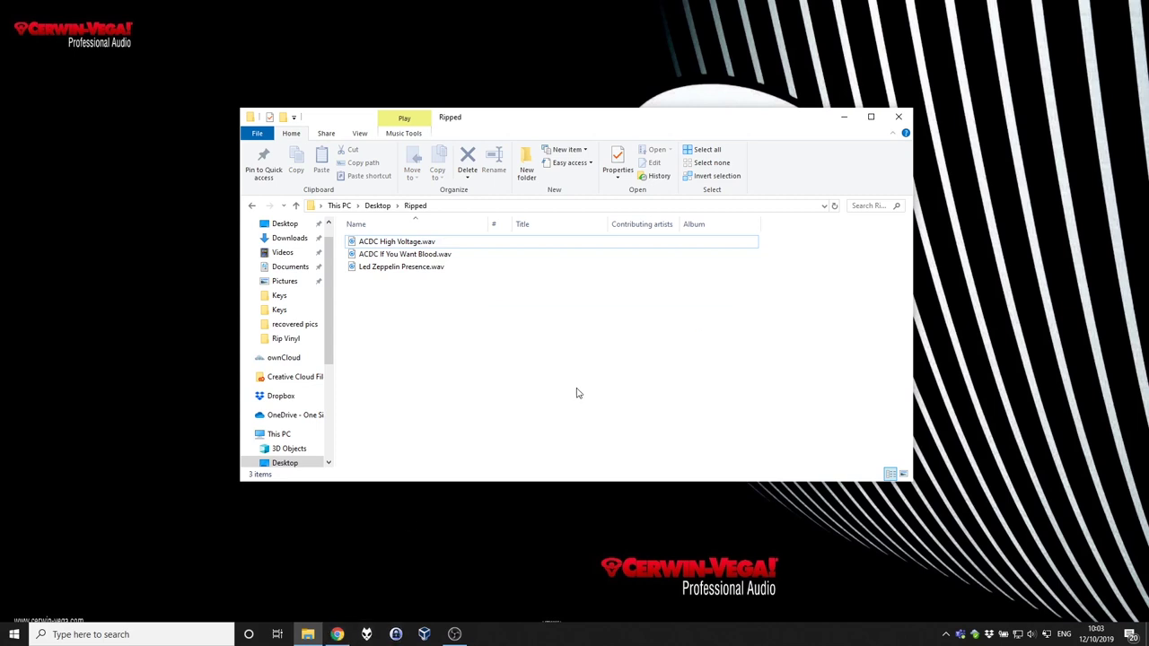
left_click(336, 634)
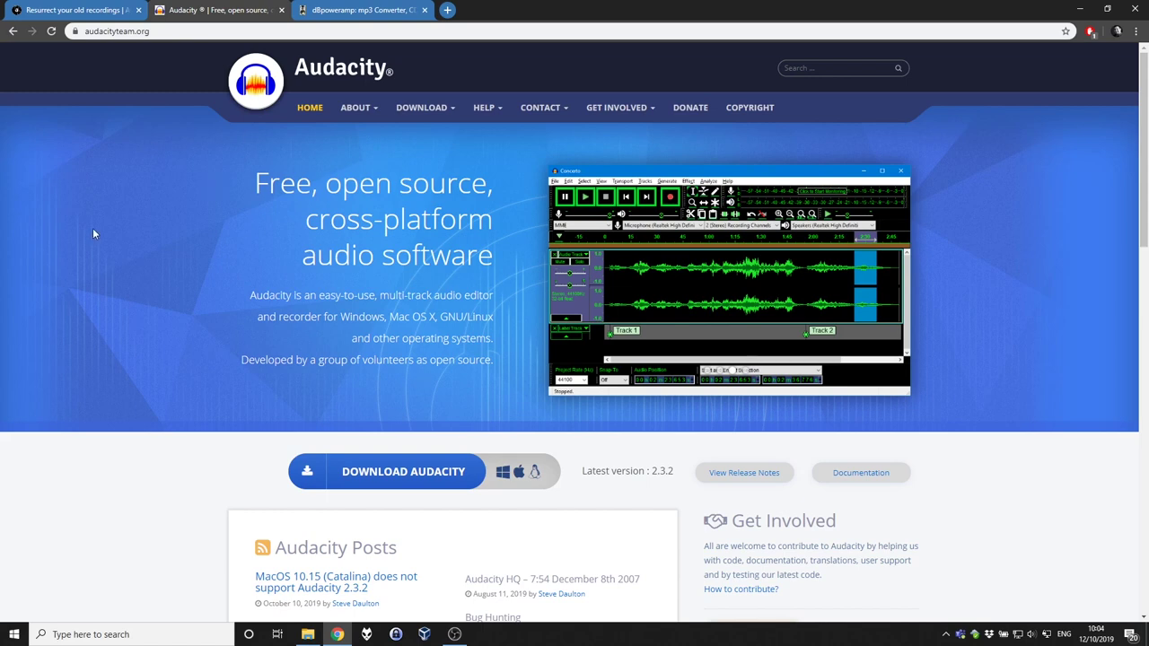
Visit the ClickRepair software page and the dBpoweramp site, then minimize Chrome to show the Ripped folder.
left_click(83, 11)
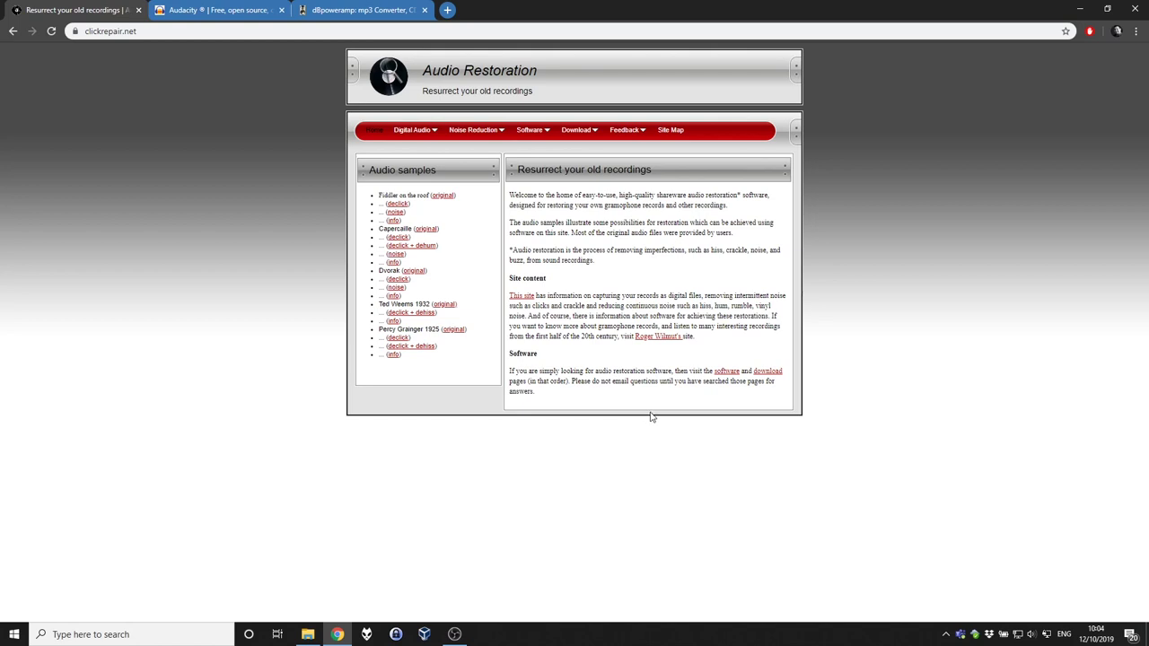
mouse_move(544, 138)
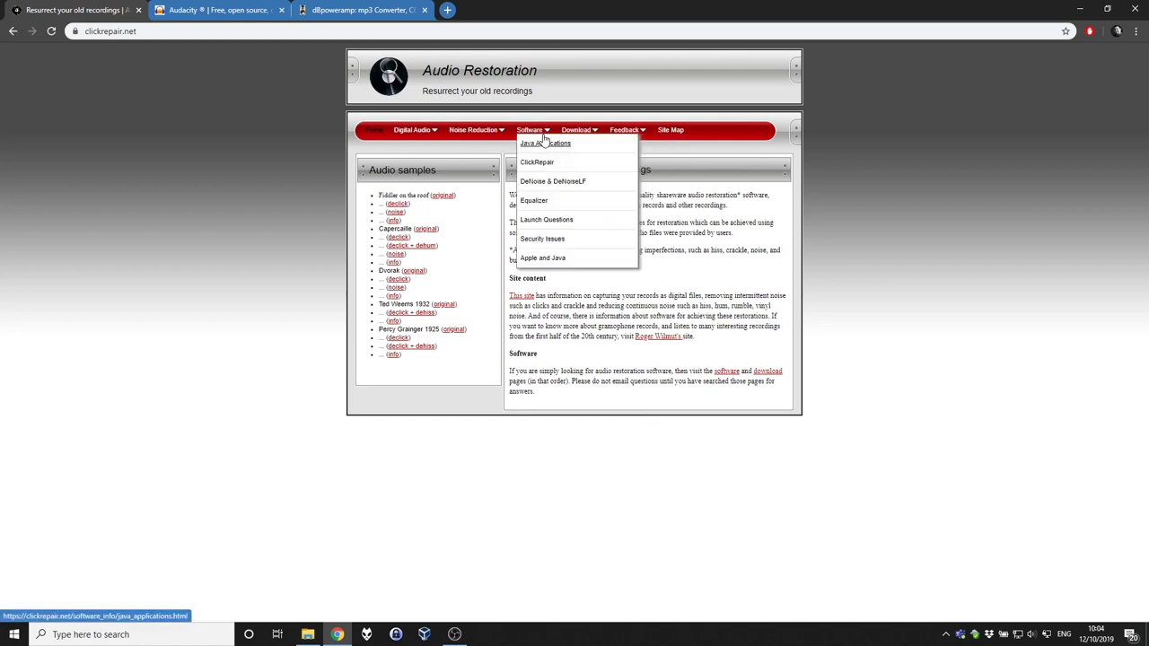
left_click(539, 162)
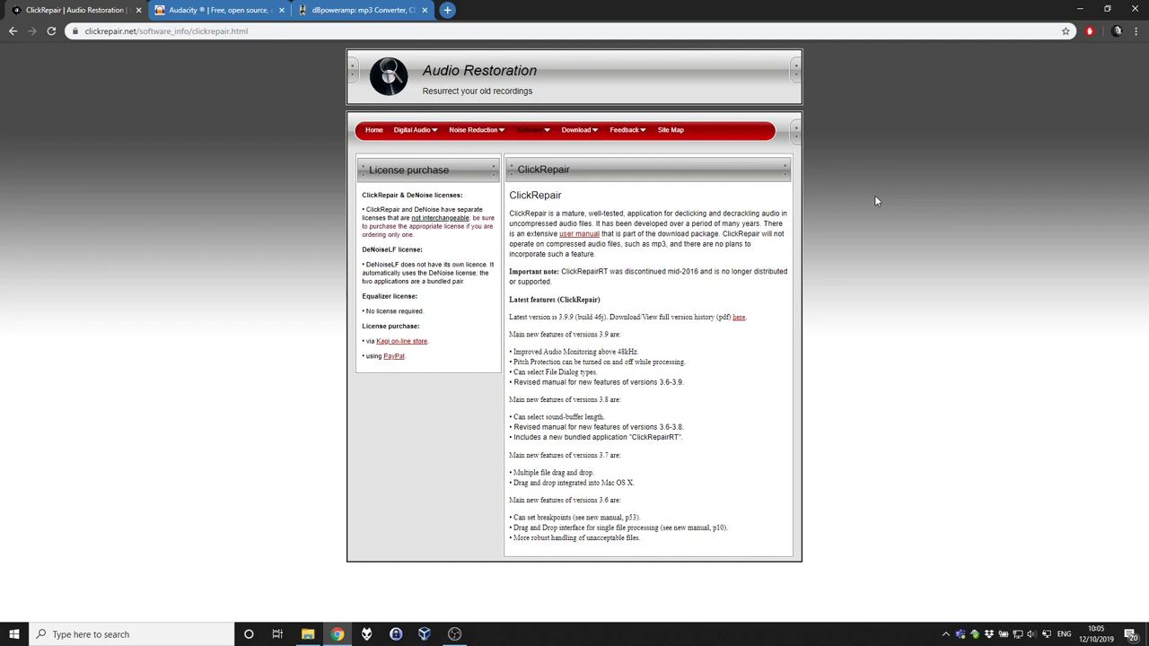
left_click(359, 11)
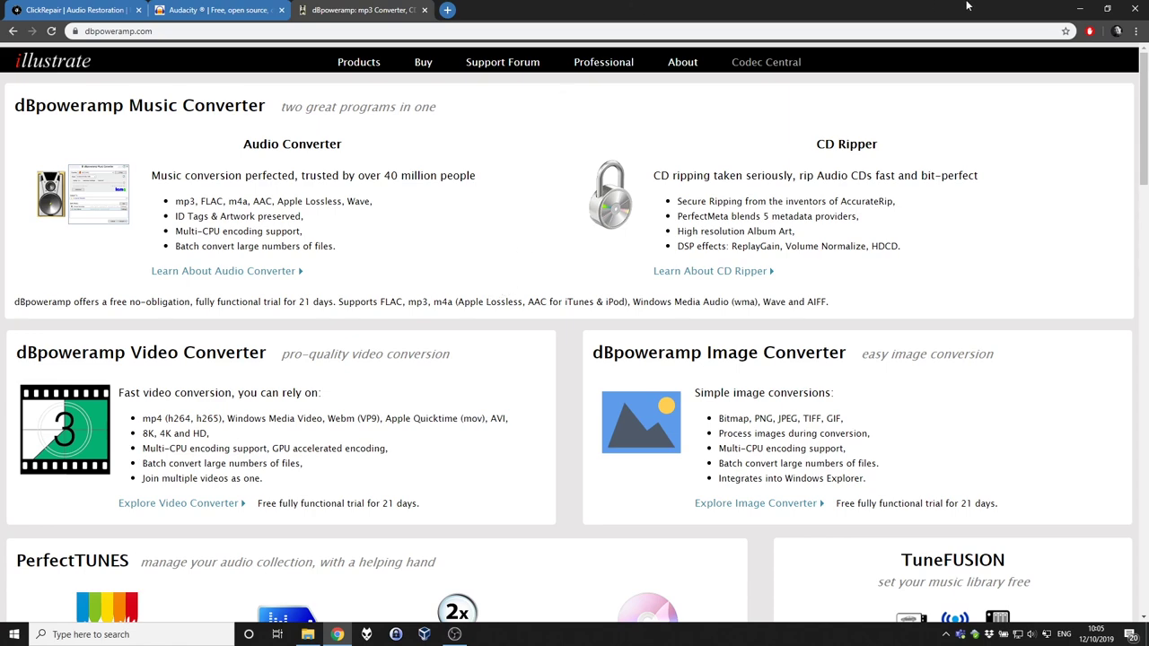
left_click(1084, 7)
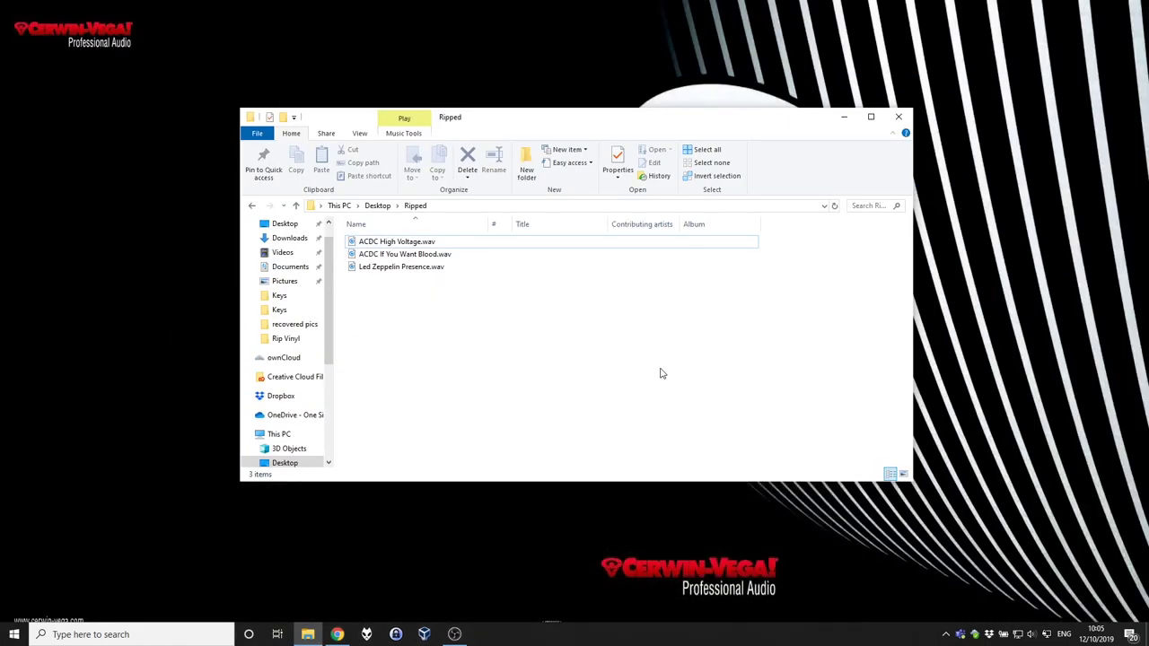
Check the details of ACDC High Voltage.wav, then launch ClickRepair by searching 'clickr'.
left_click(420, 244)
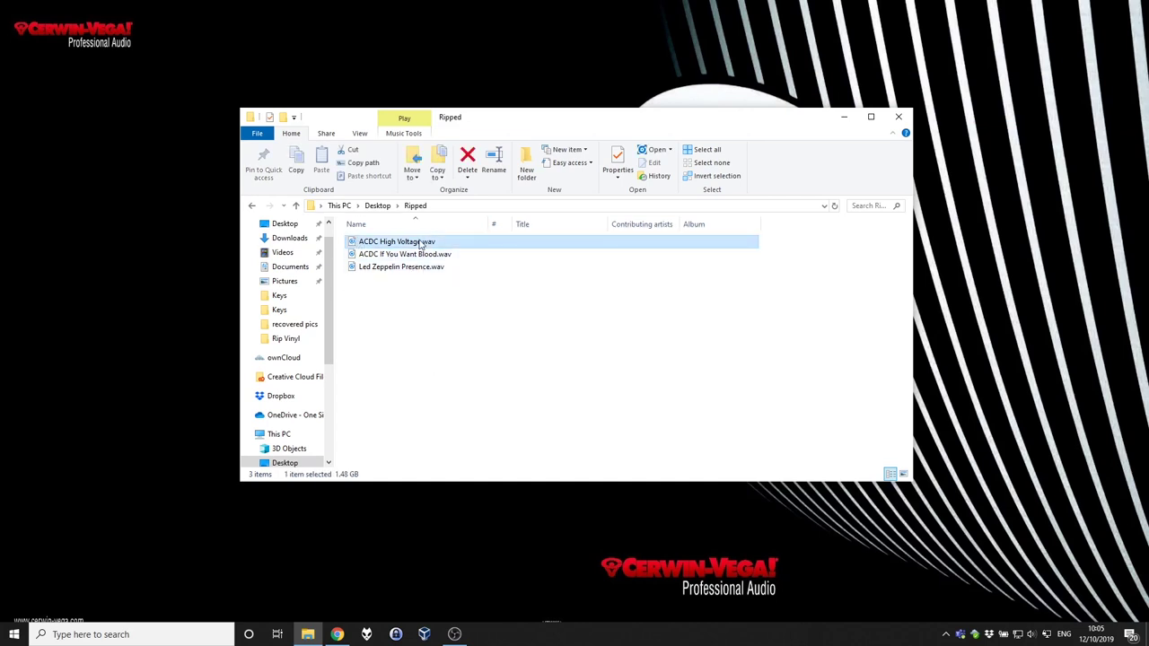
mouse_move(460, 245)
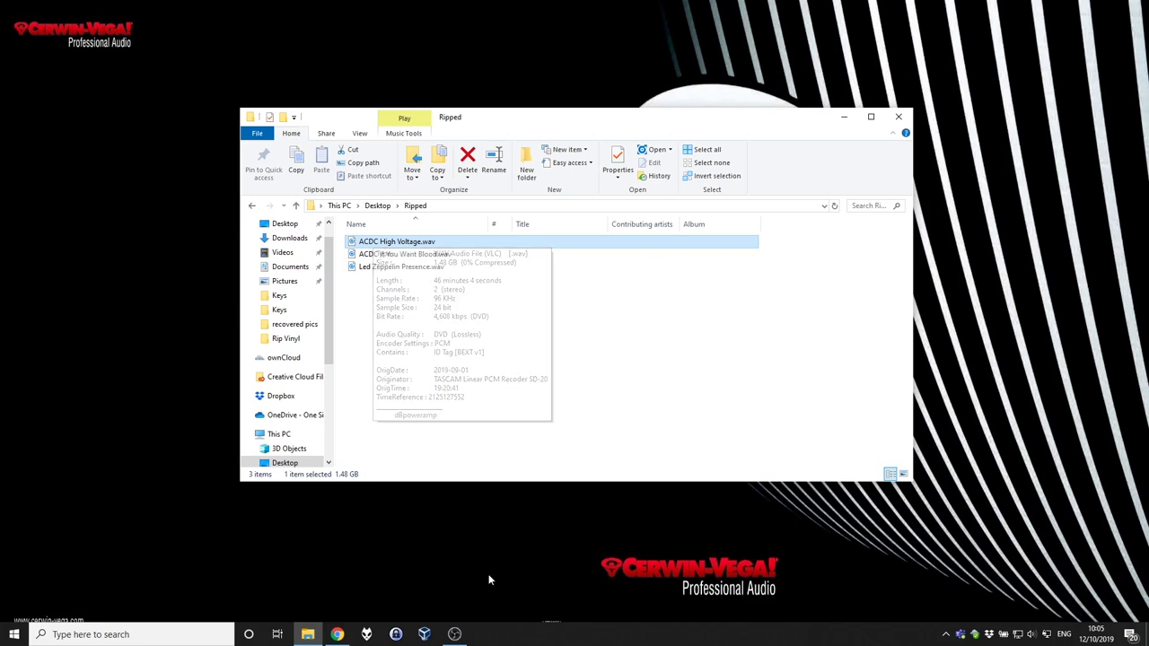
left_click(90, 634)
type("cl")
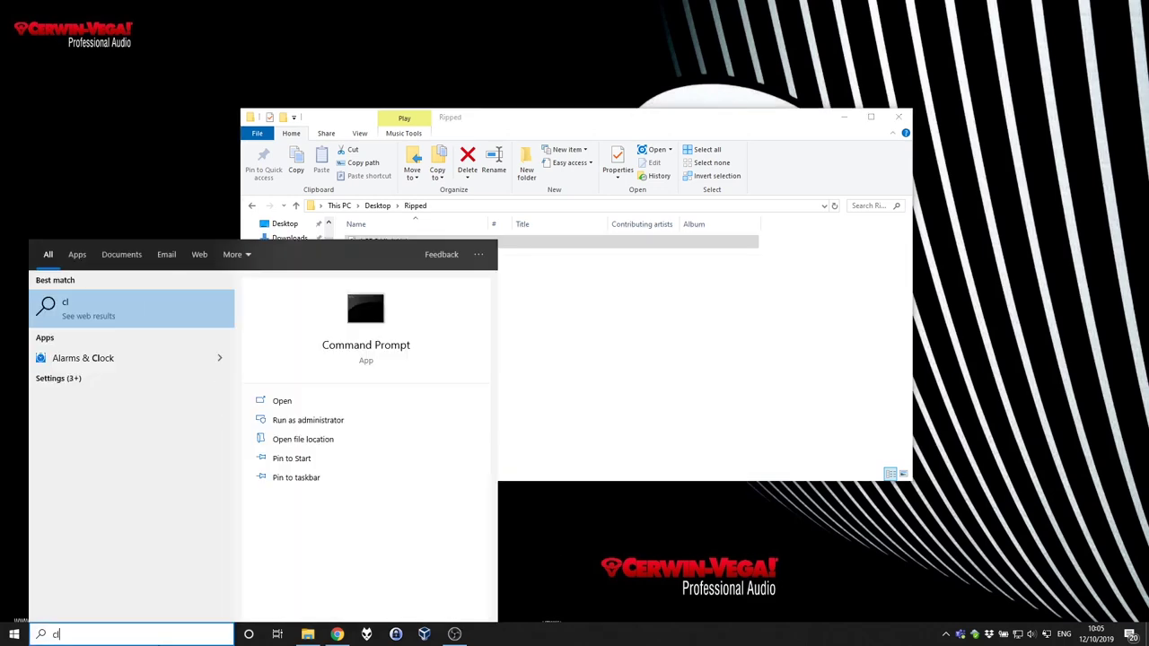
type("ickr")
key("Return")
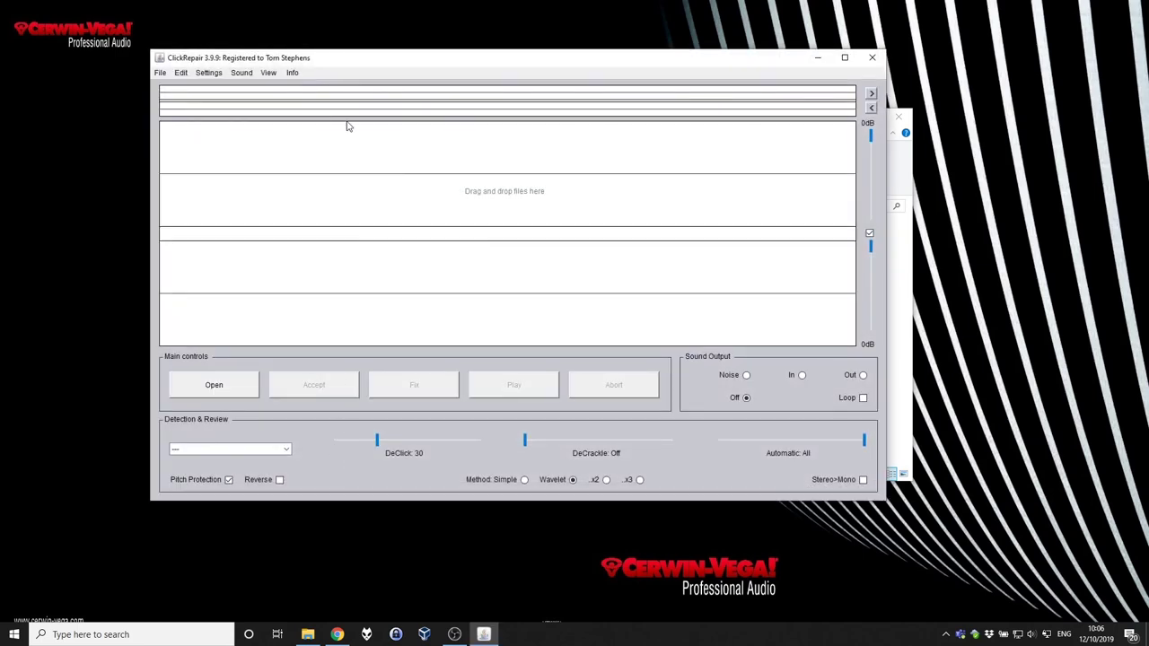
Apply the Default LP preset, lower the DeClick strength, and enable Pitch Protection.
left_click(283, 450)
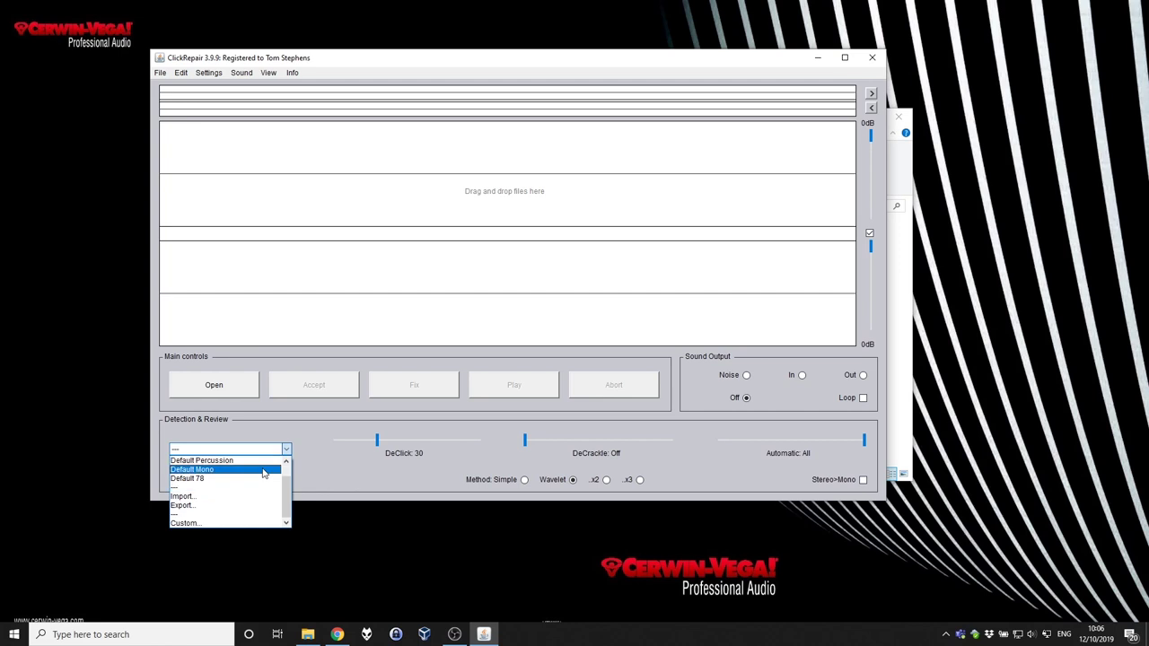
scroll(254, 488, "up", 1)
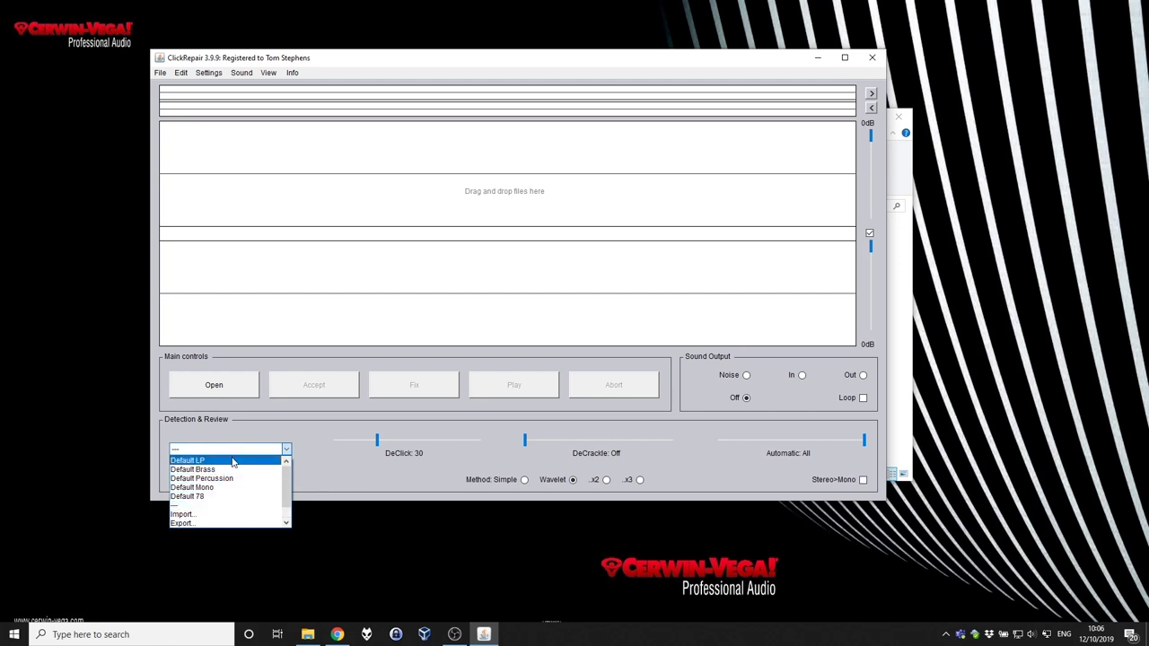
left_click(236, 461)
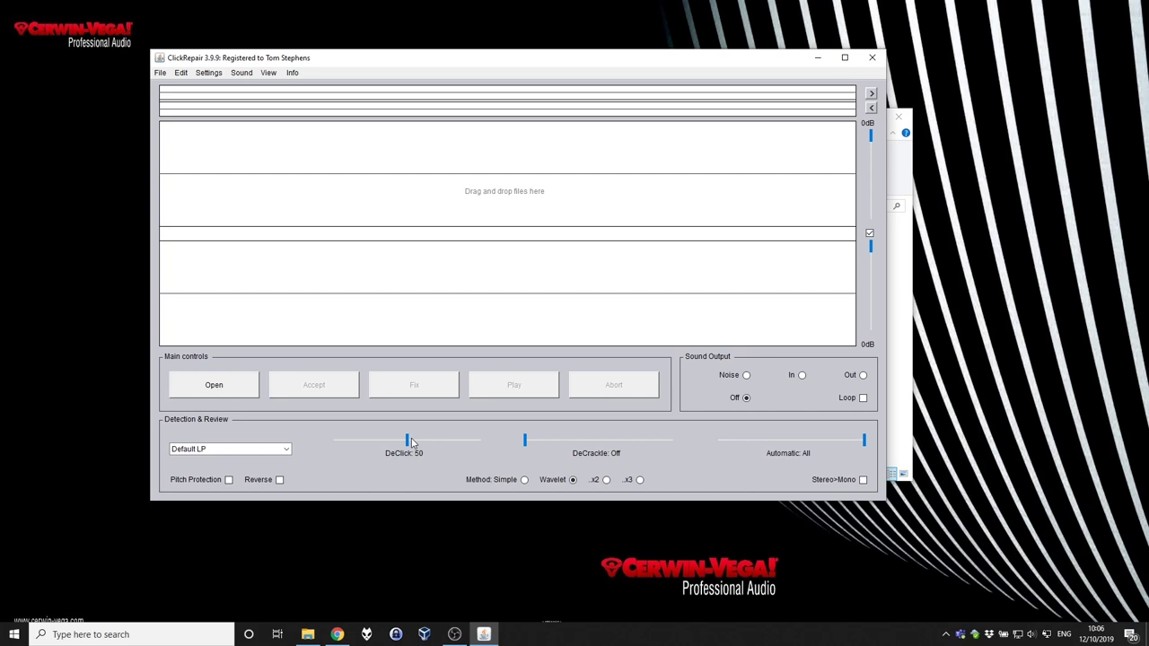
left_click_drag(411, 438, 377, 445)
left_click(227, 479)
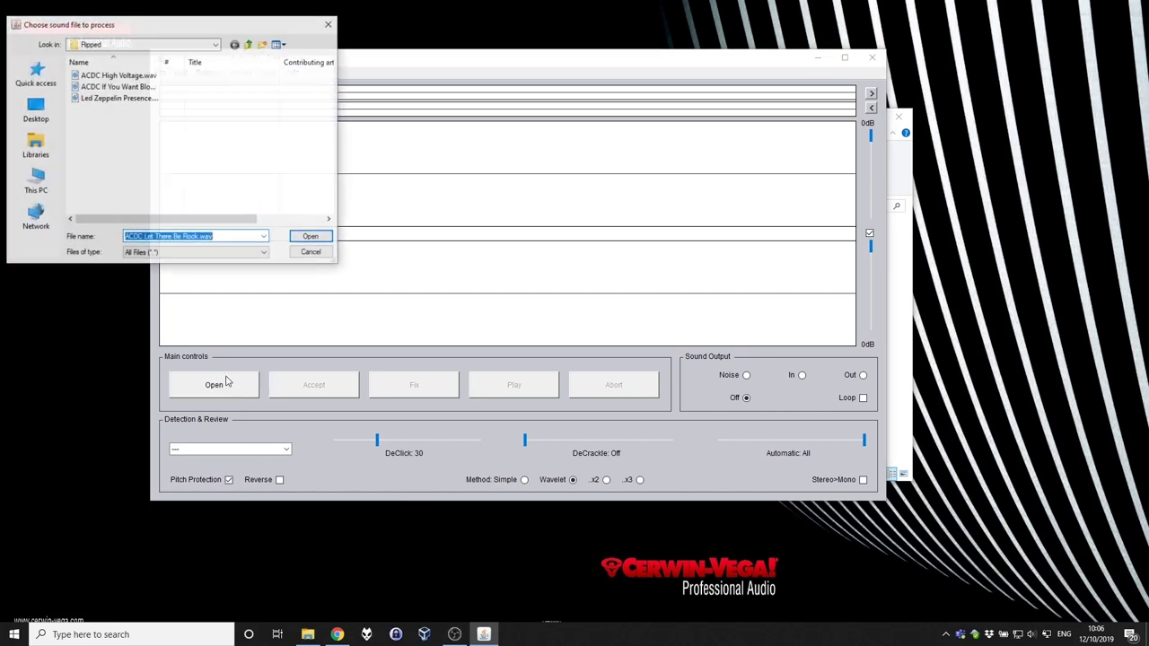
Declick ACDC High Voltage.wav into ACDC High Voltage-cr.wav and dismiss the Finished notice.
left_click(118, 75)
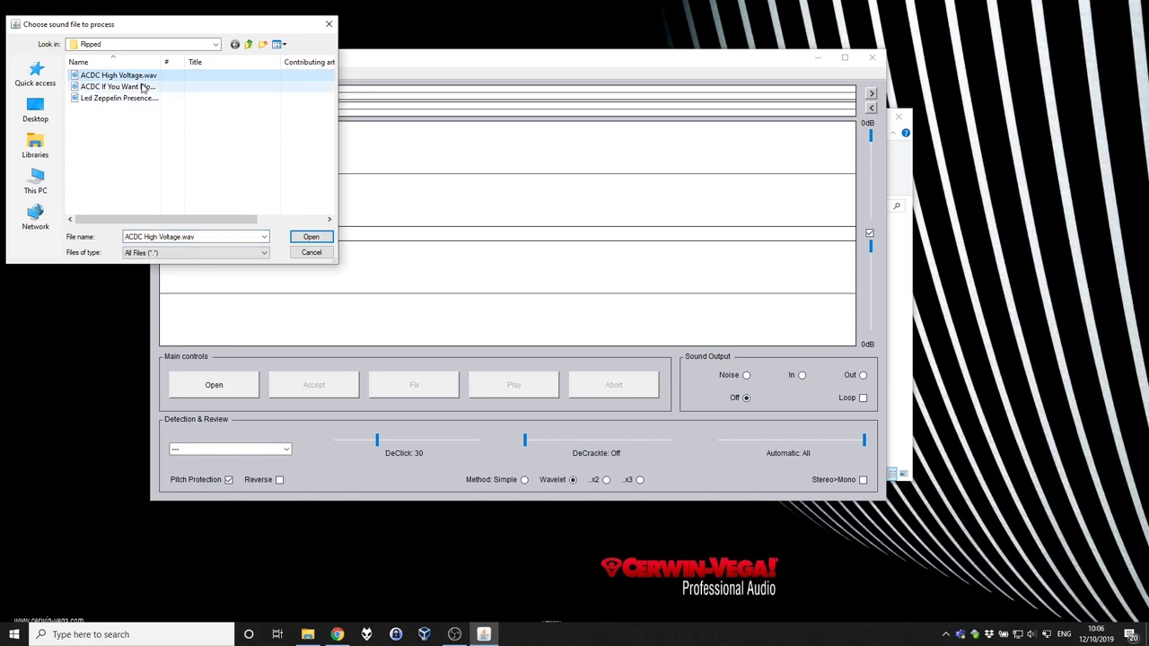
left_click(311, 236)
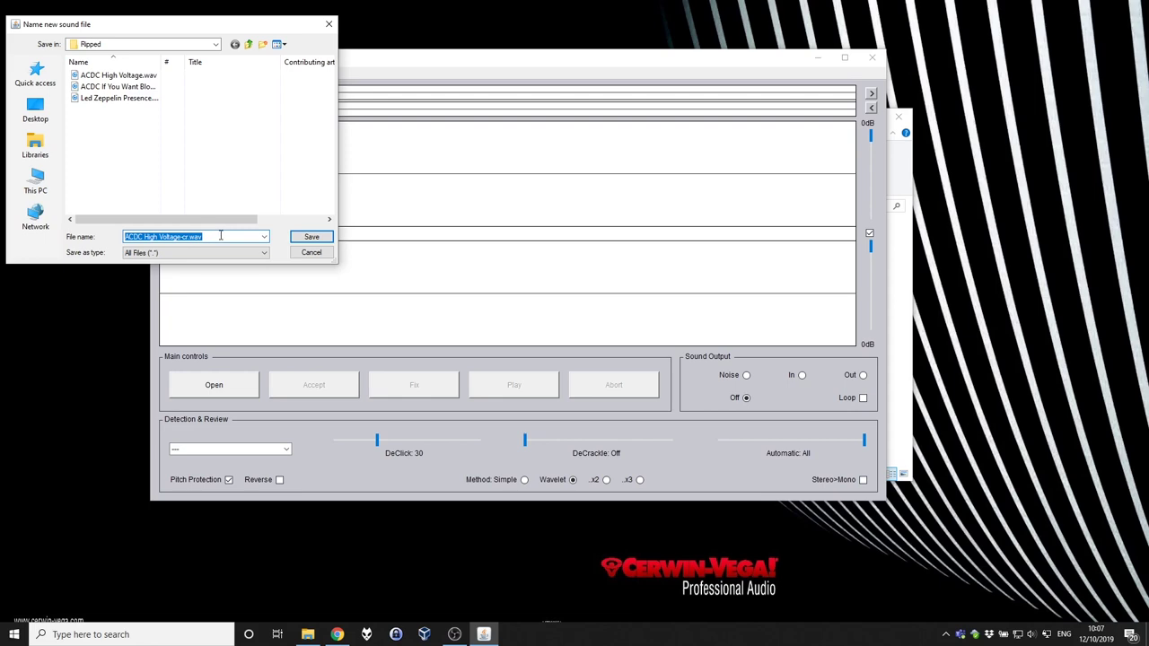
left_click(310, 236)
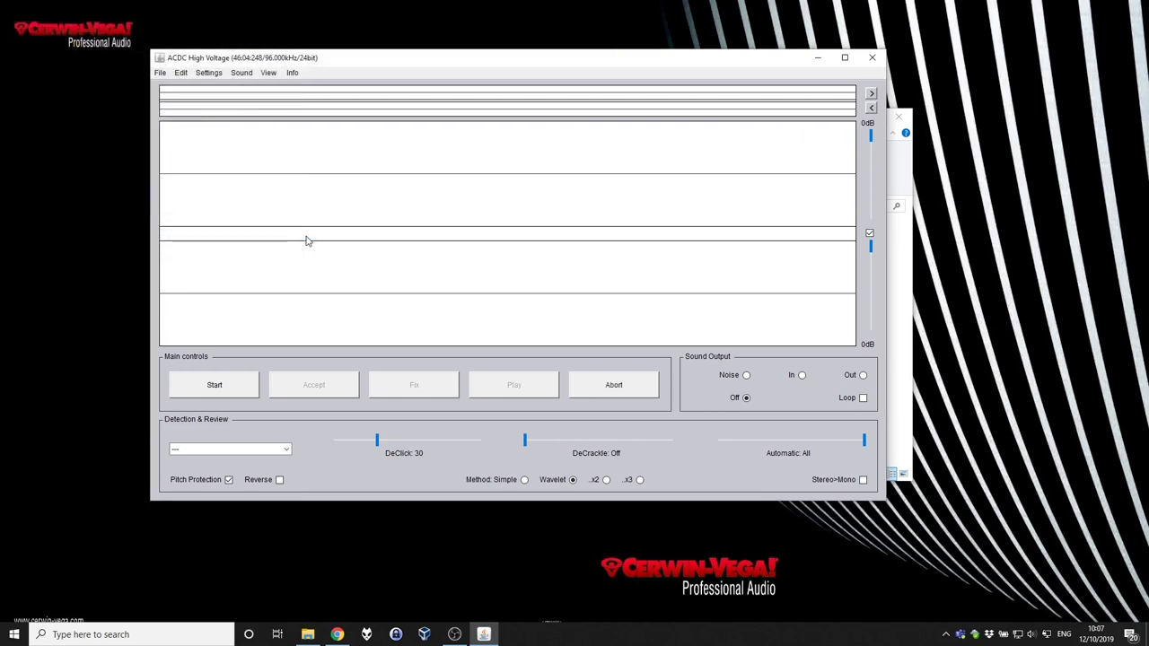
left_click(215, 385)
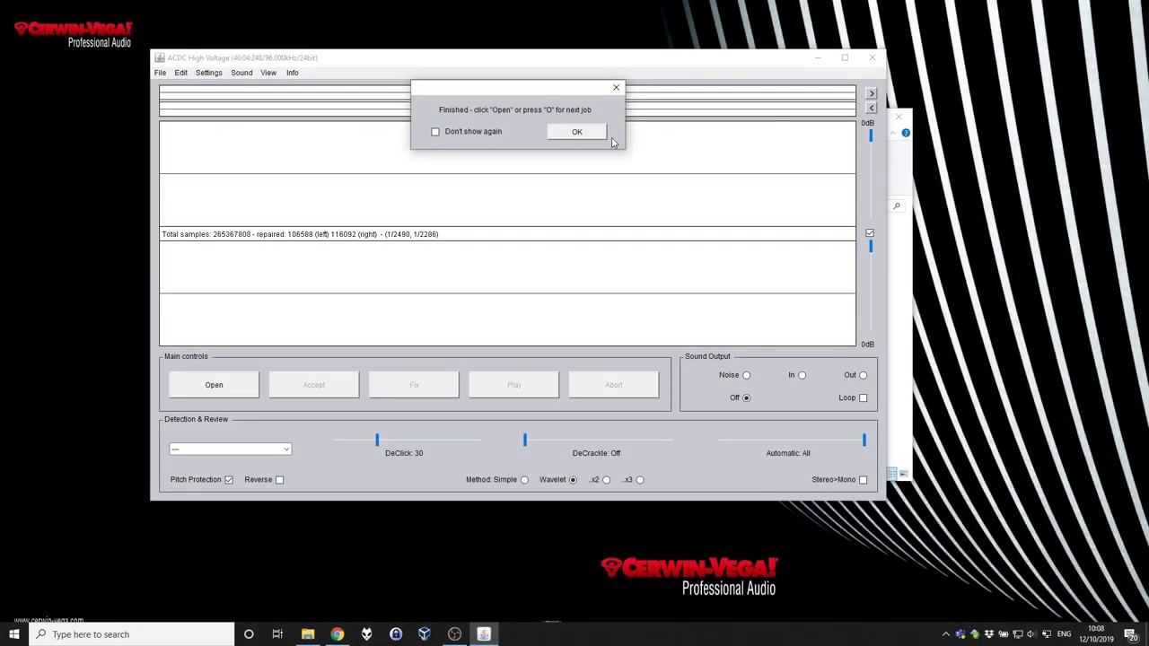
left_click(596, 134)
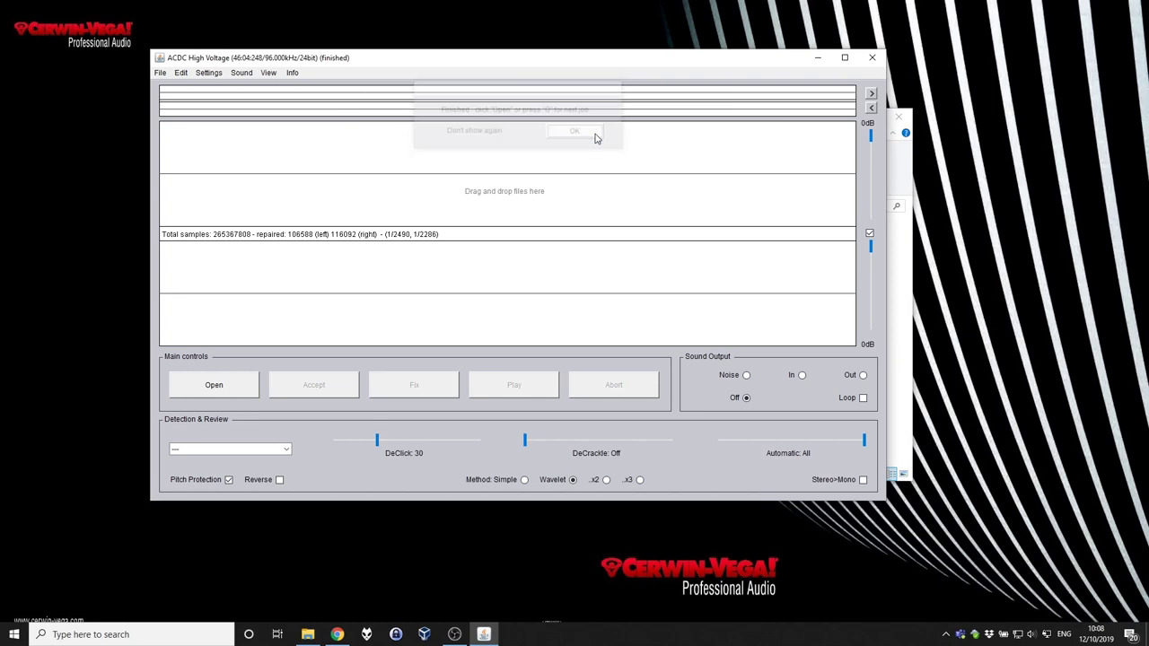
Close ClickRepair, create an 'ACDC Highvoltage' folder in Ripped, and move both ACDC WAVs into it.
left_click(870, 59)
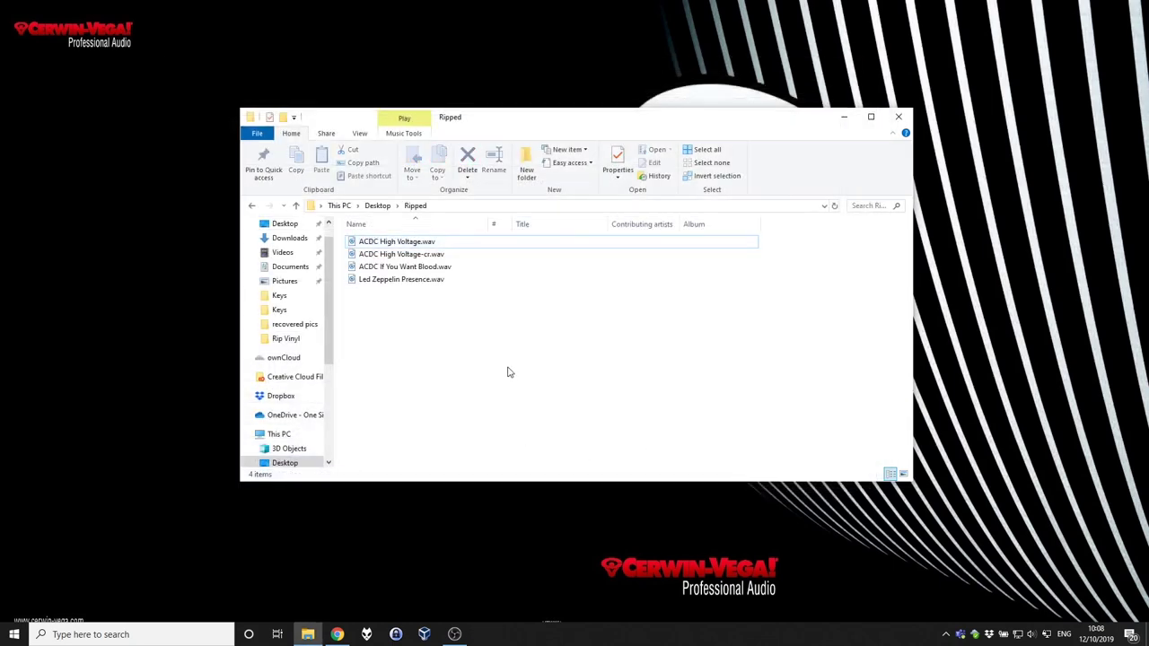
left_click(440, 256)
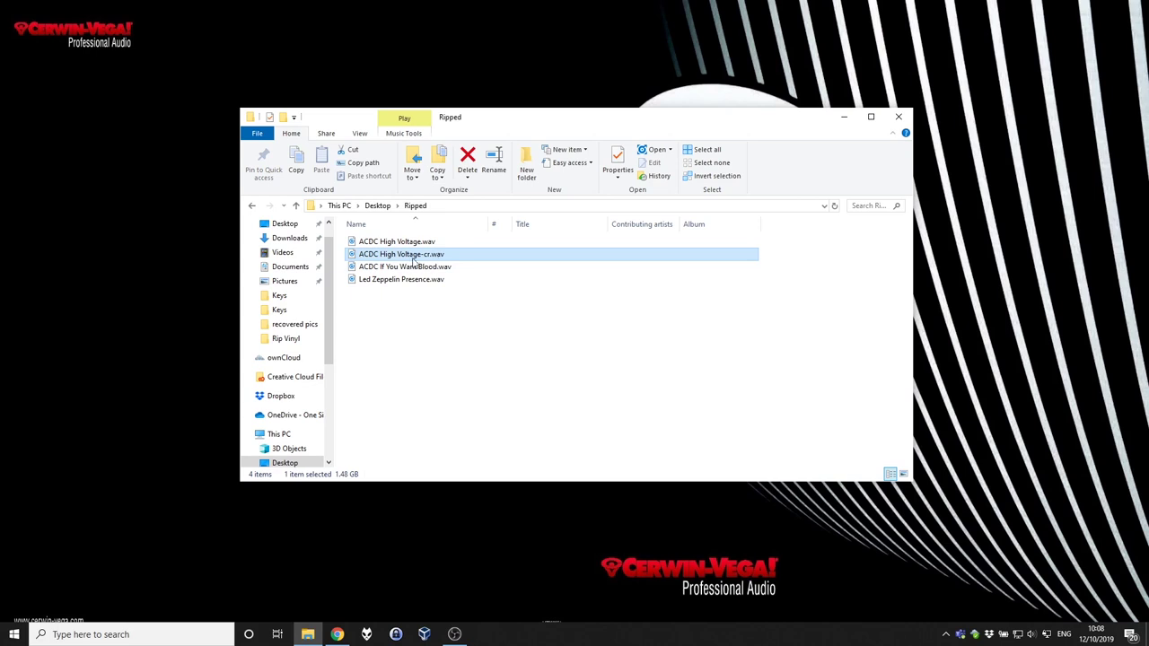
mouse_move(437, 259)
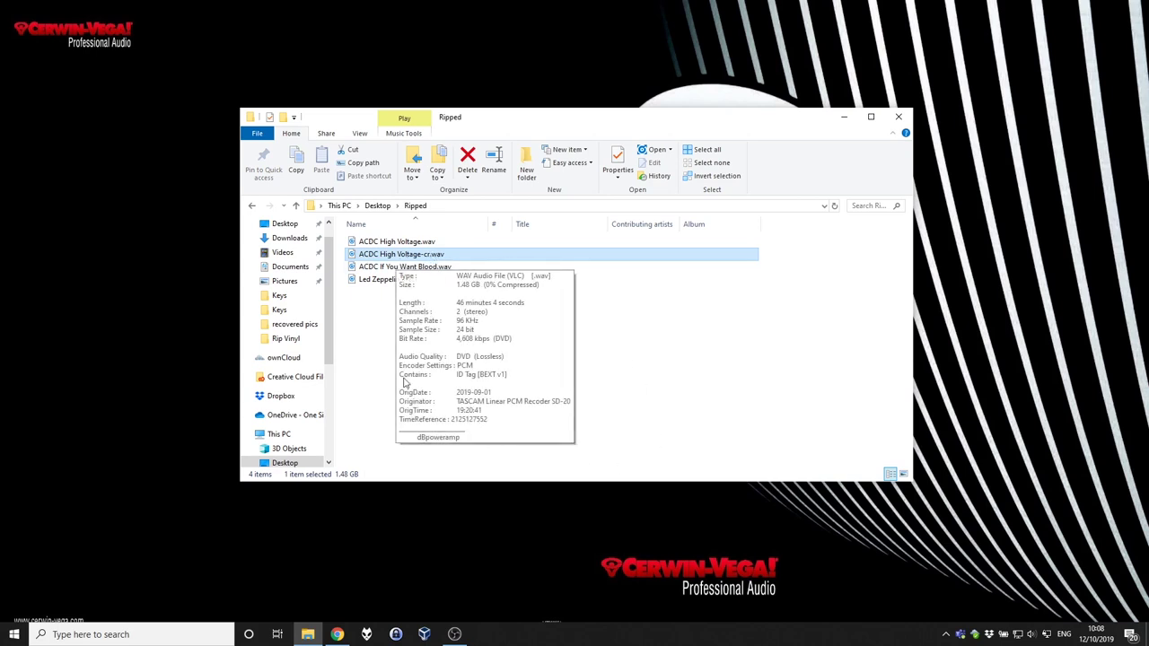
right_click(426, 332)
mouse_move(480, 489)
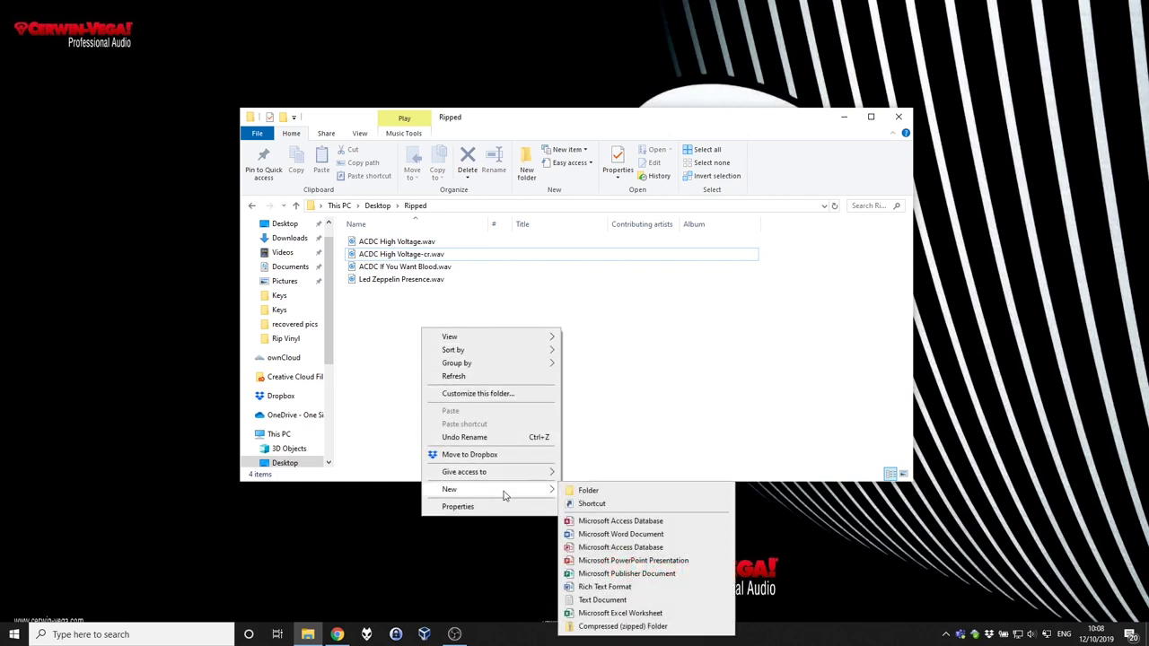
left_click(590, 489)
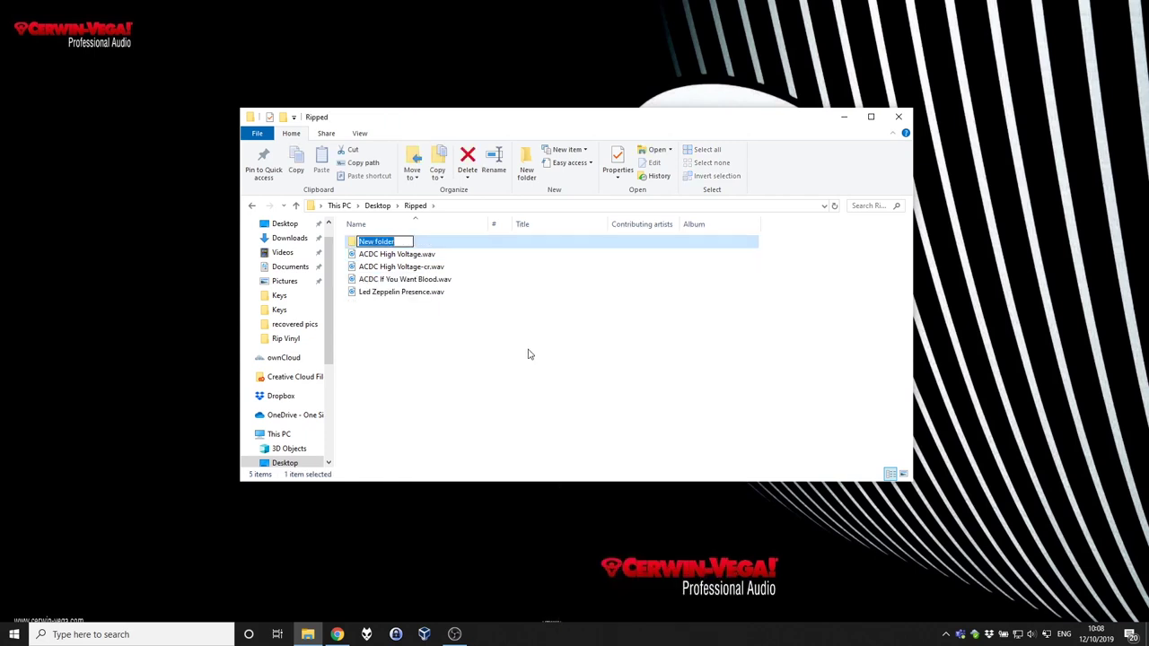
type("ACDC Highvoltage")
key("Return")
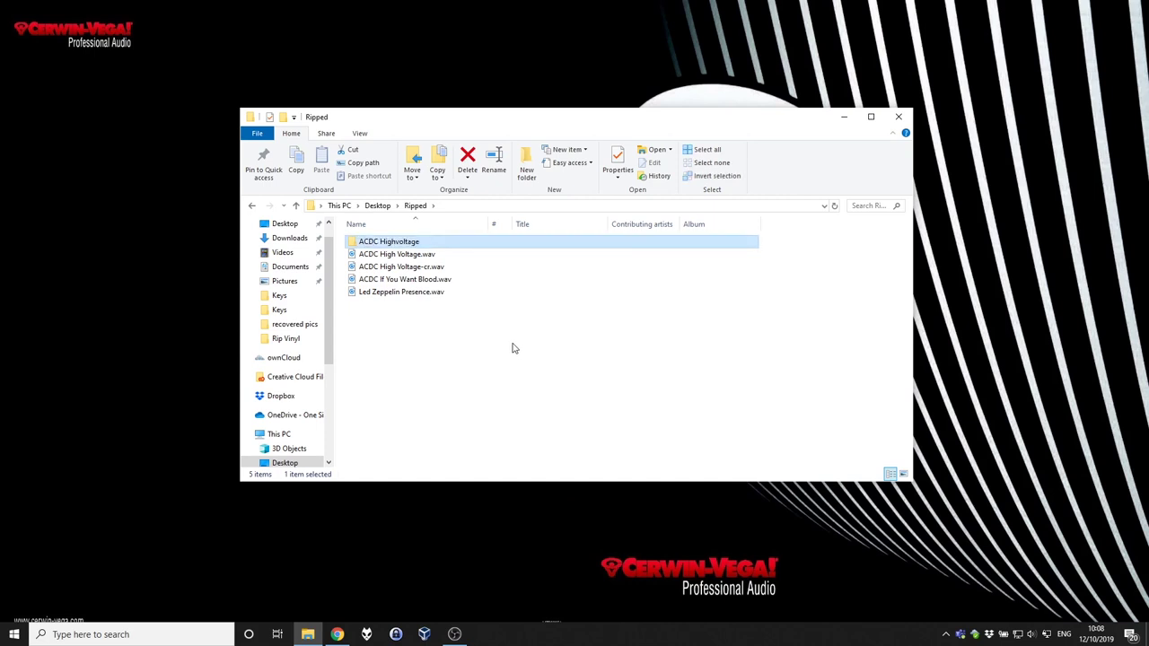
left_click(442, 255)
left_click(448, 267, "shift")
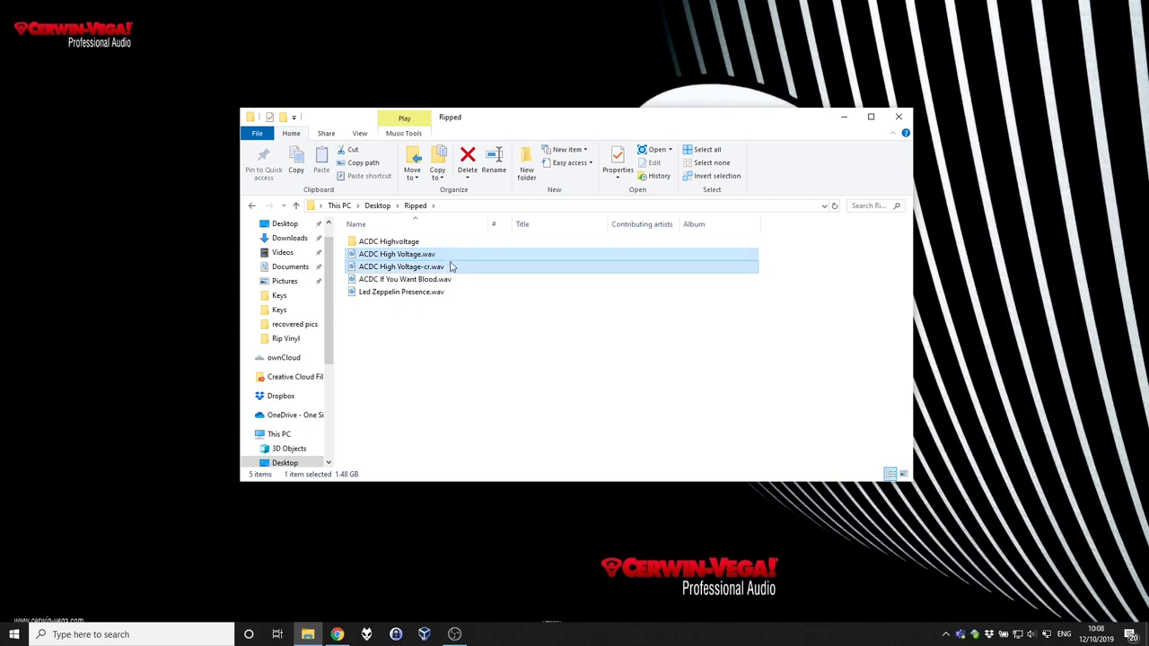
left_click_drag(448, 266, 440, 242)
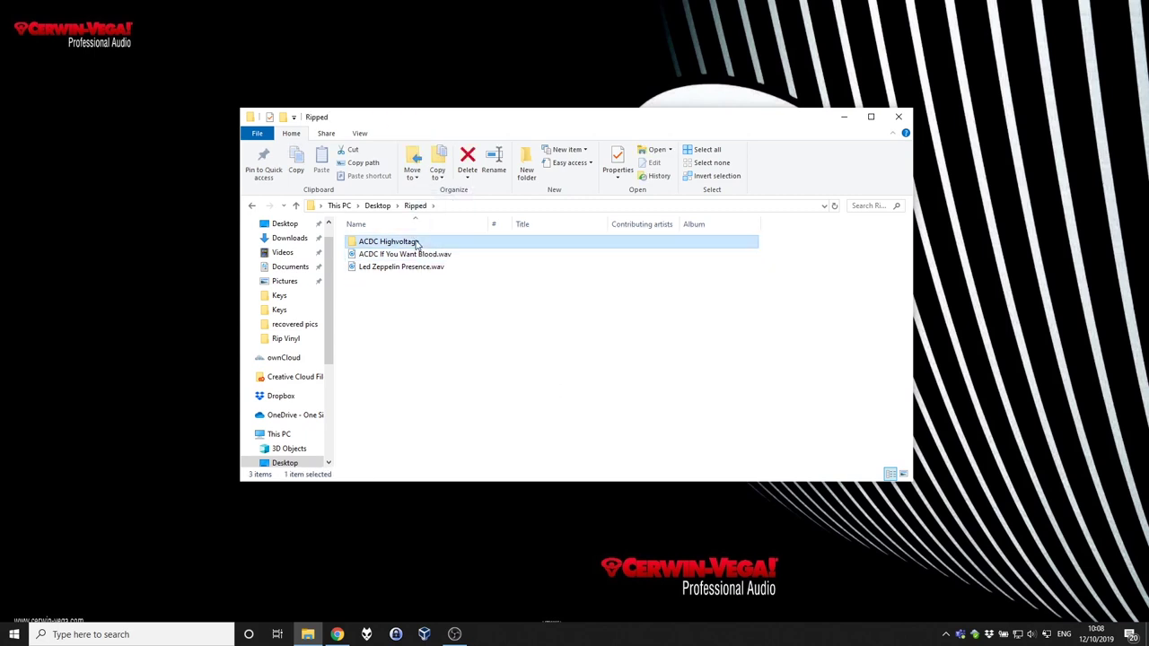
Inside ACDC Highvoltage, create a 'raw' subfolder, move both WAVs into it, and open it.
double_click(410, 242)
right_click(433, 299)
mouse_move(505, 462)
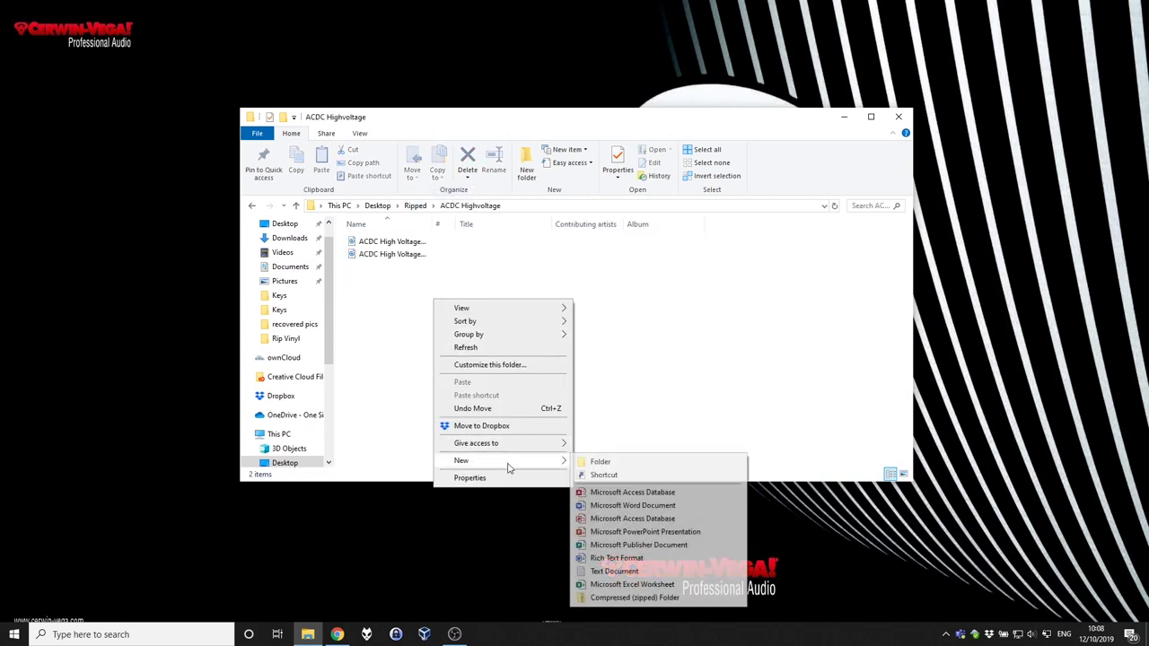
left_click(622, 463)
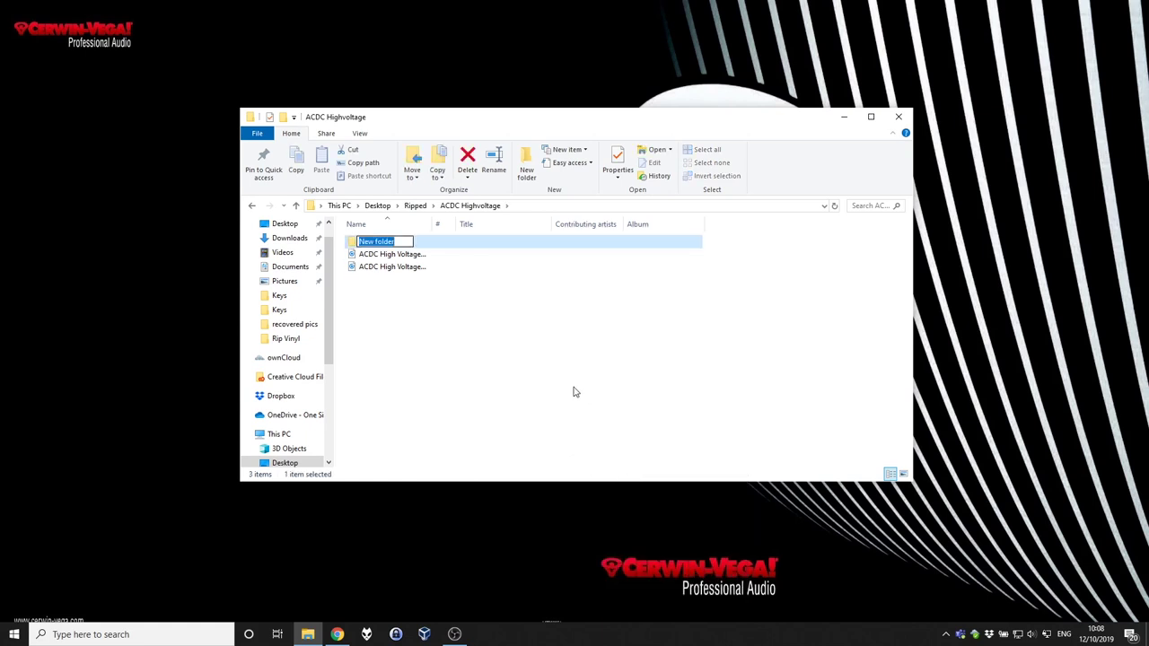
type("raw")
key("Return")
left_click_drag(416, 317, 386, 241)
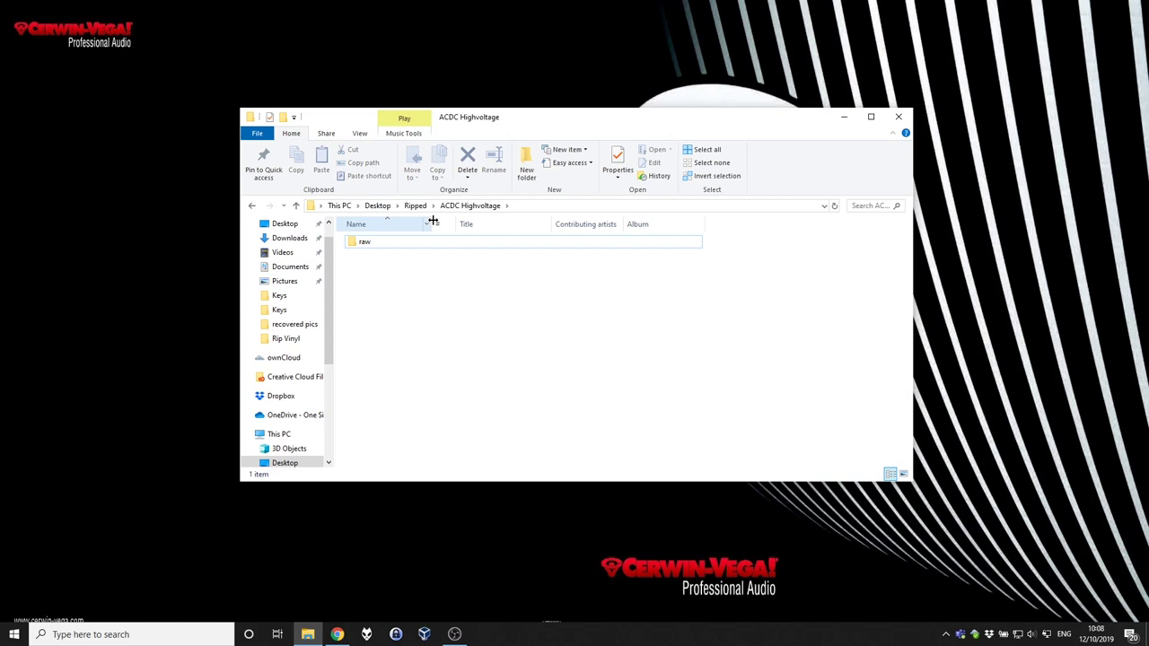
double_click(387, 242)
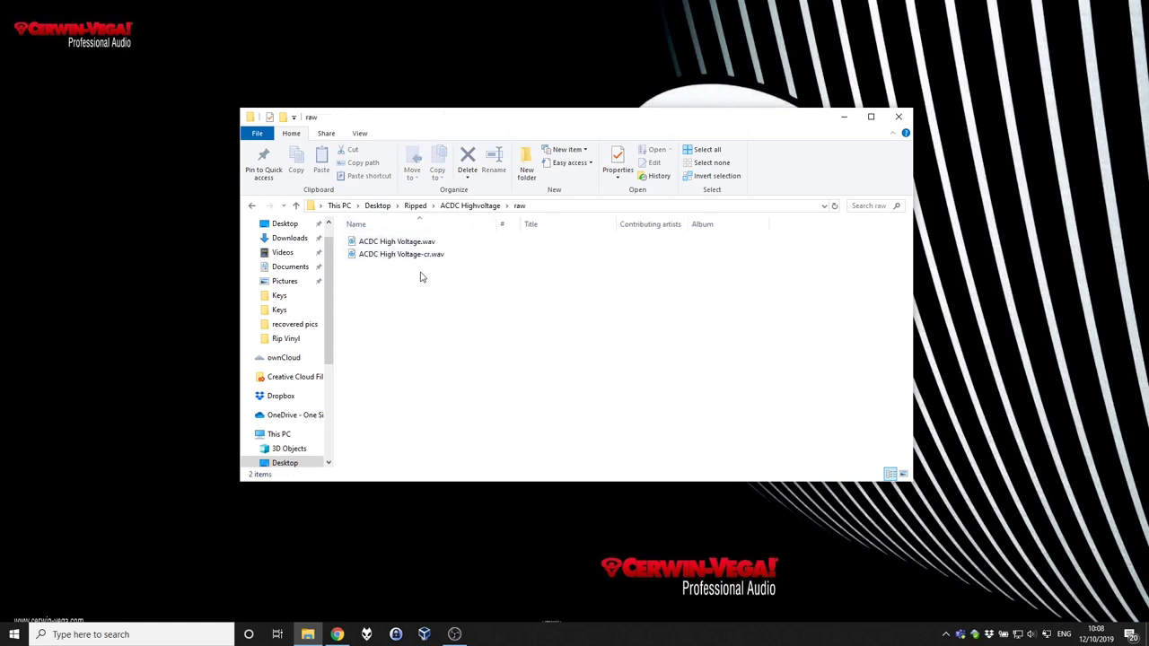
Open ACDC High Voltage-cr.wav with Audacity.
left_click(422, 257)
right_click(419, 255)
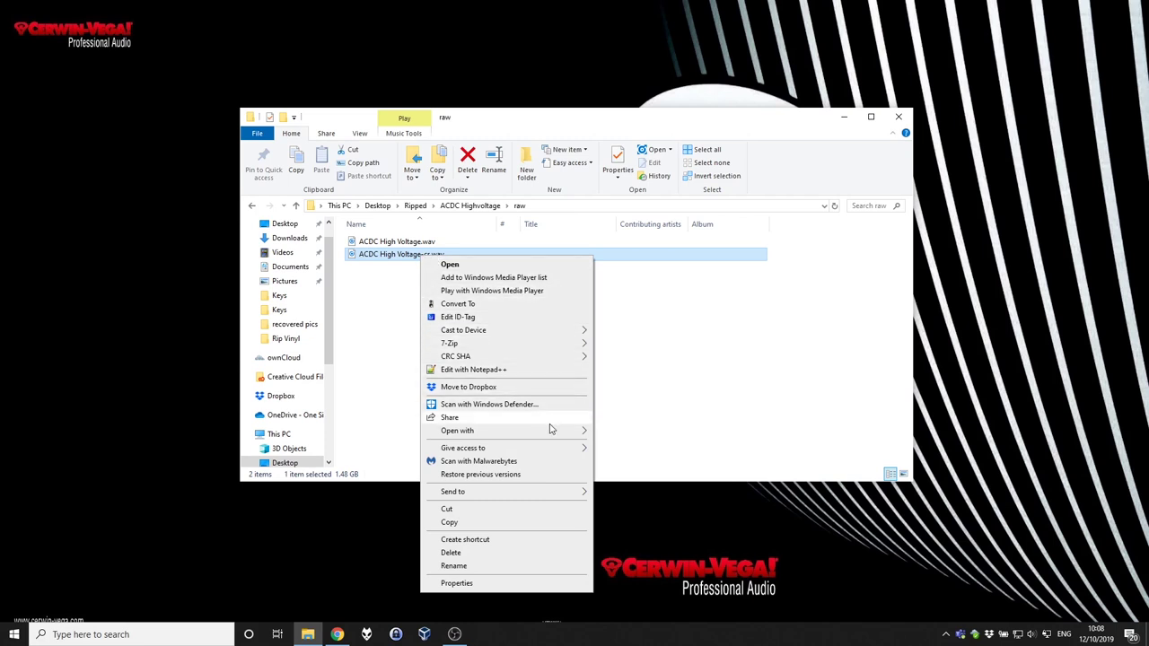
mouse_move(551, 430)
left_click(646, 436)
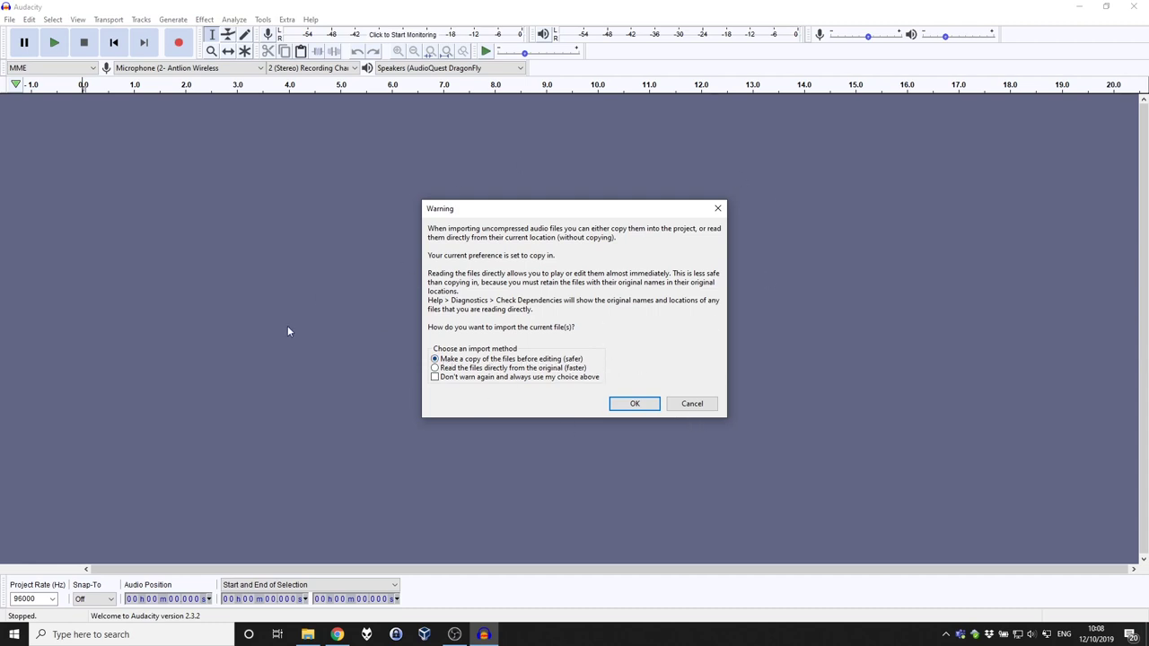
Import a copy of the file and zoom in on the gap around 21:13–23:25.
left_click(633, 405)
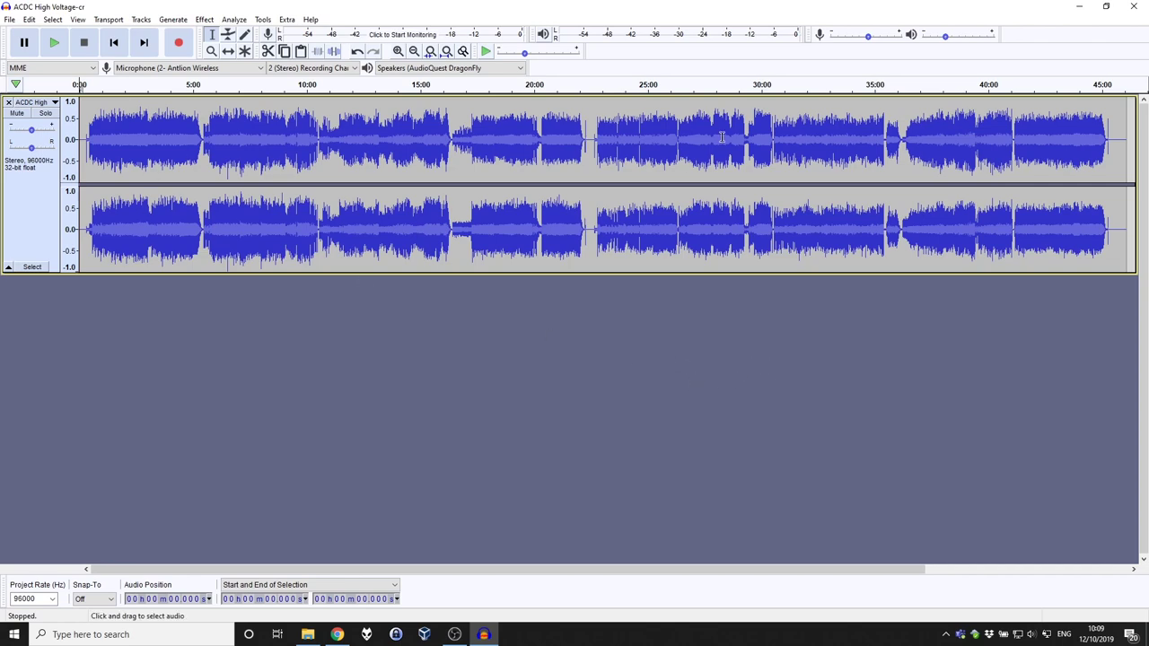
left_click_drag(611, 150, 561, 154)
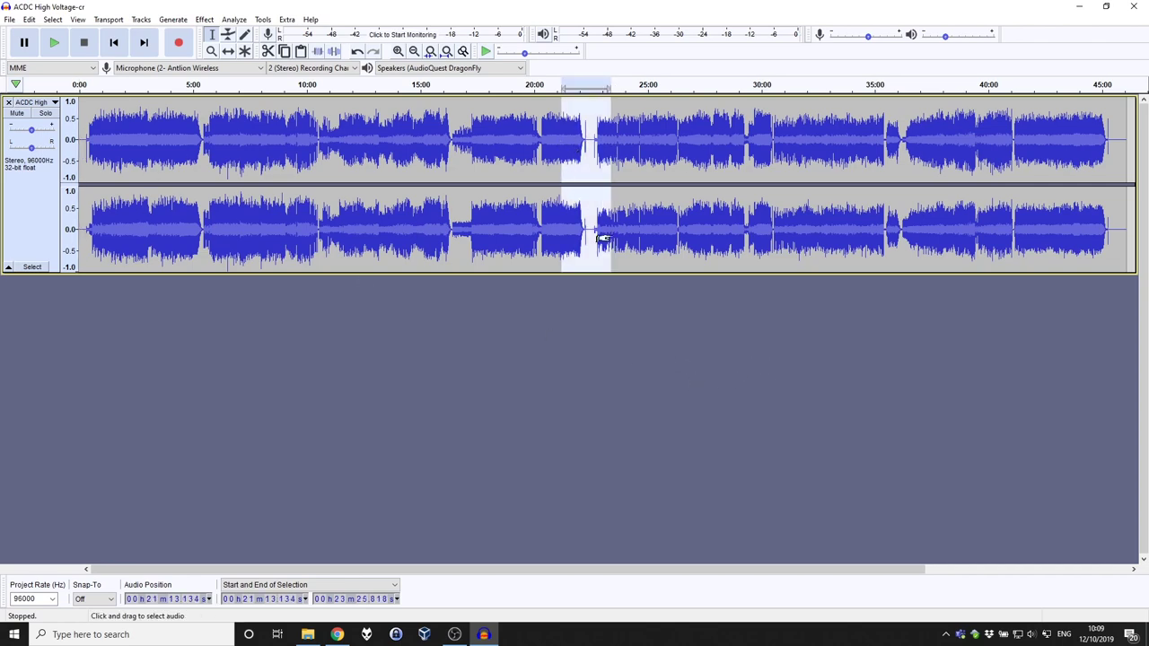
key("ctrl+1")
key("ctrl+1")
key("ctrl+1")
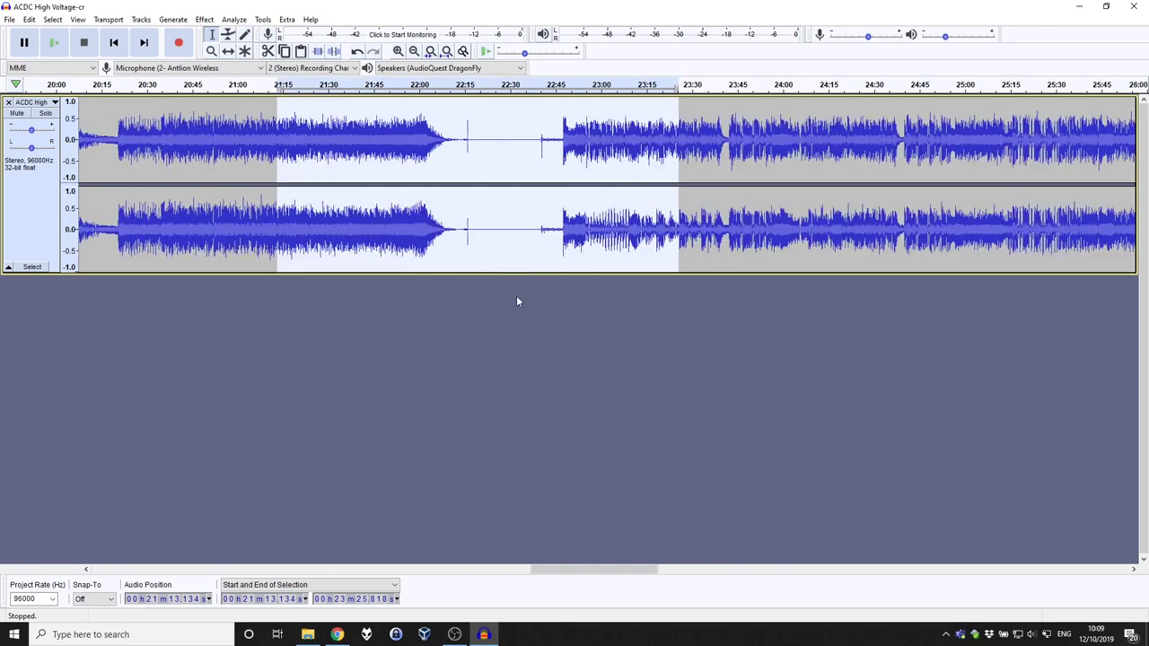
key("ctrl+1")
left_click(599, 162)
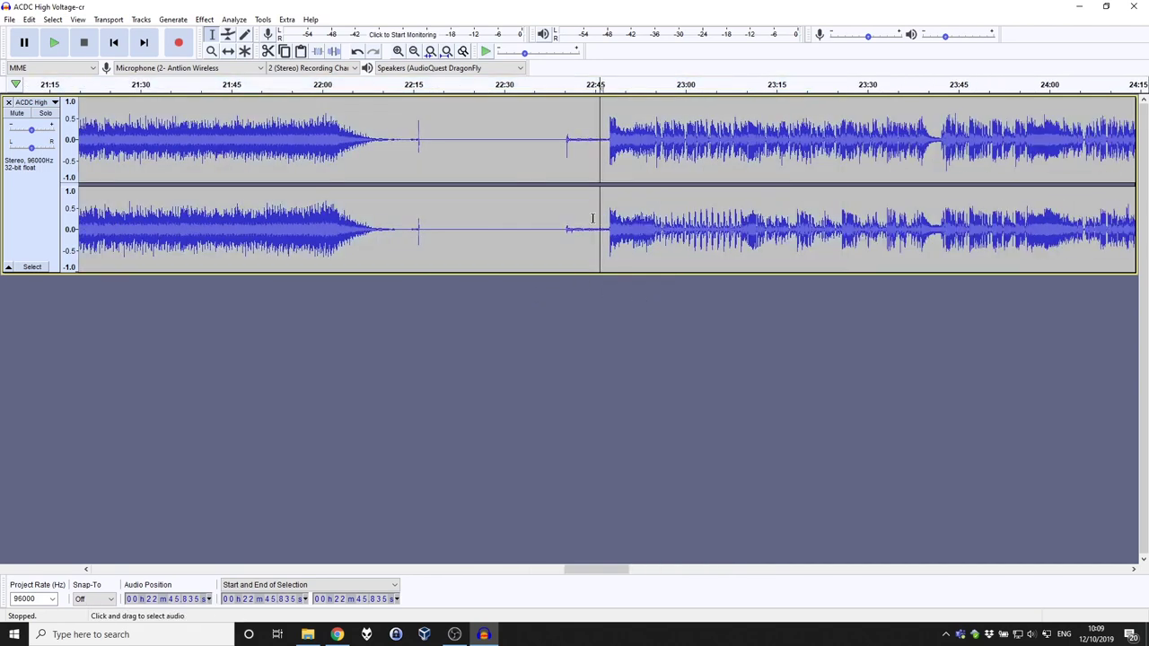
Delete the quiet gap from 22:16 to 22:41.
left_click_drag(574, 144, 415, 148)
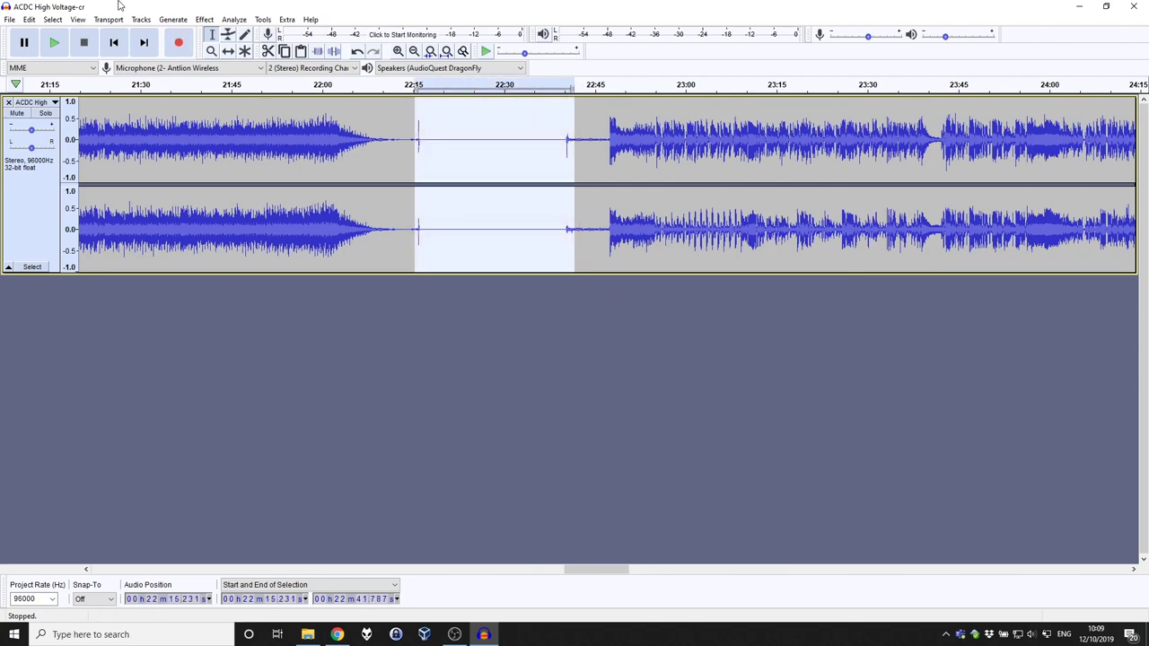
left_click(29, 20)
left_click(52, 77)
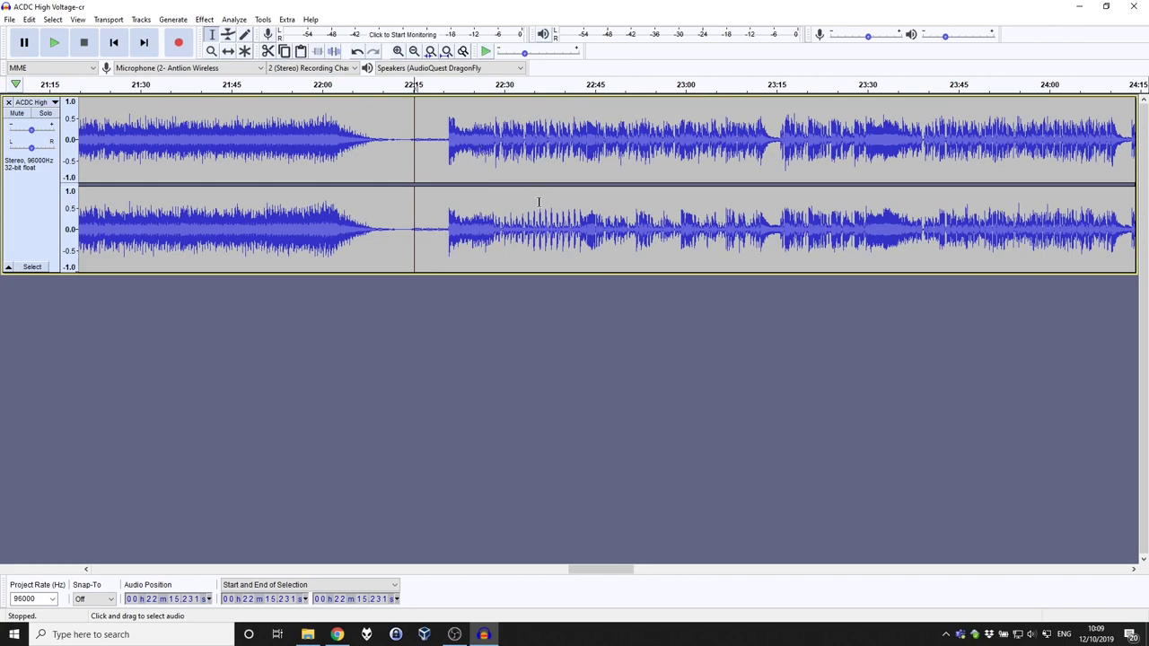
Delete the dead air after the final fade-out at the end of the recording.
left_click_drag(624, 569, 1107, 588)
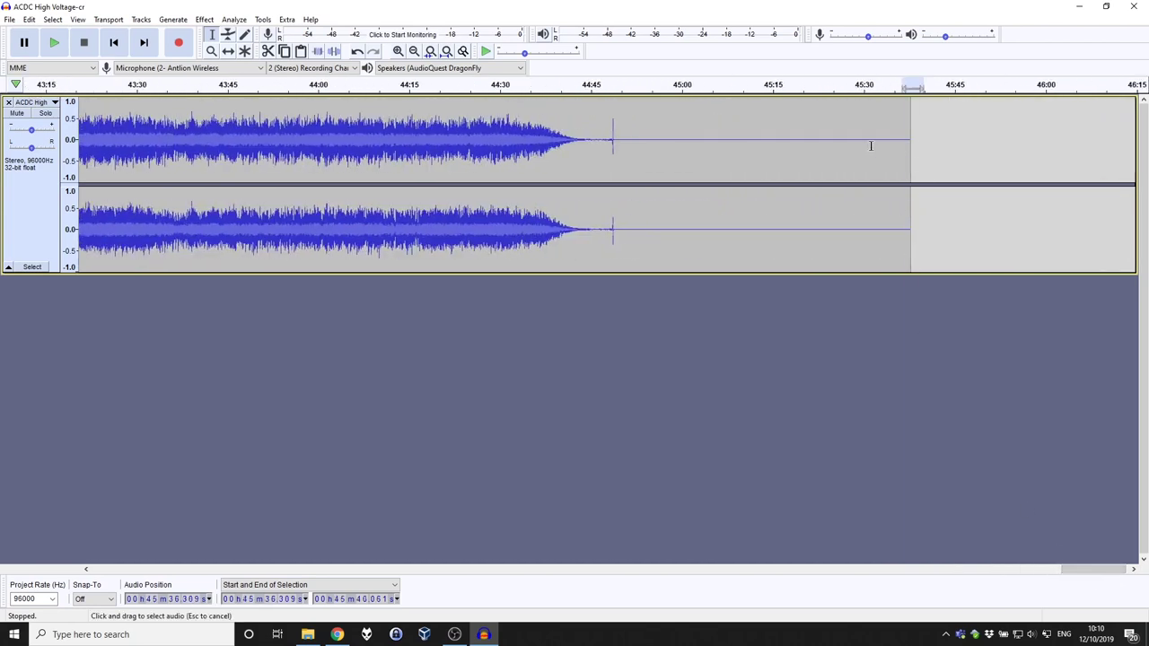
left_click_drag(922, 148, 610, 160)
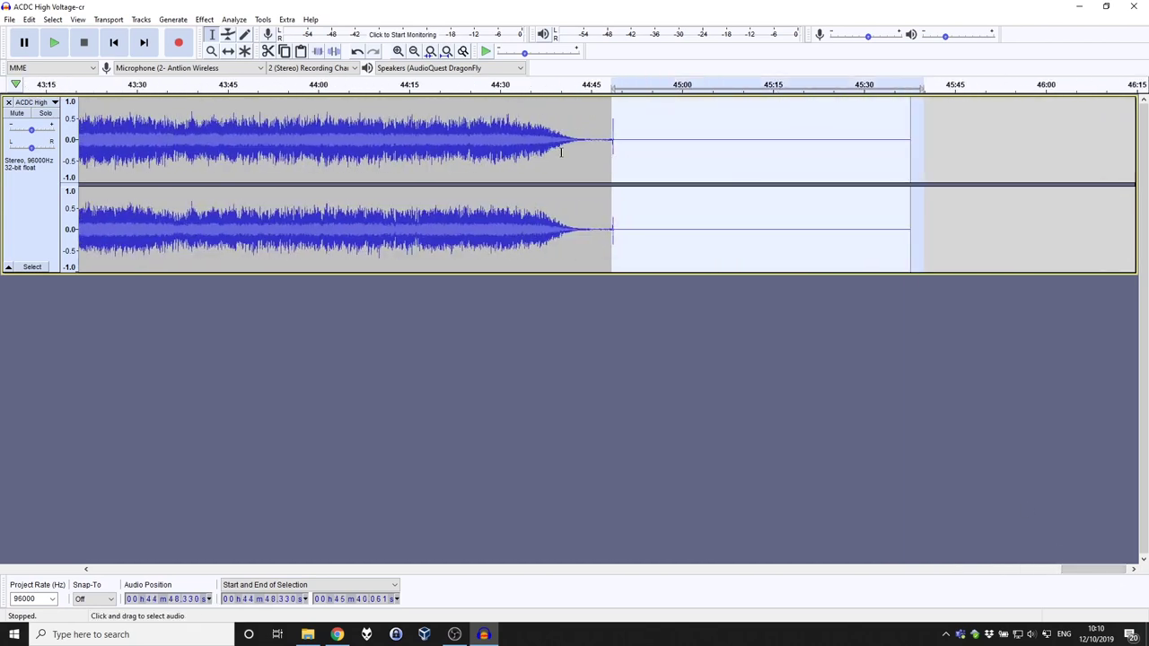
left_click(29, 19)
left_click(49, 76)
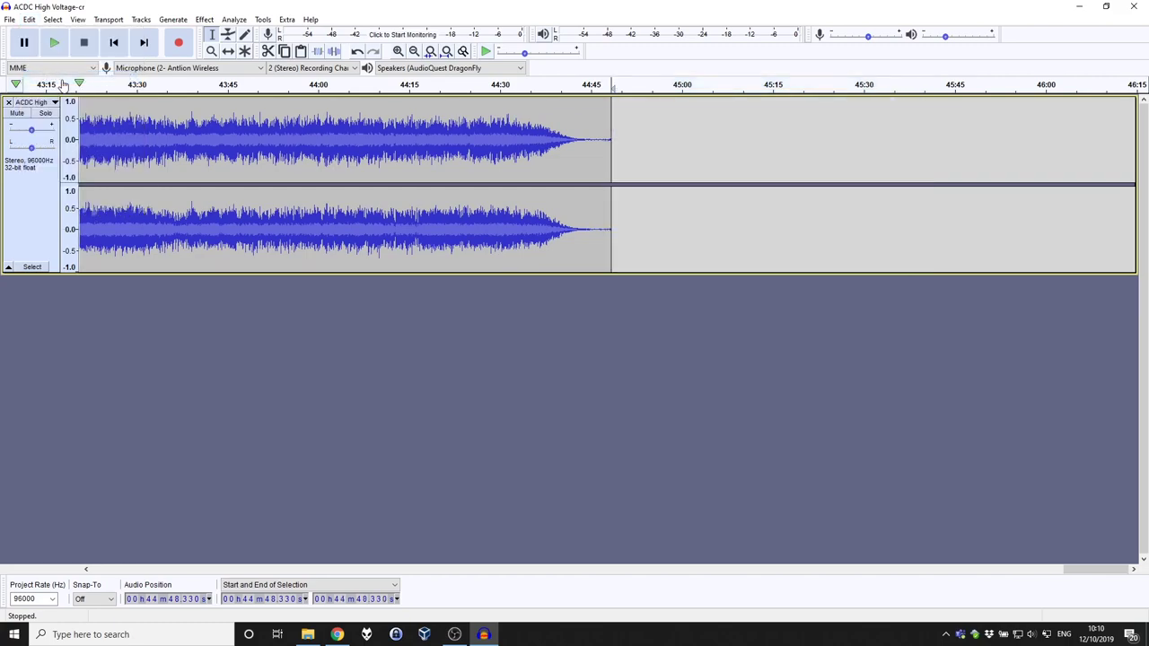
Delete the first 20 seconds of lead-in at the start of the recording.
left_click_drag(1073, 569, 79, 529)
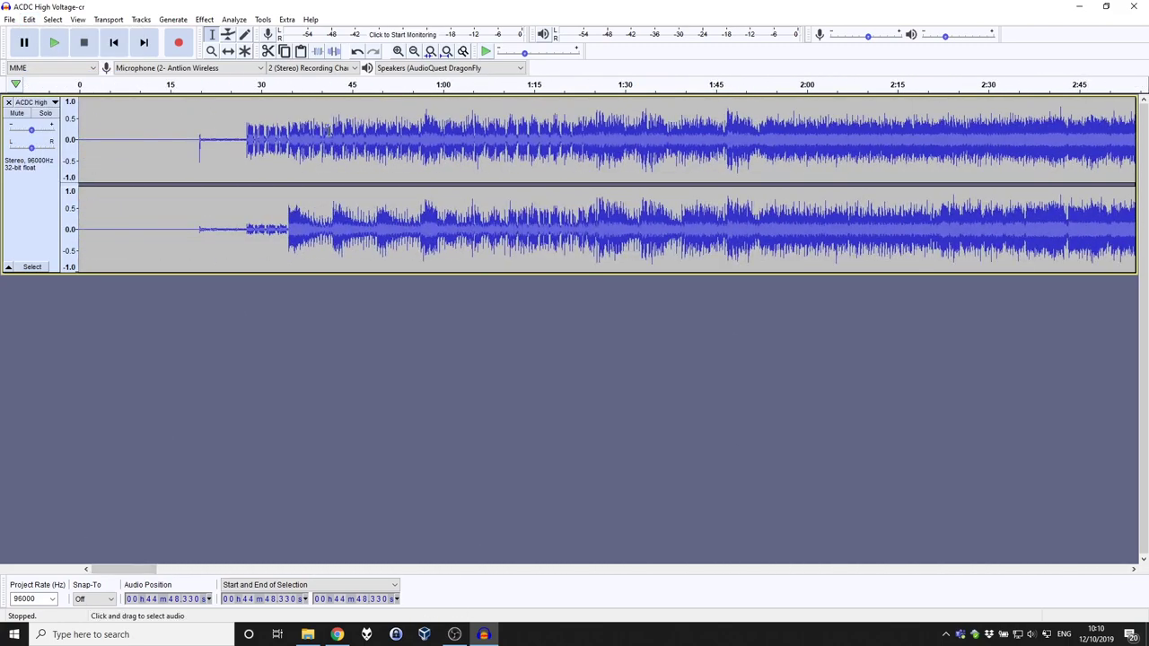
left_click(329, 235)
left_click_drag(201, 144, 71, 153)
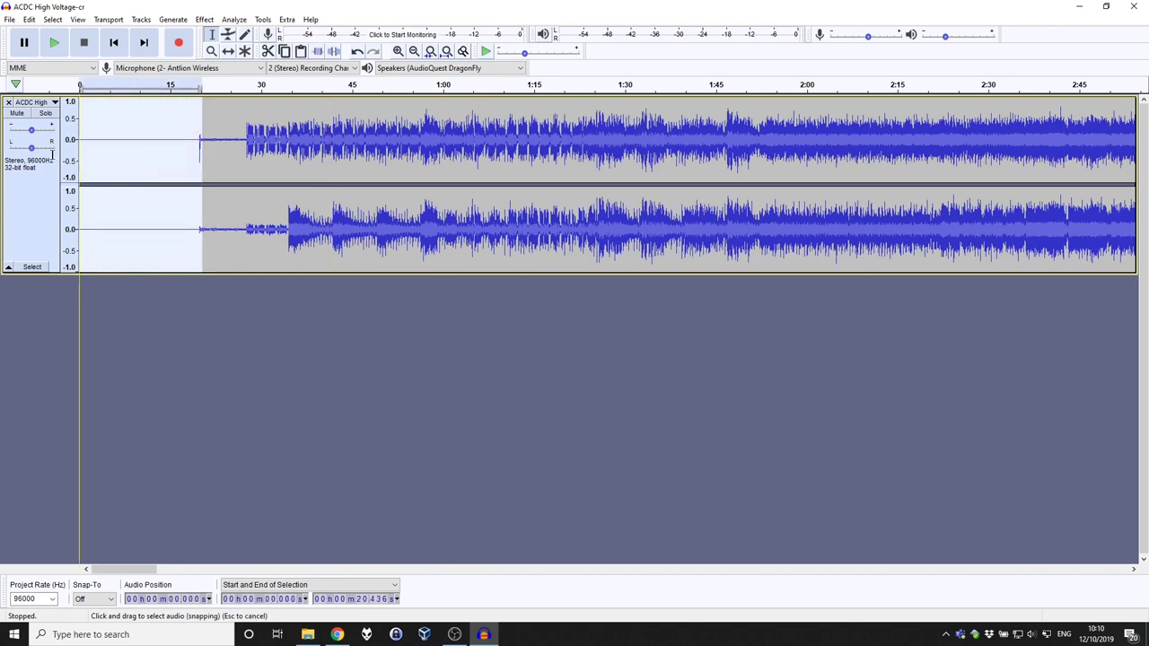
left_click(29, 20)
left_click(49, 78)
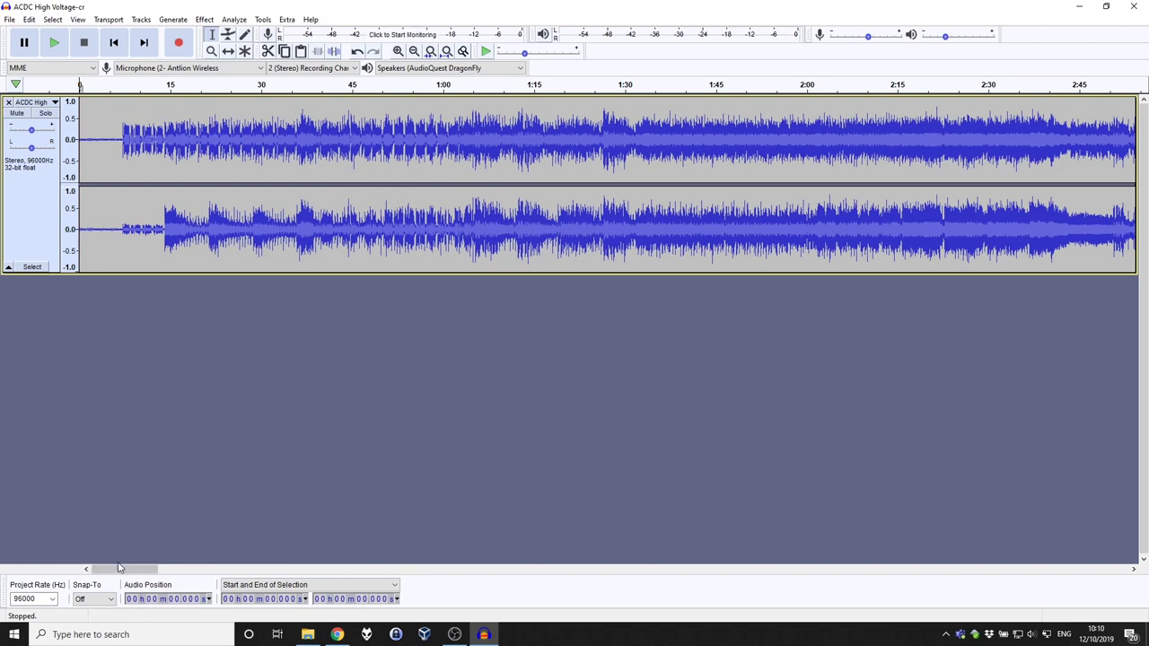
Zoom out to show the whole 44:27.894 recording and select all of it.
left_click_drag(123, 569, 233, 577)
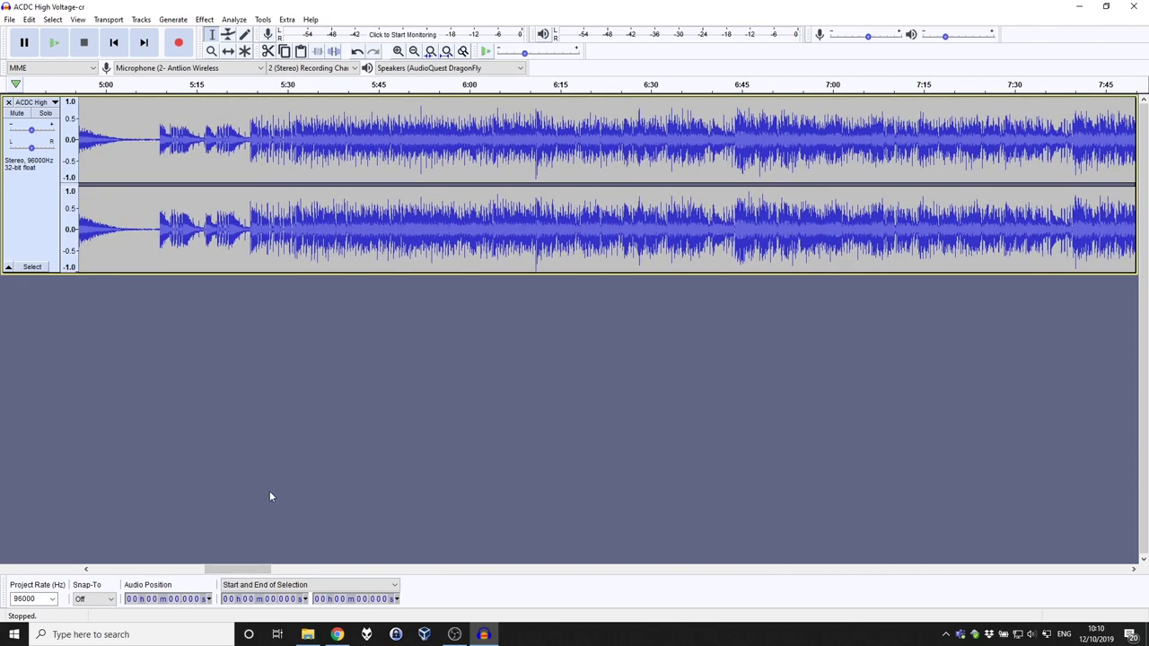
key("ctrl+3")
key("ctrl+3")
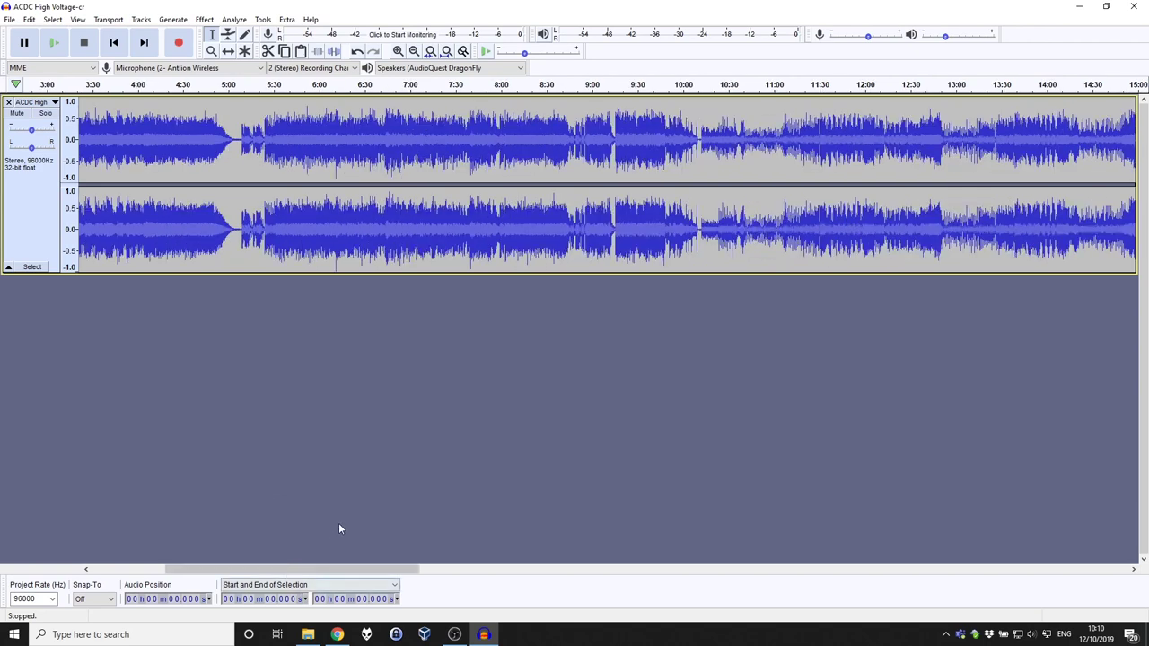
key("ctrl+3")
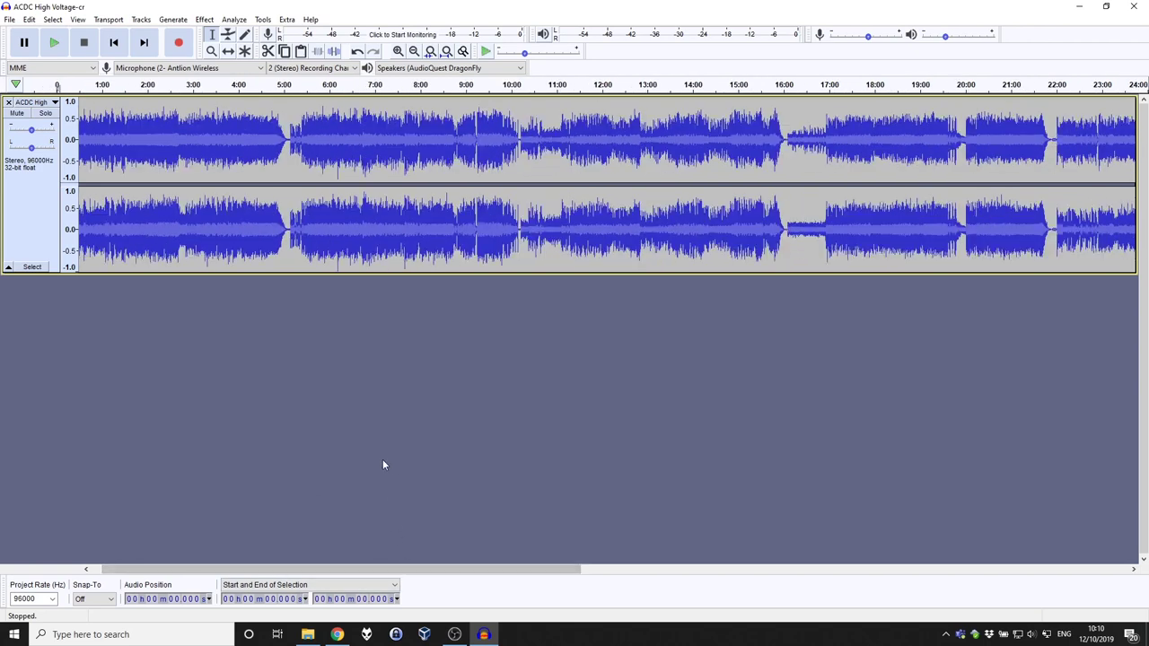
left_click_drag(507, 573, 459, 569)
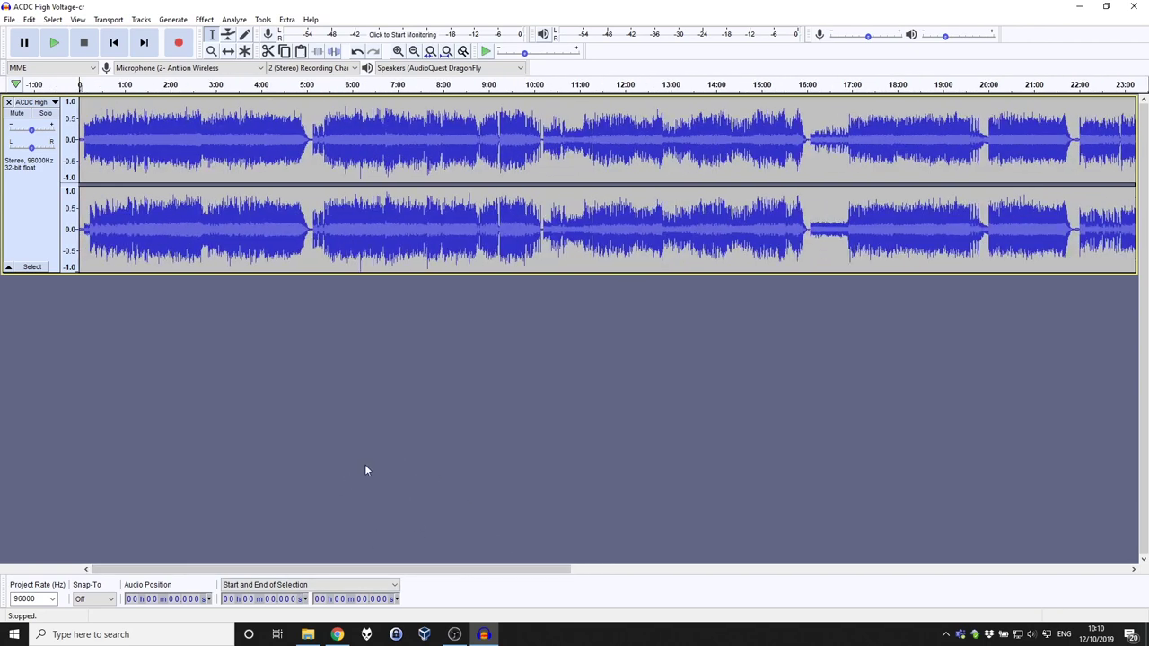
key("ctrl+3")
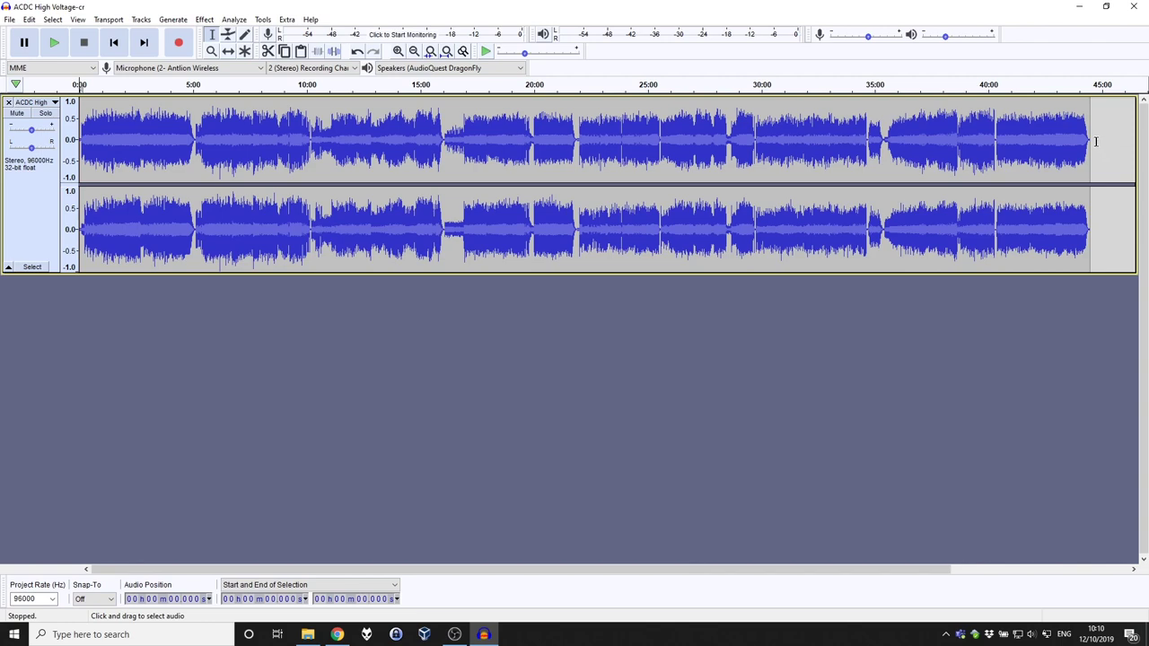
key("ctrl+a")
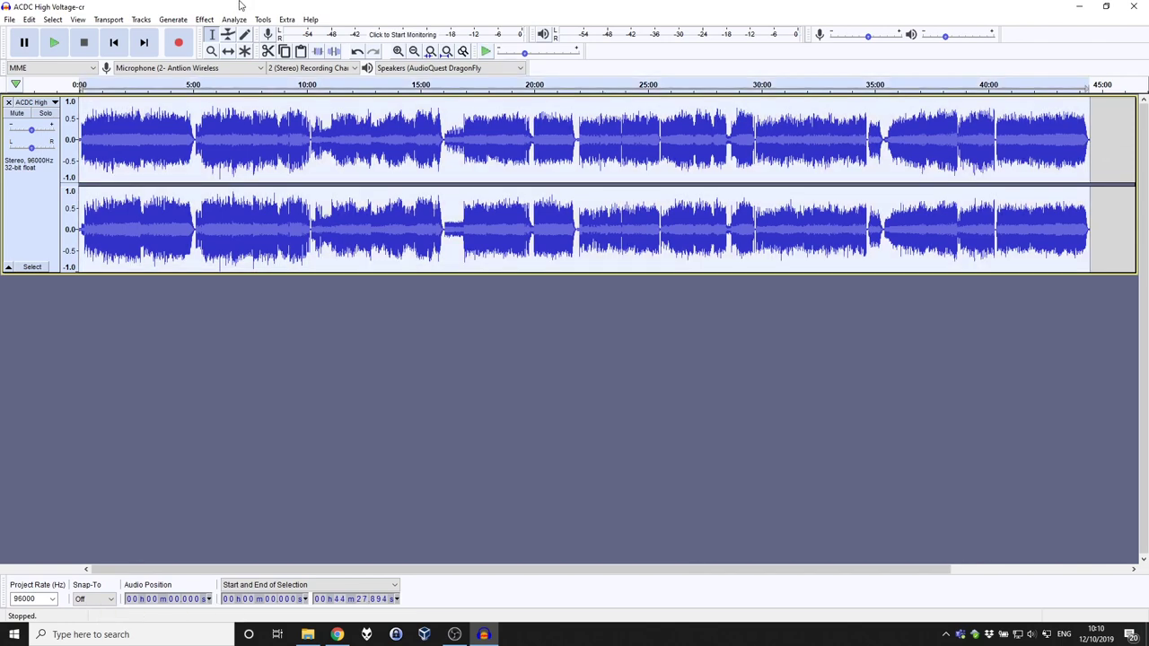
Apply a High-Pass Filter at 20.0 Hz with 24 dB per octave roll-off to the whole track.
left_click(205, 19)
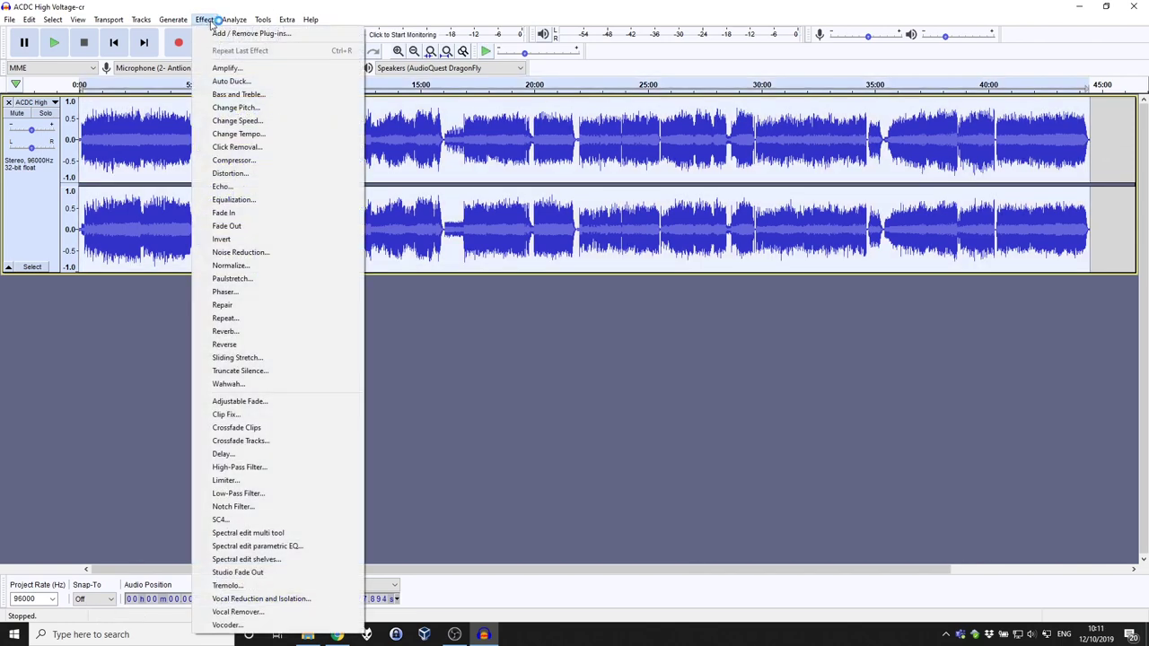
left_click(271, 468)
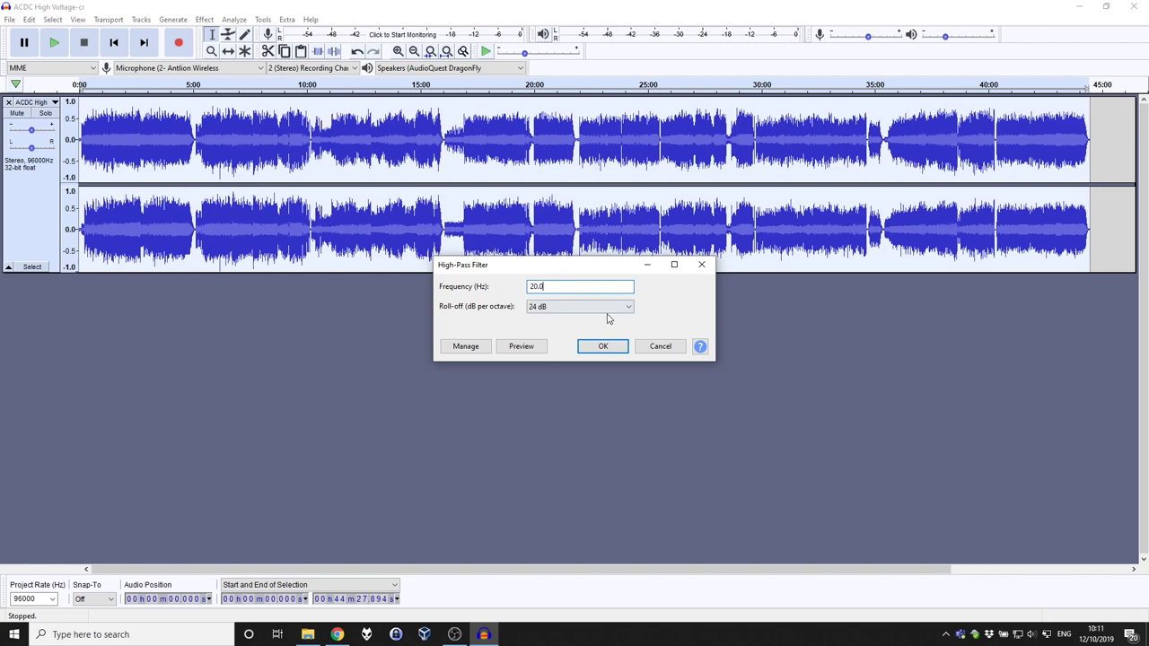
left_click(606, 348)
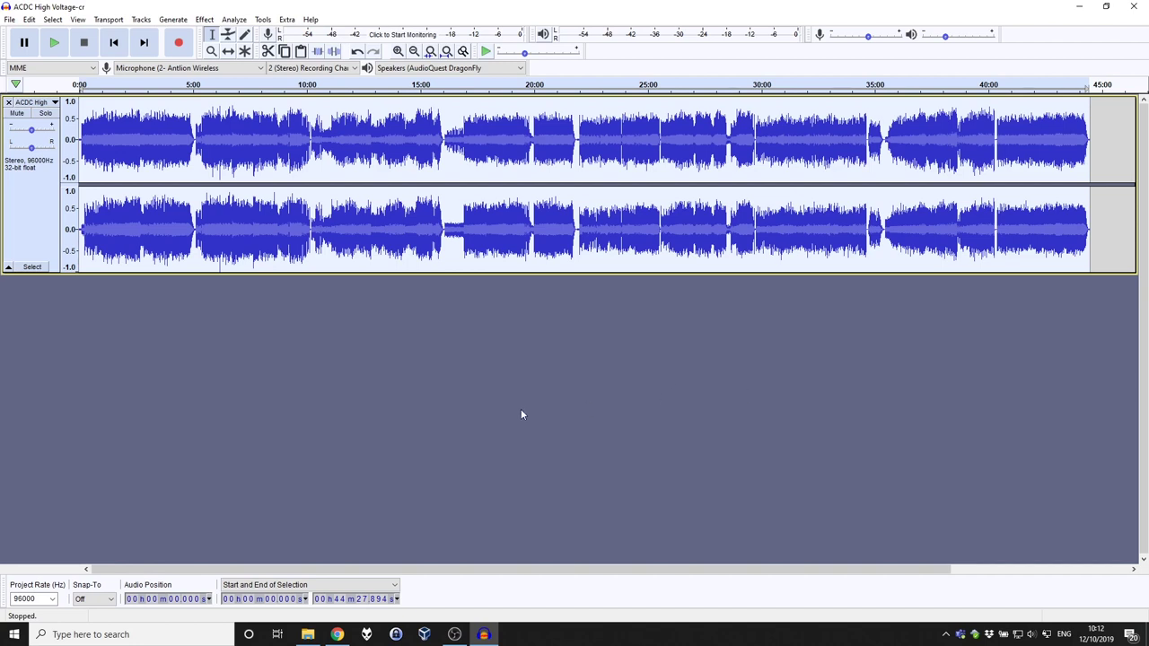
Play the filtered audio from 2:30, stop, and return to the start of the recording.
left_click(480, 151)
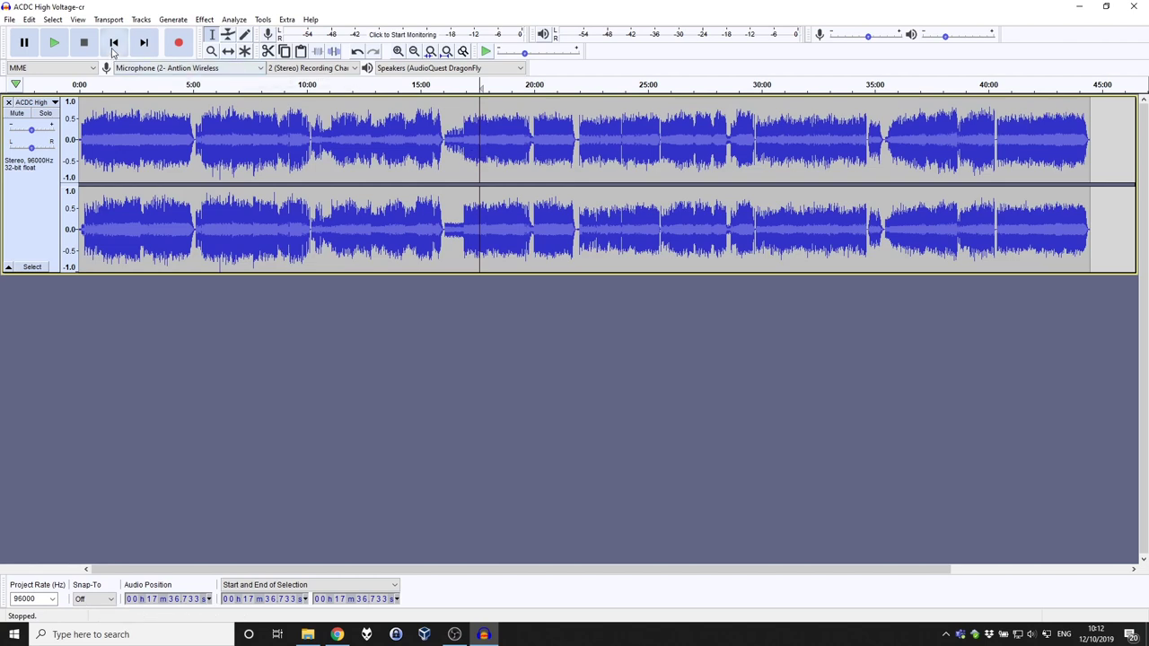
left_click(113, 47)
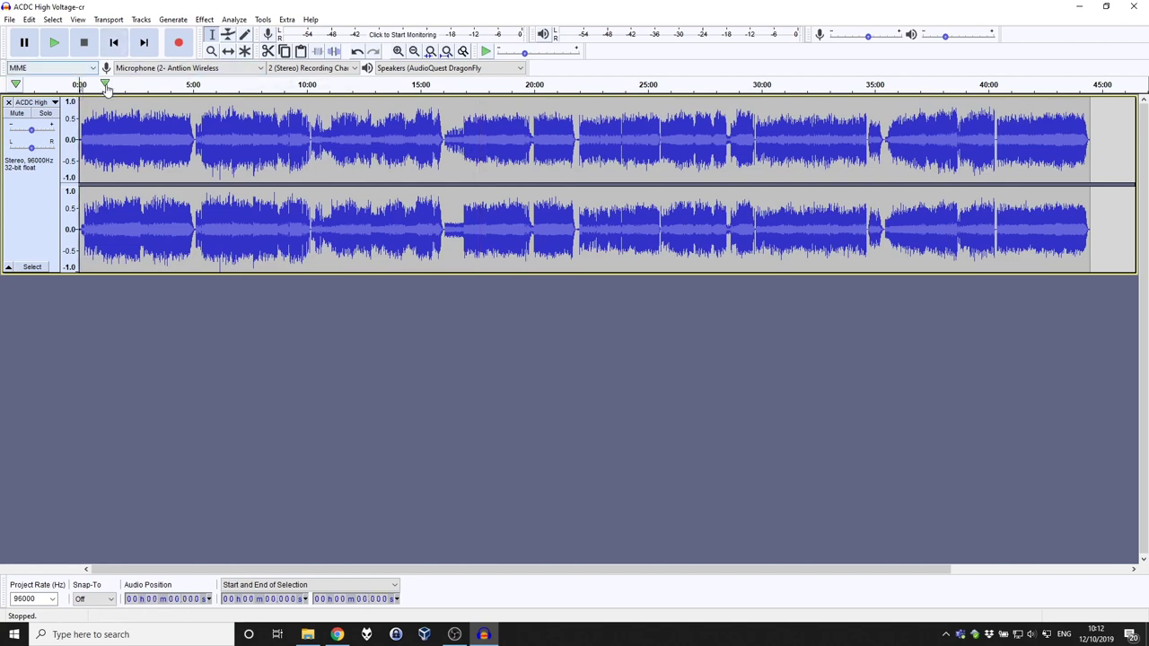
left_click(136, 144)
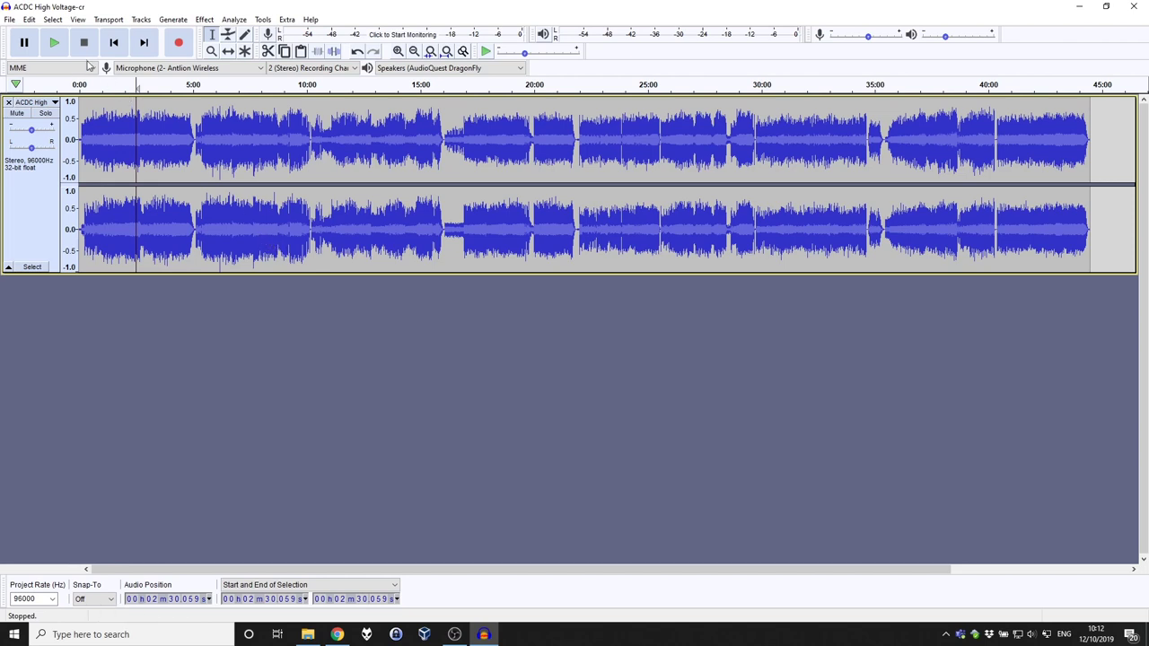
left_click(56, 44)
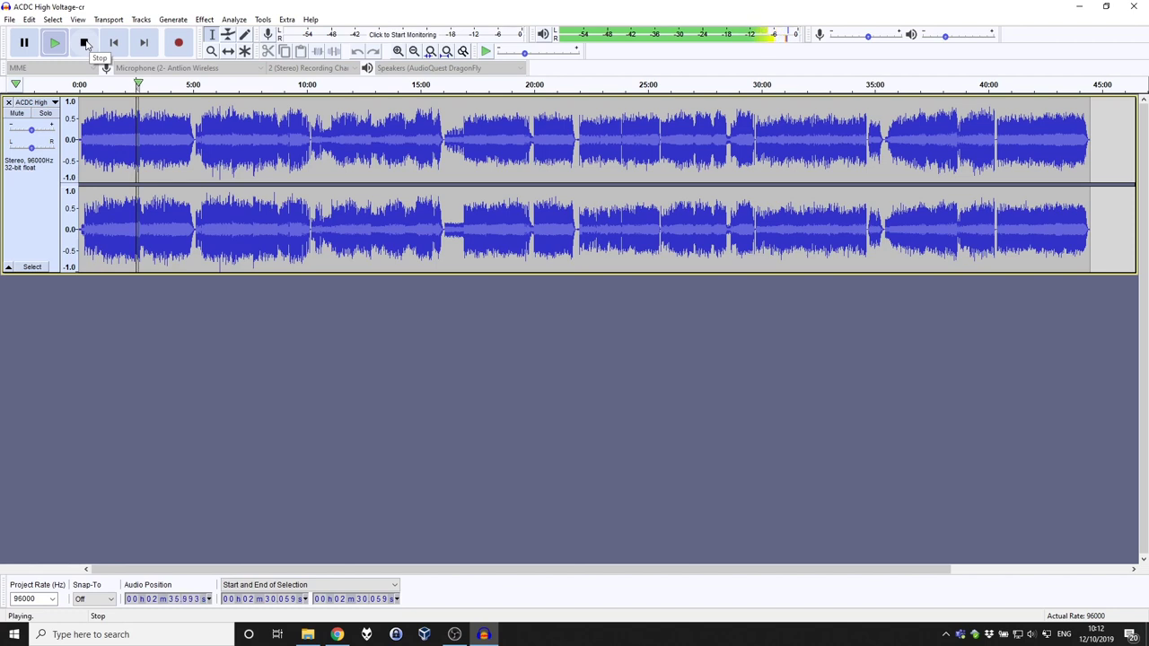
left_click(86, 44)
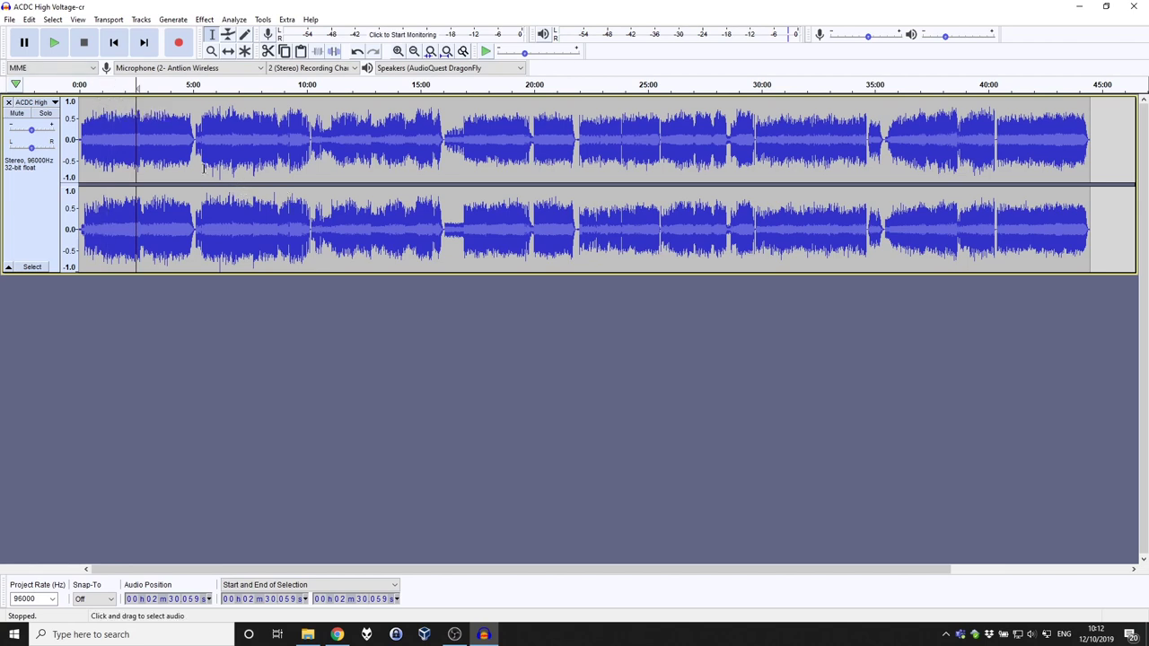
left_click(113, 44)
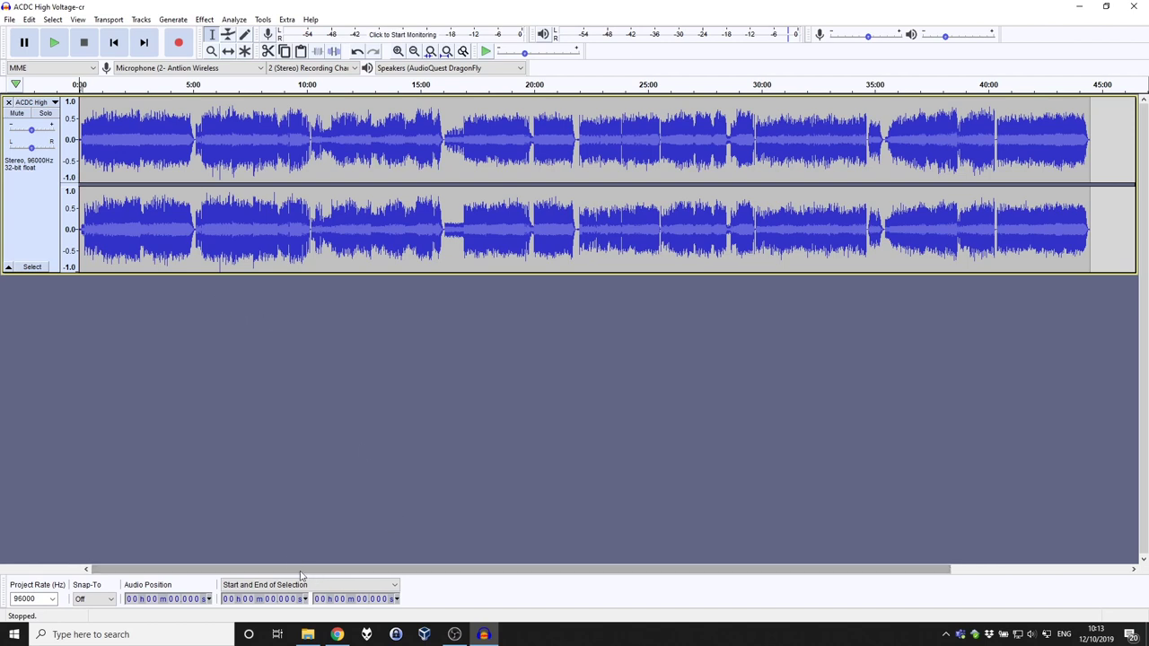
Zoom in on roughly the first minute of audio, then bring Chrome's dBpoweramp page forward.
left_click_drag(105, 160, 78, 162)
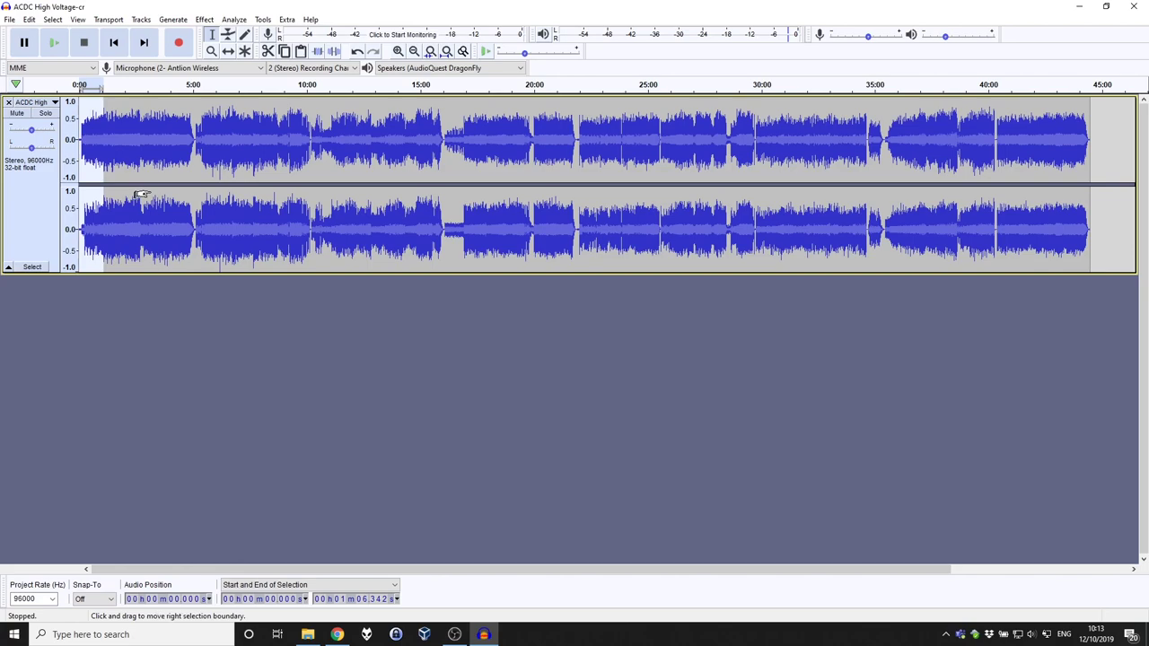
key("ctrl+1")
key("ctrl+1")
key("ctrl+1")
key("ctrl+1")
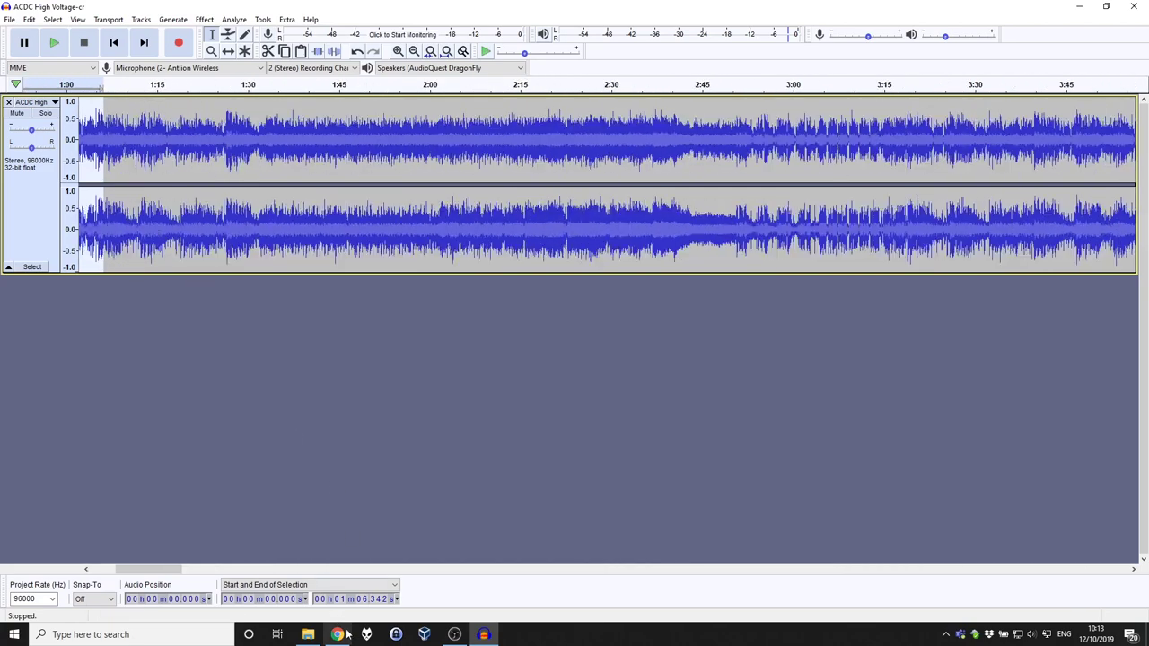
left_click(337, 634)
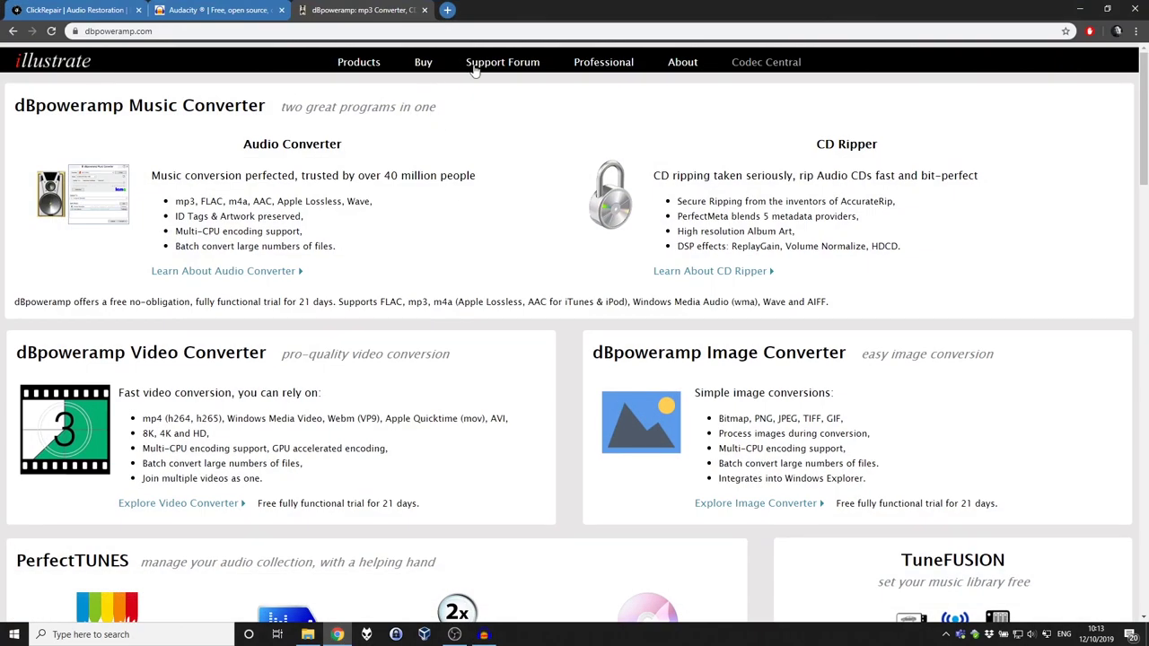
In a new Chrome tab, search Google for 'audacity vinyl'.
left_click(449, 10)
type("google.co")
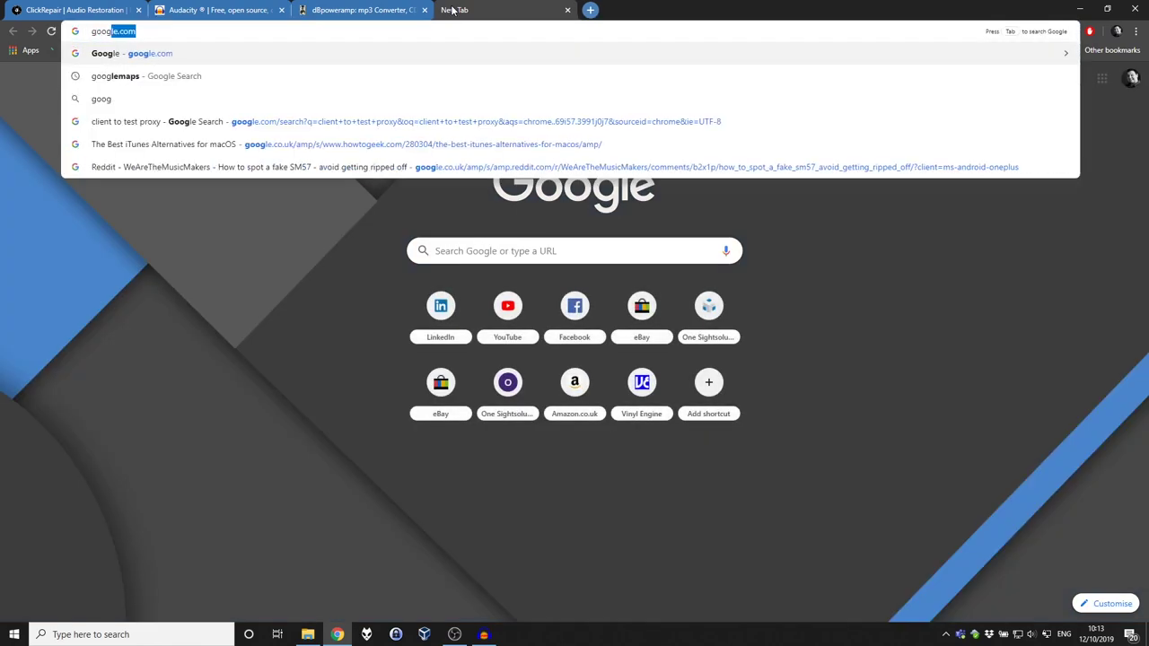
type("m")
key("Return")
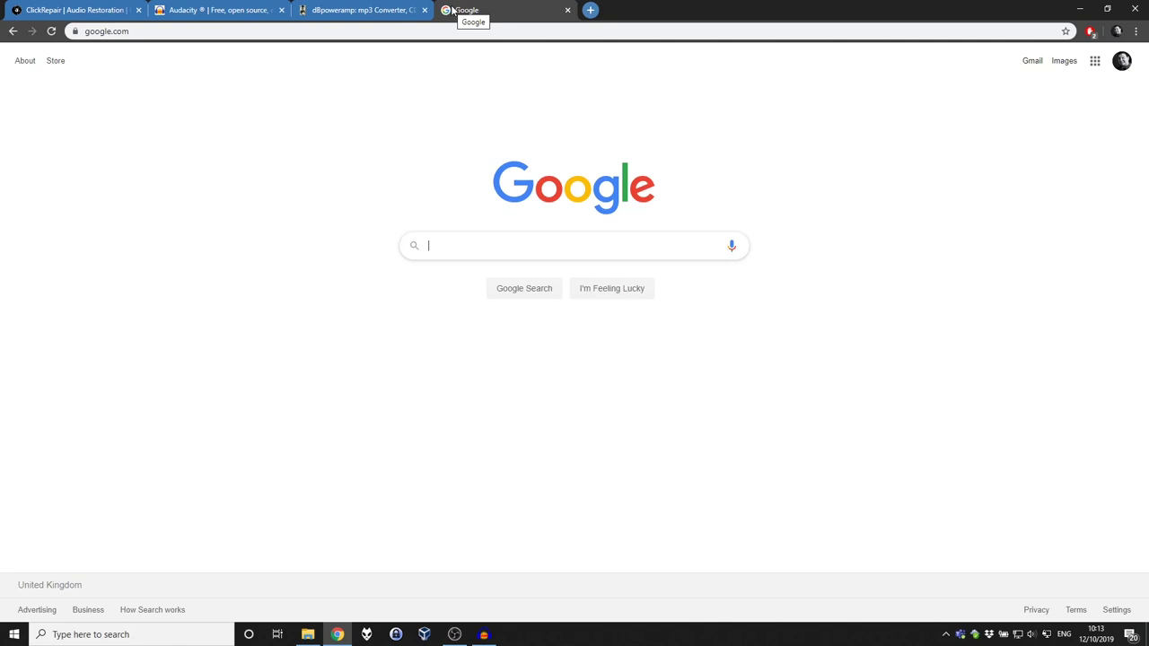
type("audi")
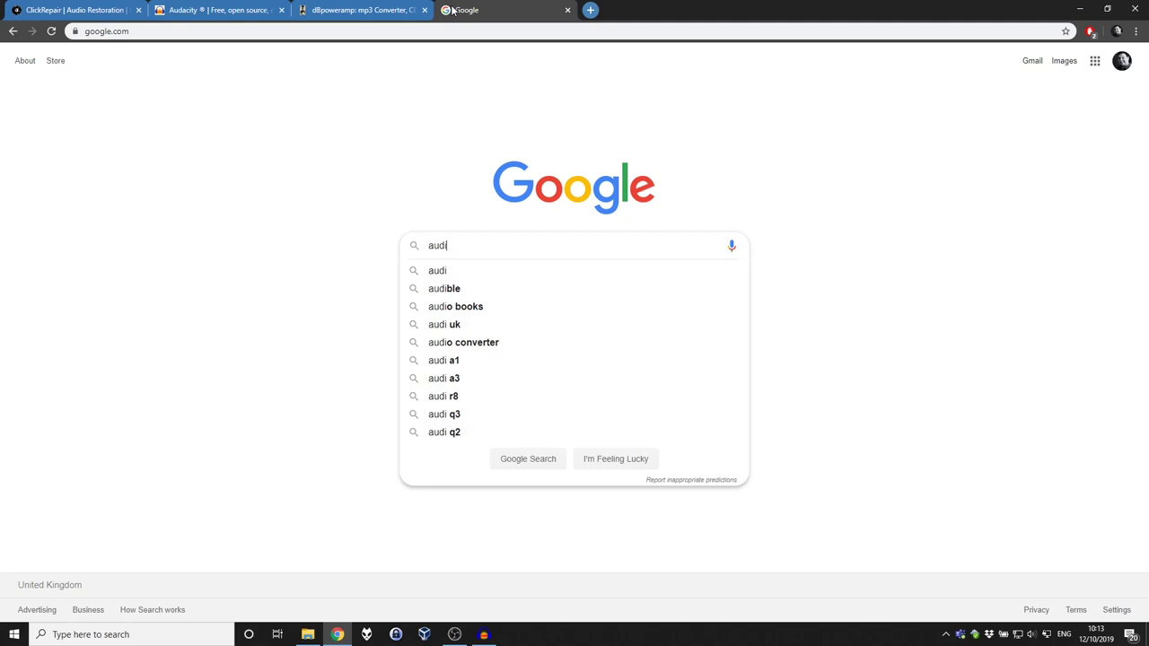
type("cty")
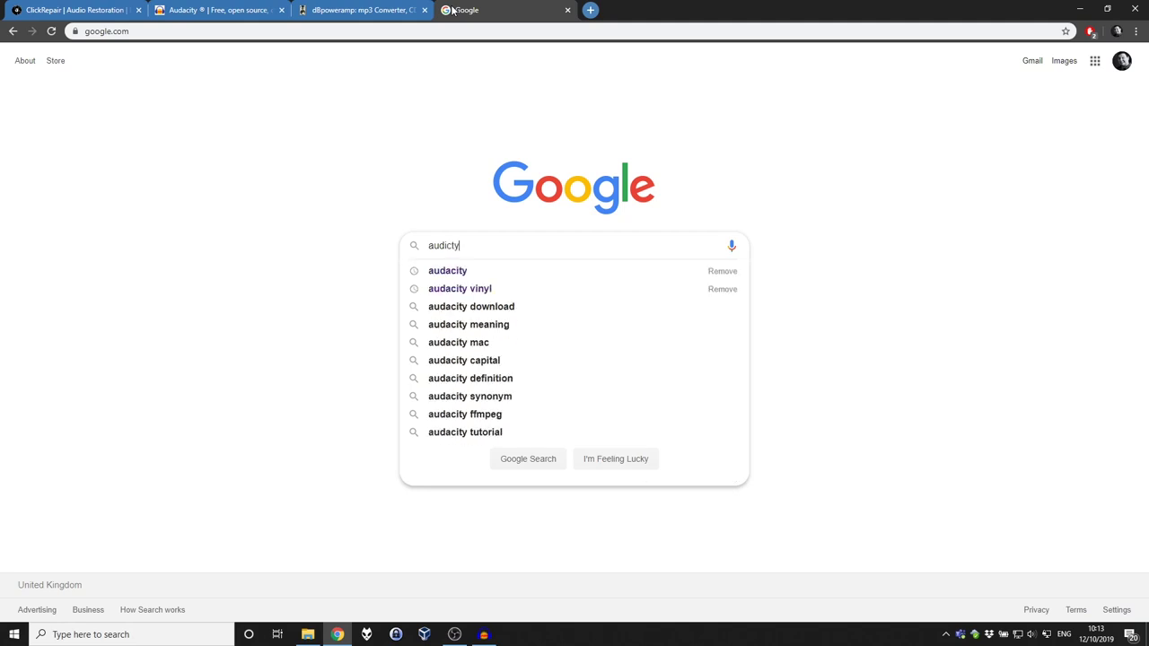
key("Down")
key("Down")
key("Return")
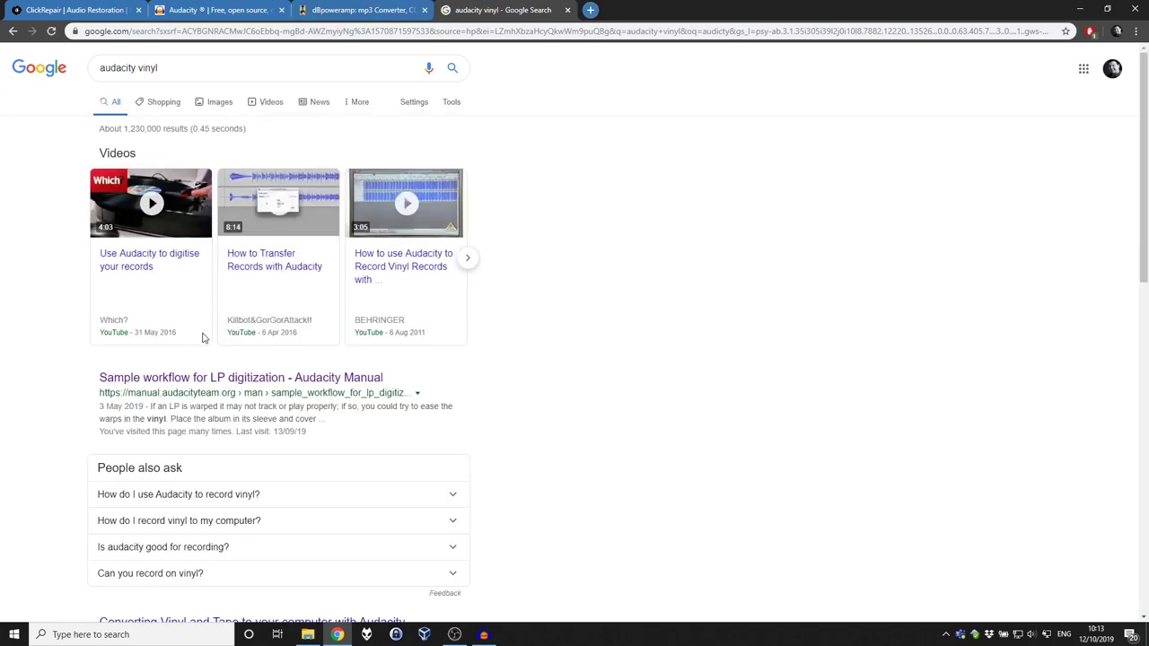
Open 'Sample workflow for LP digitization' at its Reduce hiss and high frequency noise section, then return to Audacity.
left_click(208, 380)
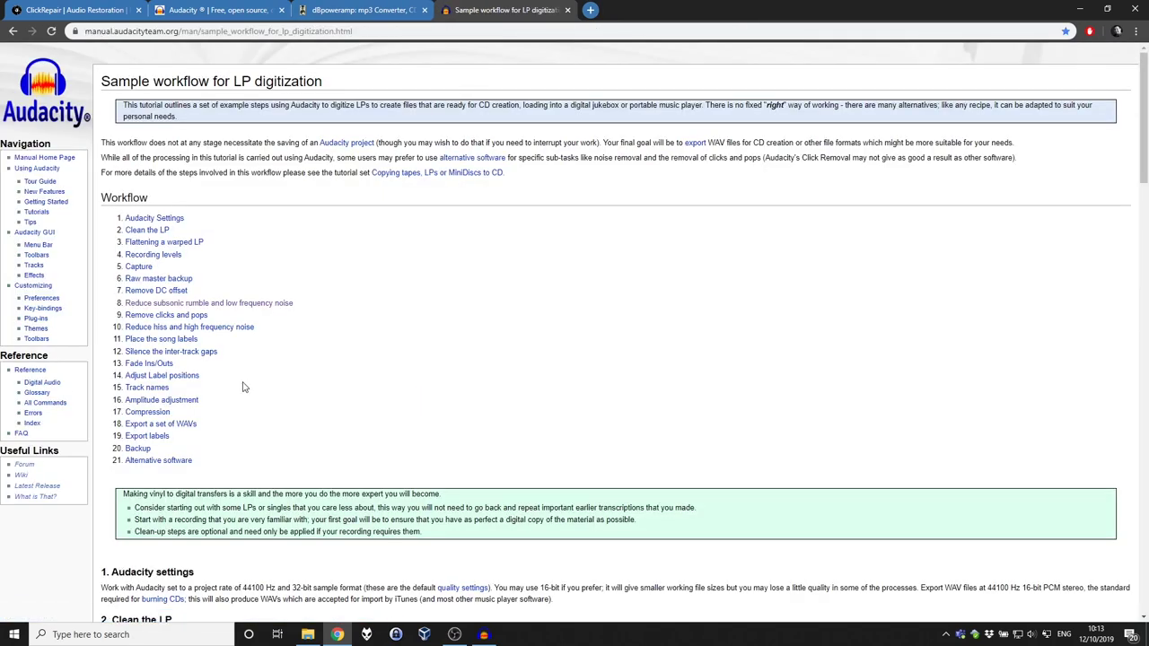
left_click(240, 329)
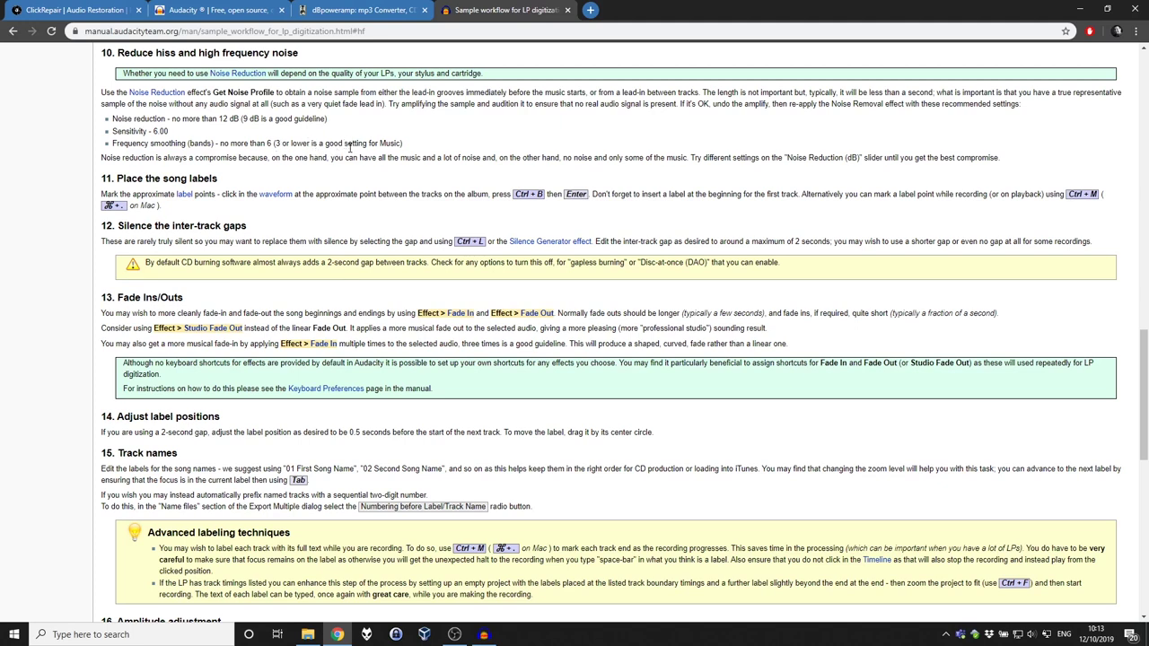
left_click(484, 636)
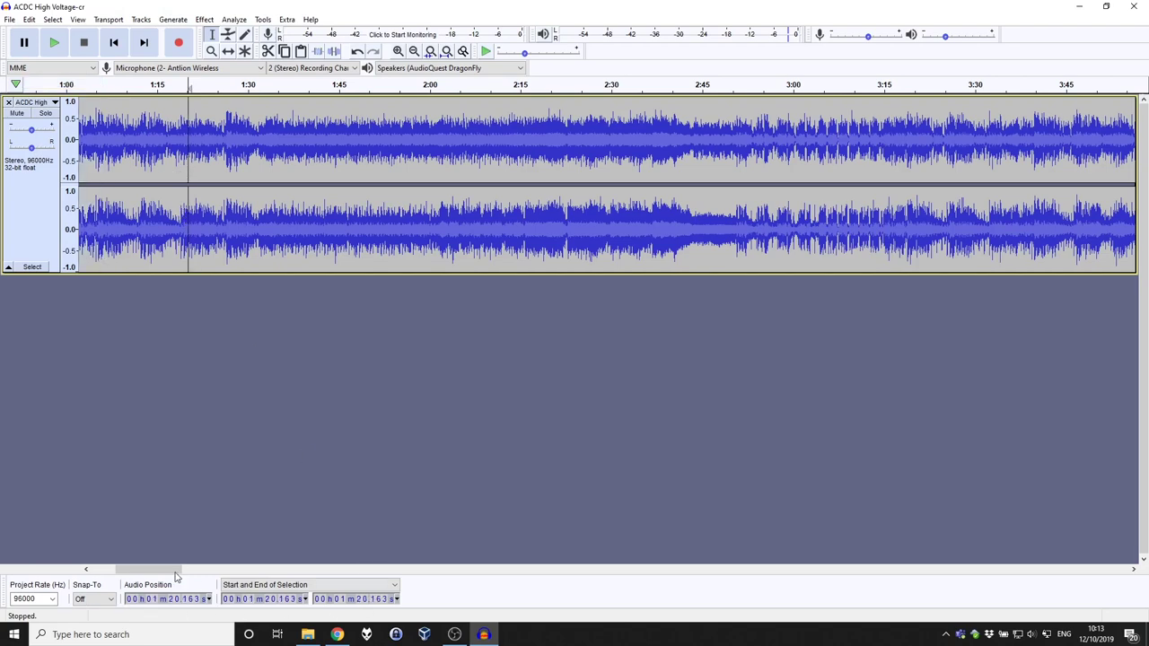
Zoom in on the track start, listen to the lead-in, and select the quiet part before the music.
left_click_drag(152, 569, 104, 570)
left_click(100, 144)
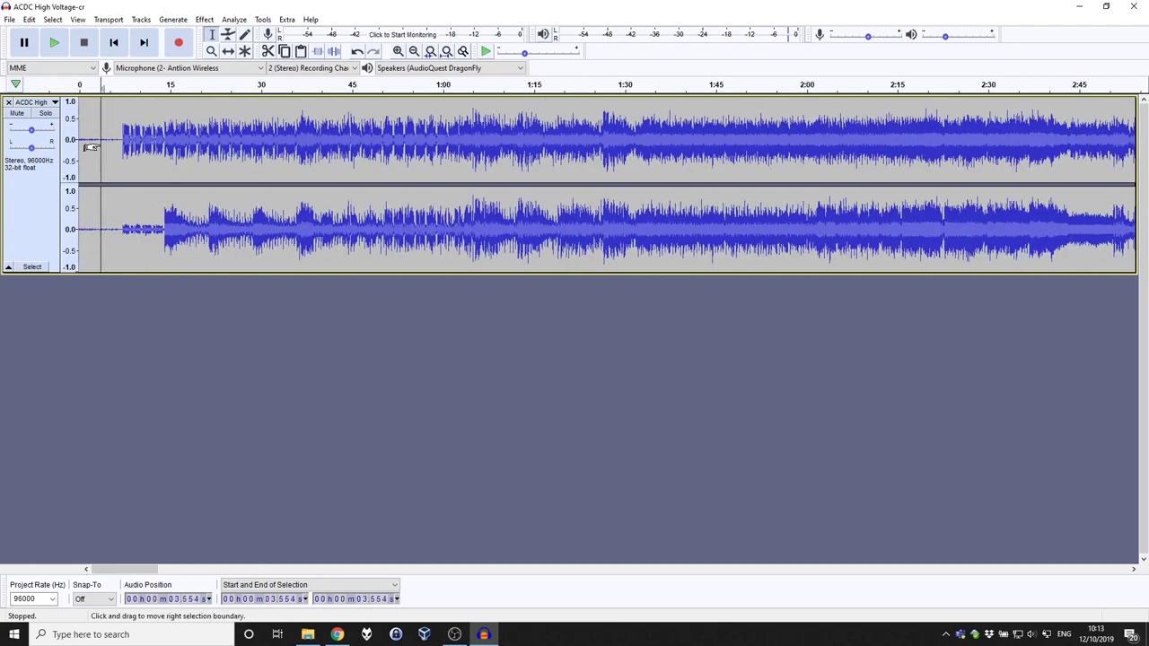
key("ctrl+1")
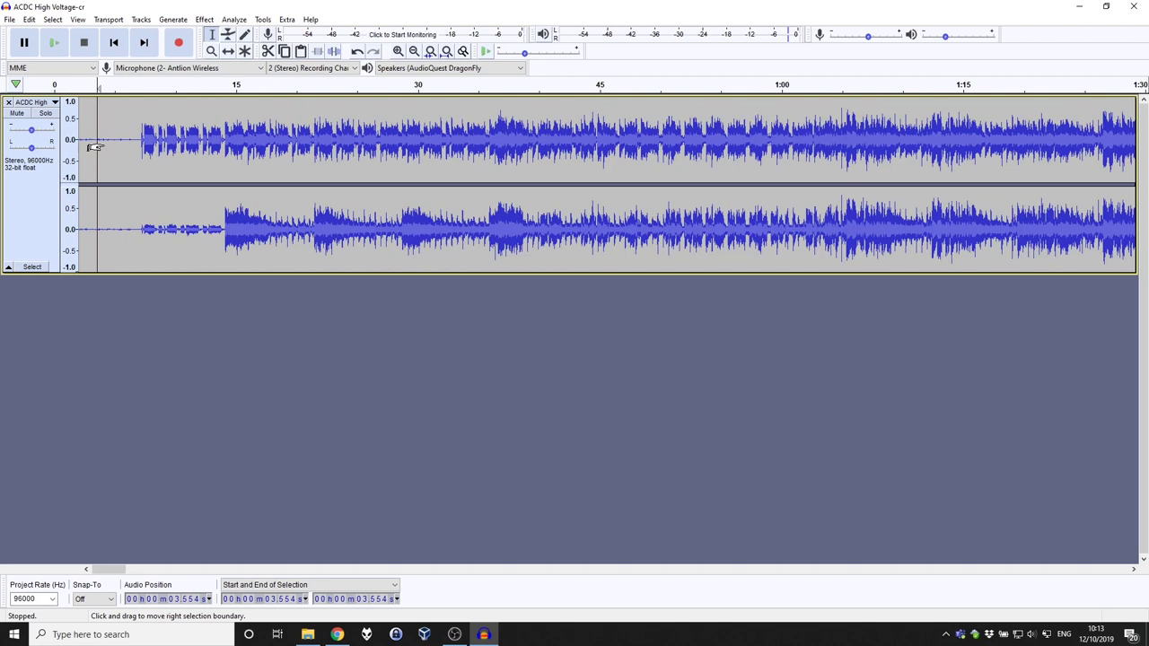
left_click(103, 558)
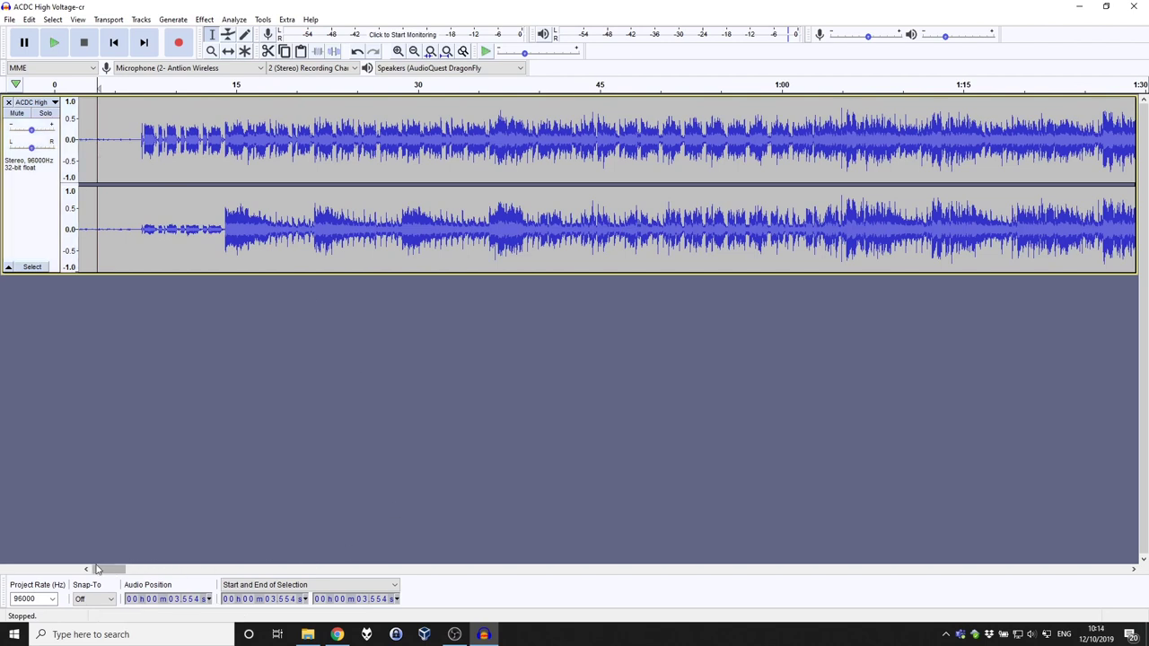
left_click_drag(109, 139, 21, 144)
left_click(132, 141)
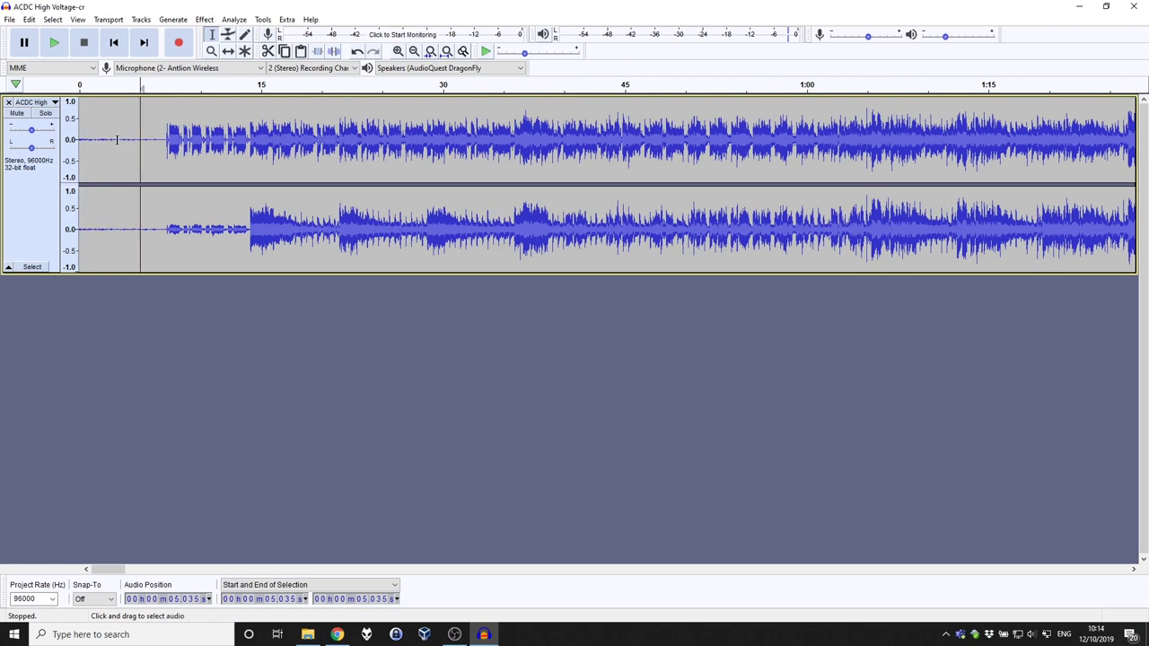
left_click_drag(117, 141, 51, 144)
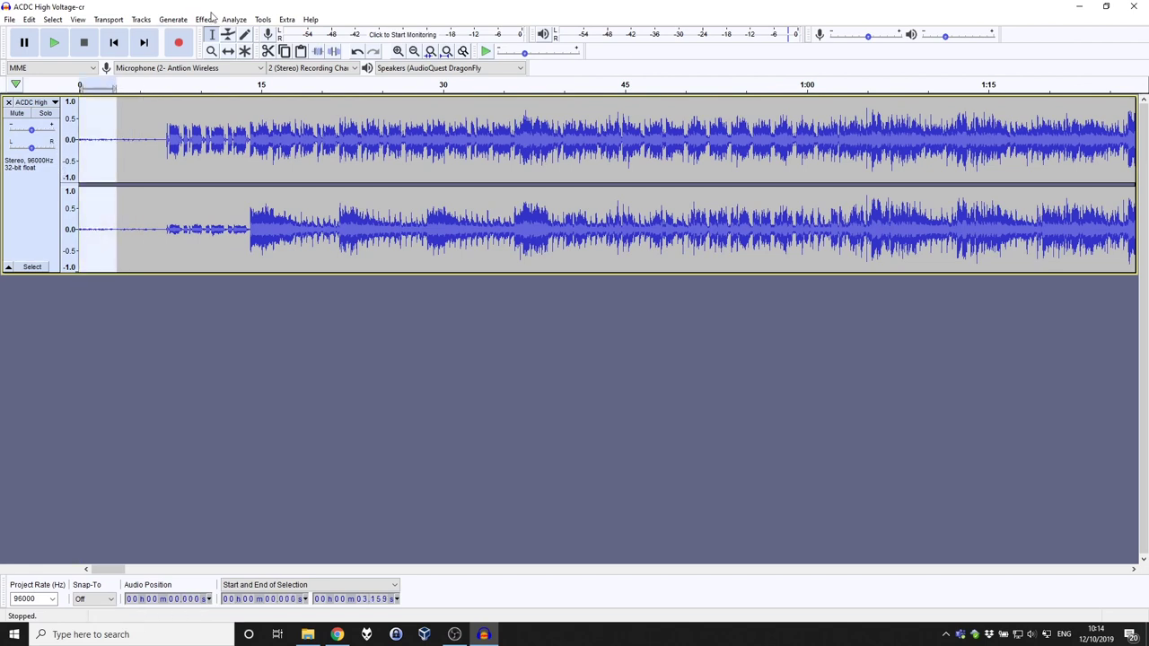
left_click(87, 144)
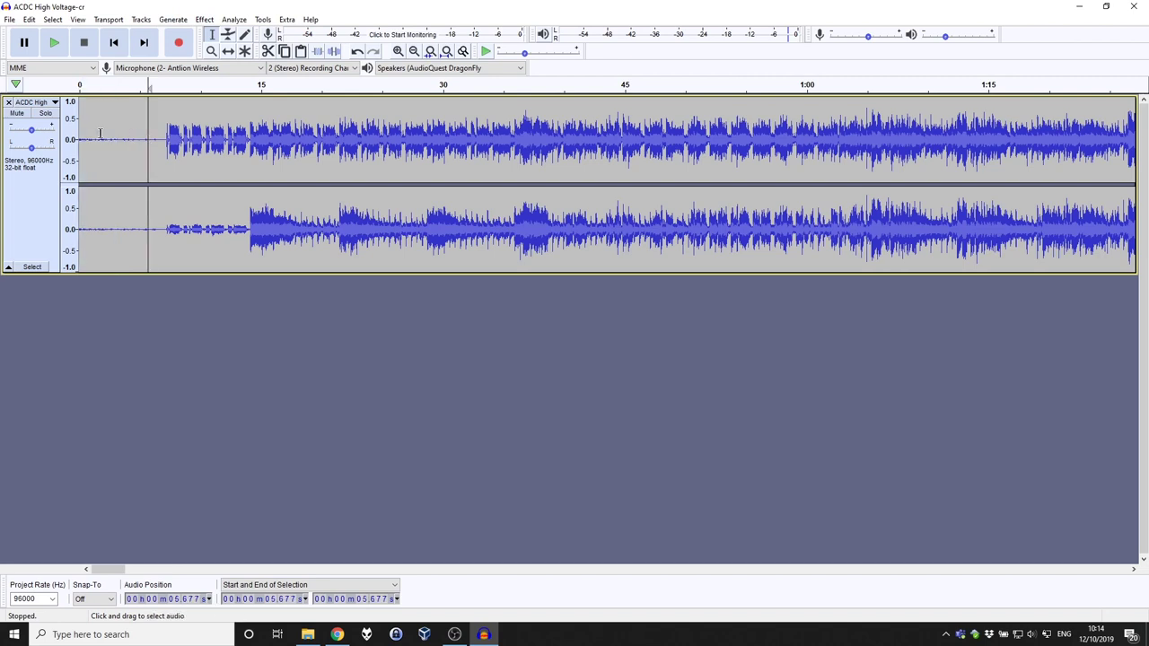
left_click(54, 43)
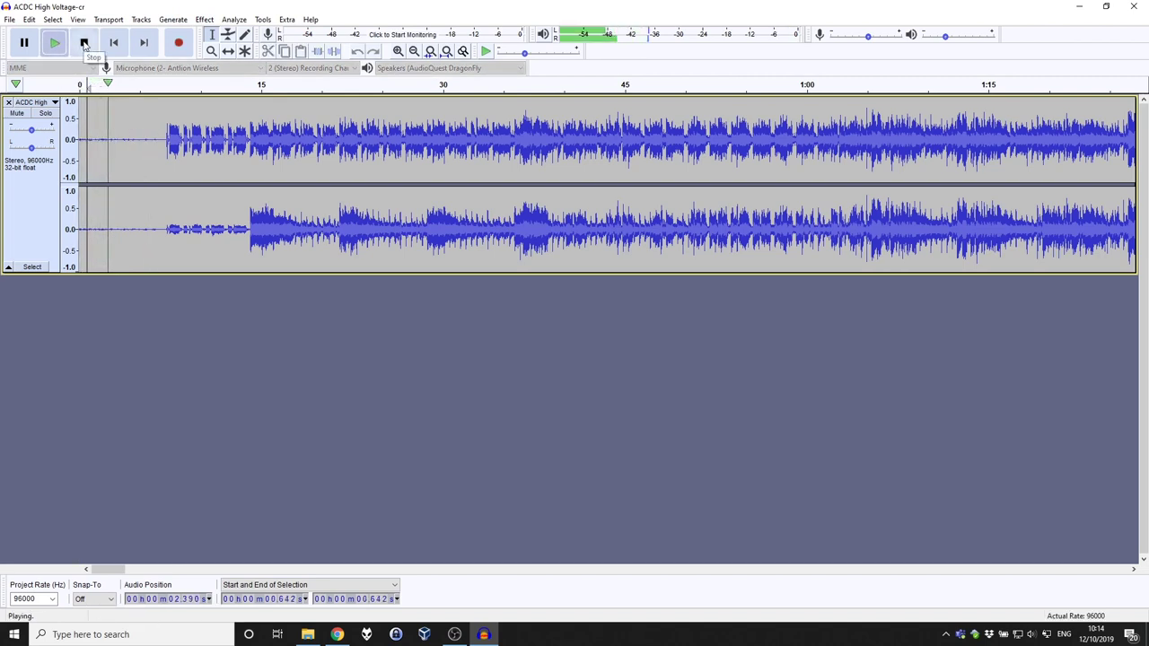
left_click(84, 43)
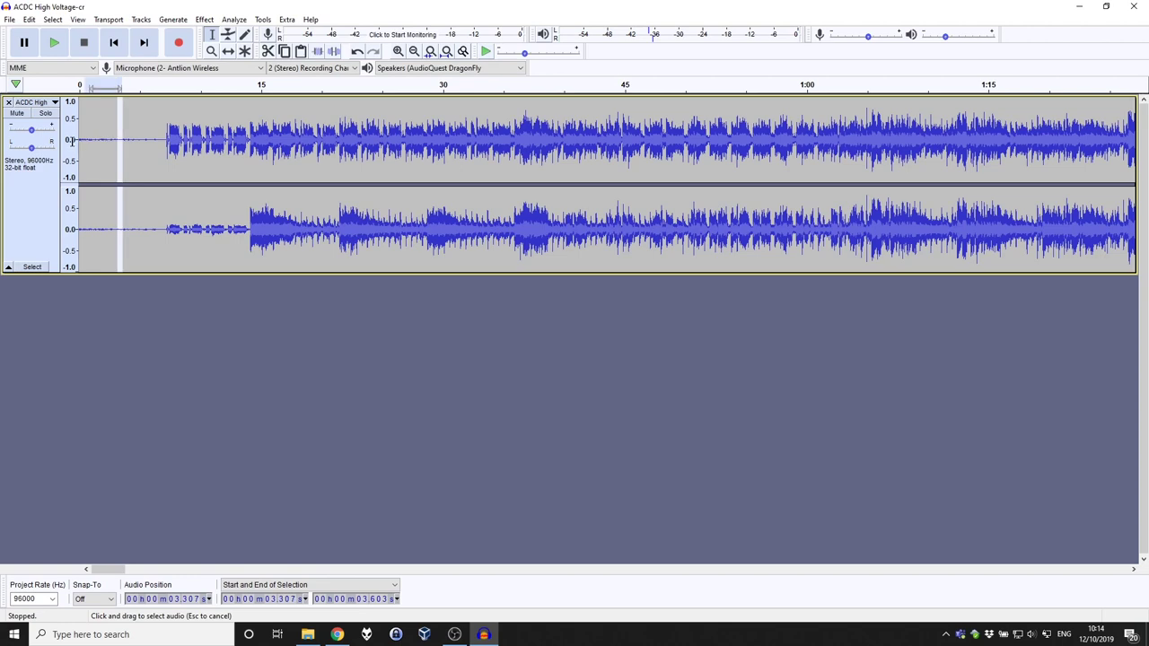
left_click_drag(123, 144, 79, 144)
Capture the selected lead-in as the Noise Reduction noise profile.
left_click(205, 19)
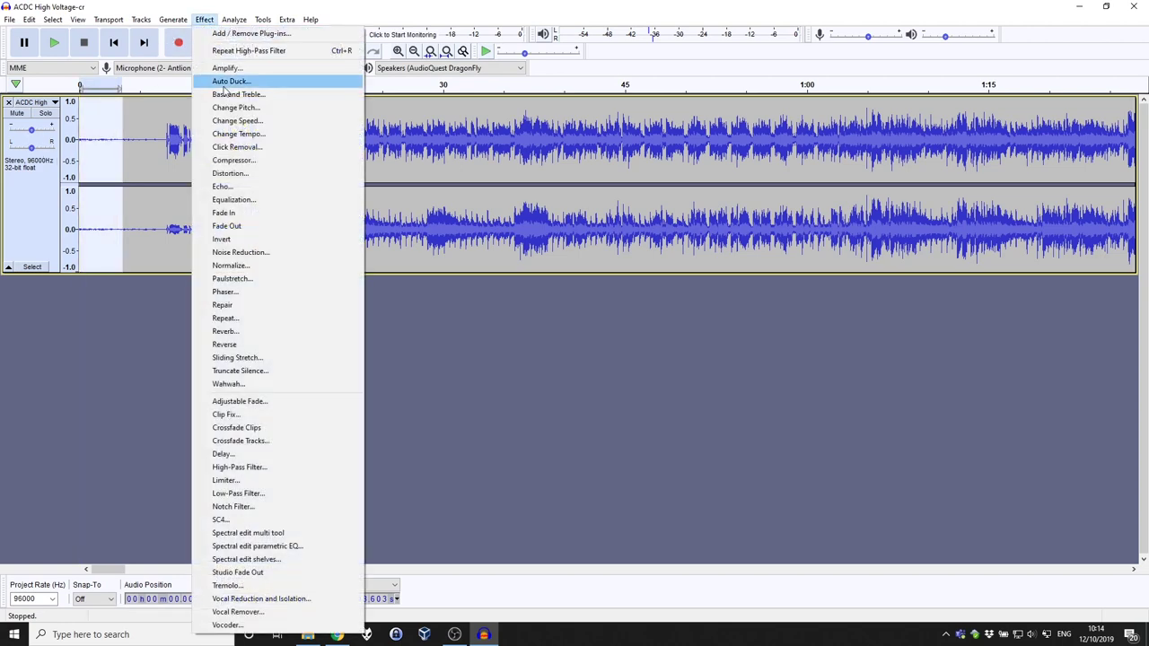
left_click(240, 252)
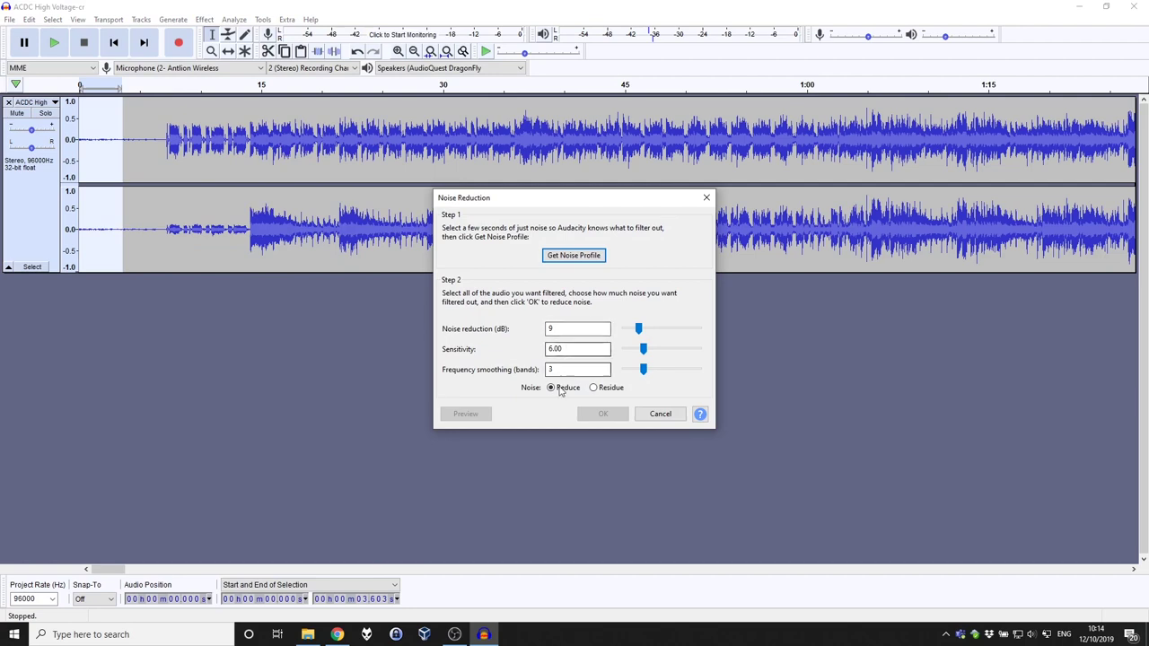
left_click(583, 256)
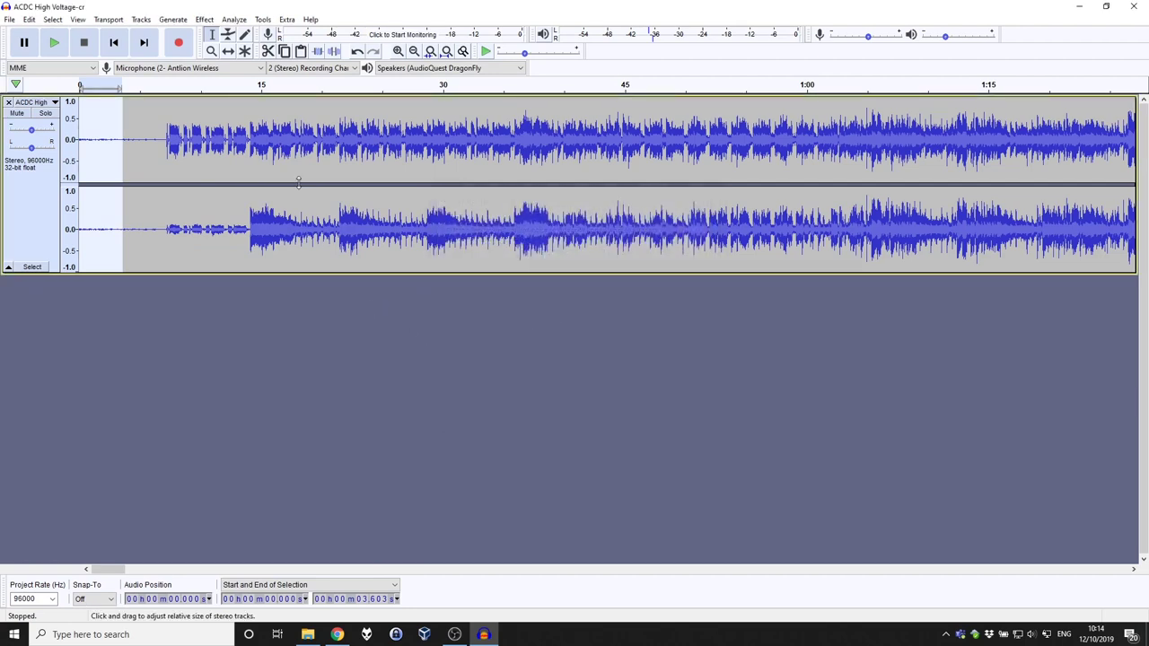
Apply Noise Reduction to the entire track.
key("ctrl+a")
left_click(204, 19)
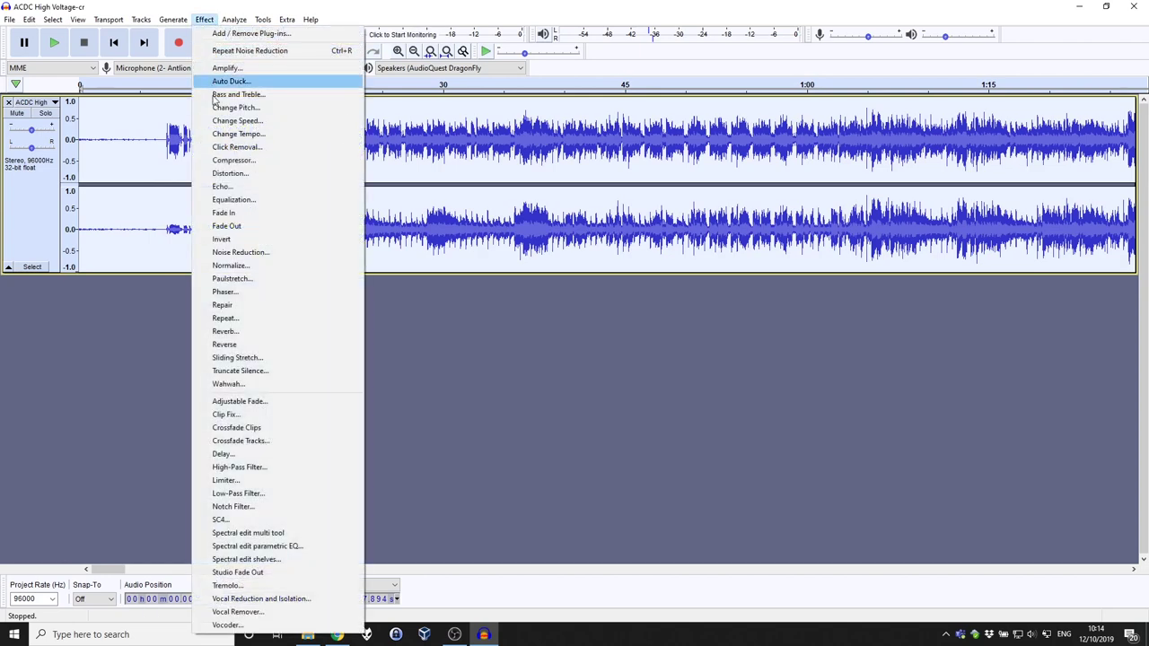
left_click(241, 252)
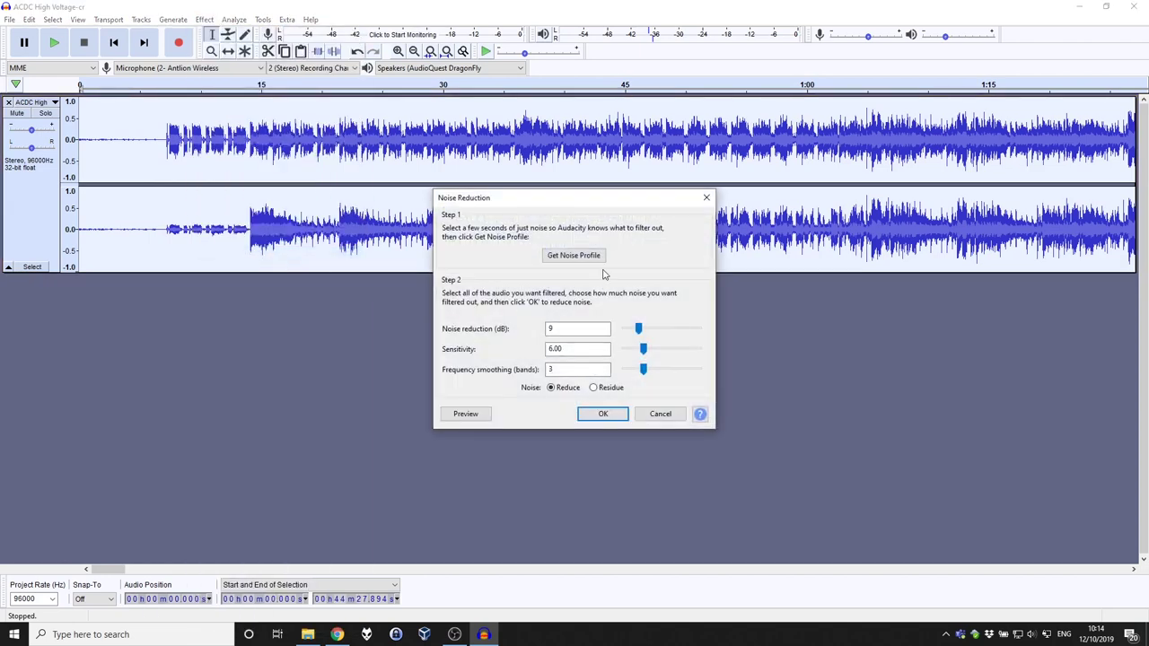
left_click(611, 413)
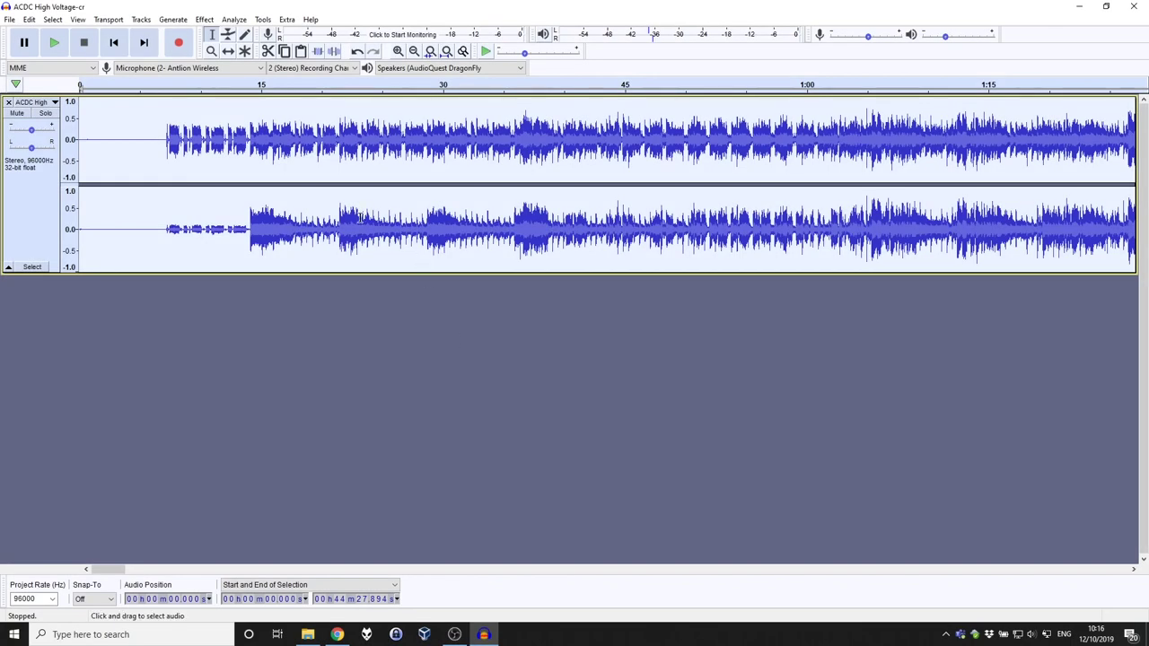
Play the recording from 6.22 s to hear where the first song begins.
left_click(299, 227)
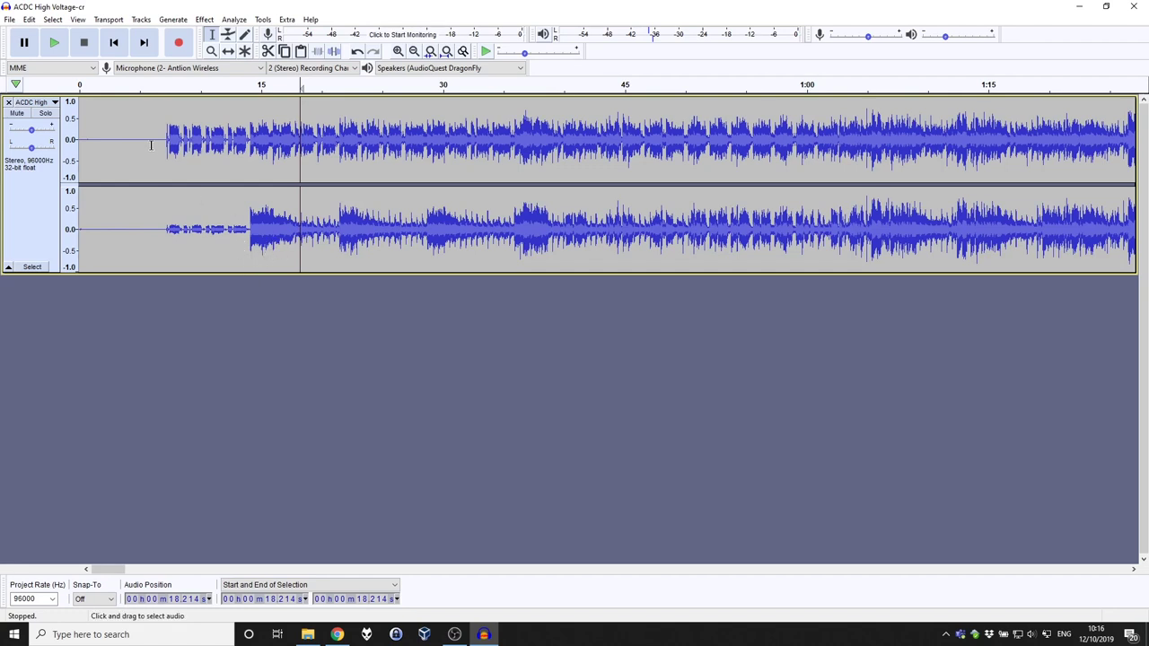
left_click_drag(139, 146, 78, 146)
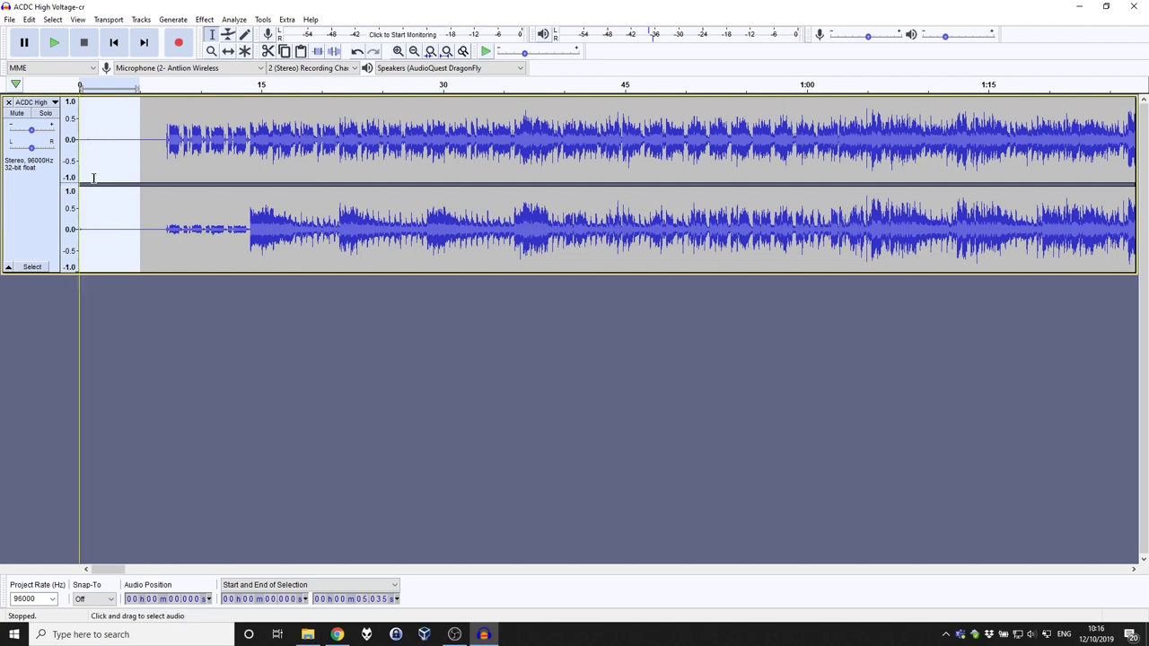
left_click(156, 136)
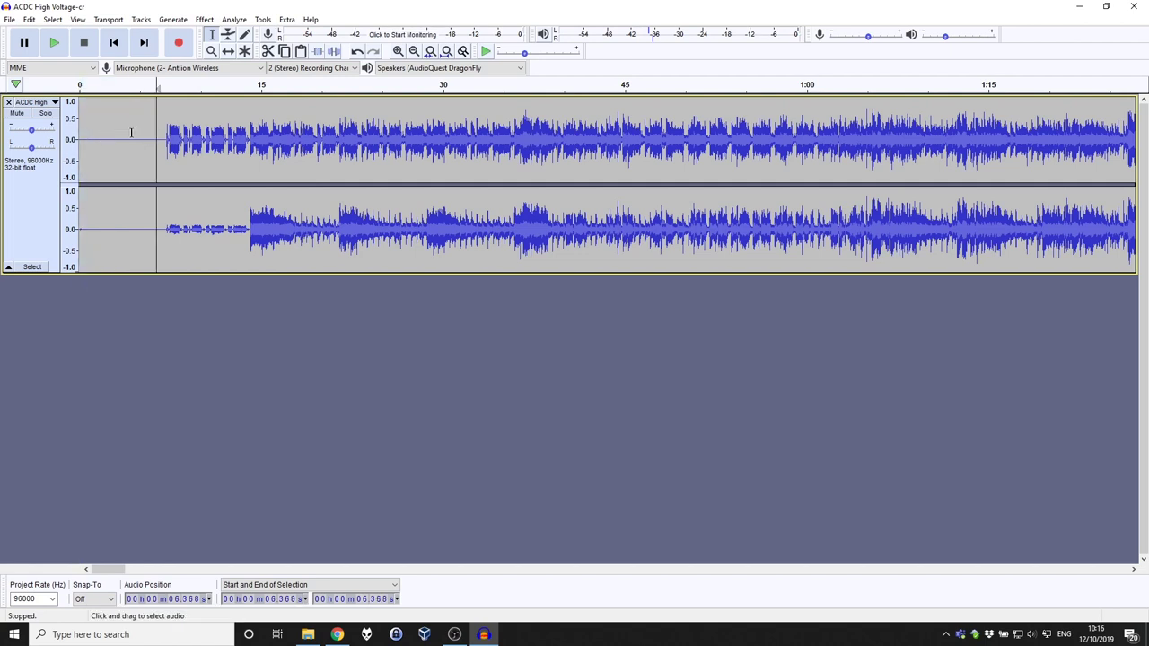
left_click(123, 142)
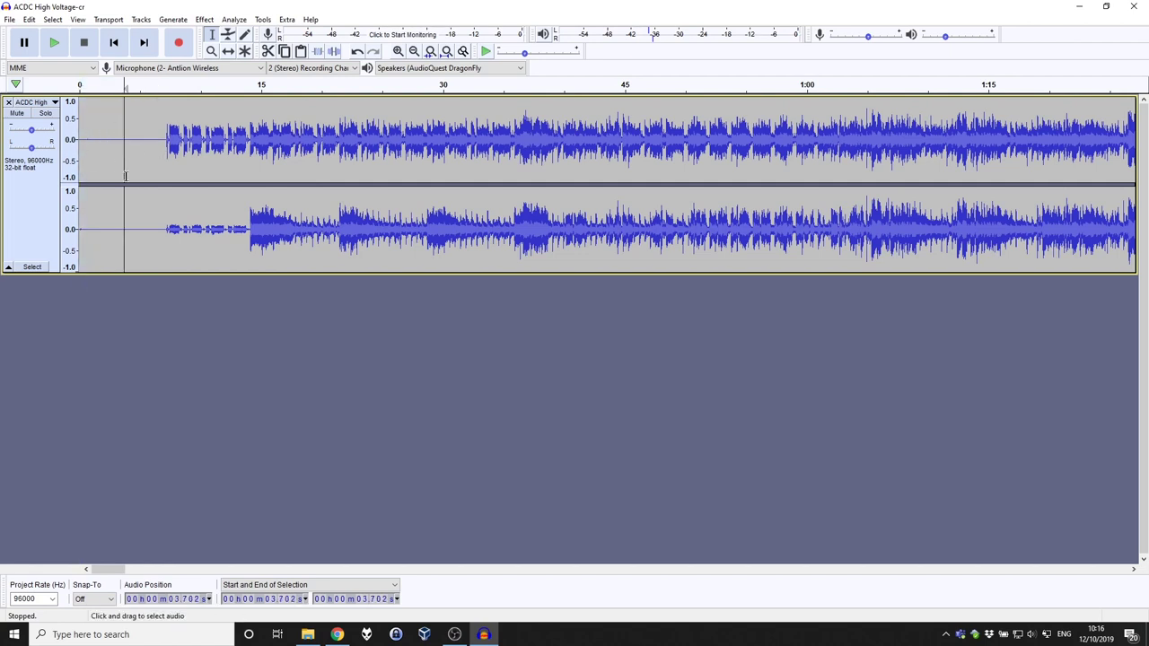
left_click(149, 141)
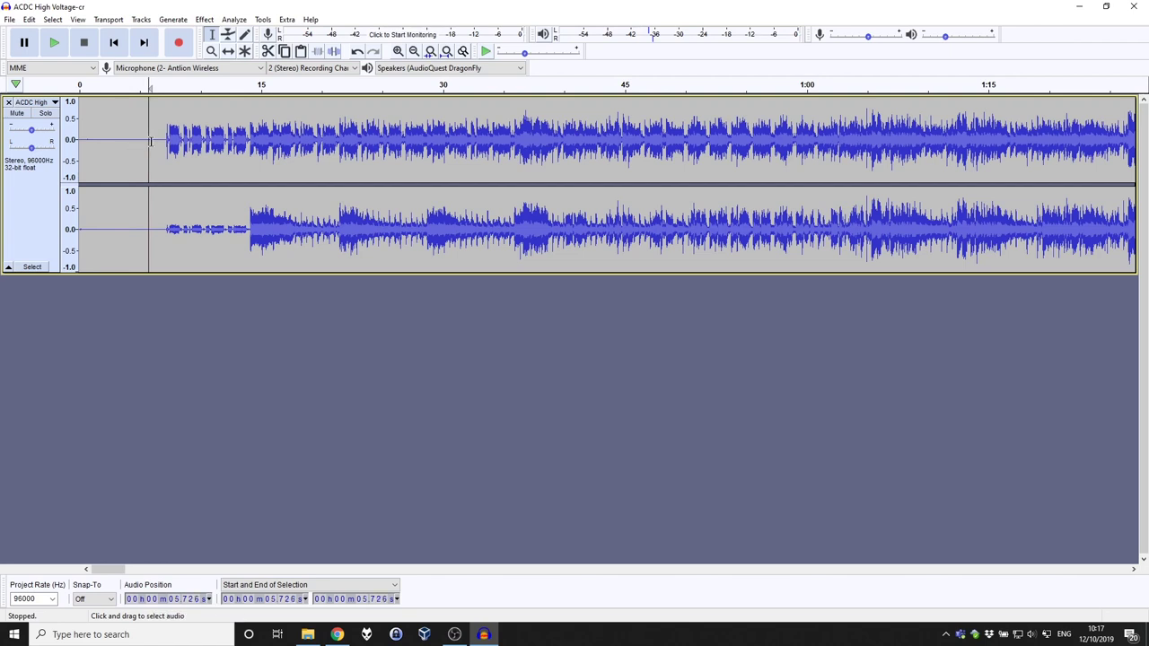
left_click(154, 152)
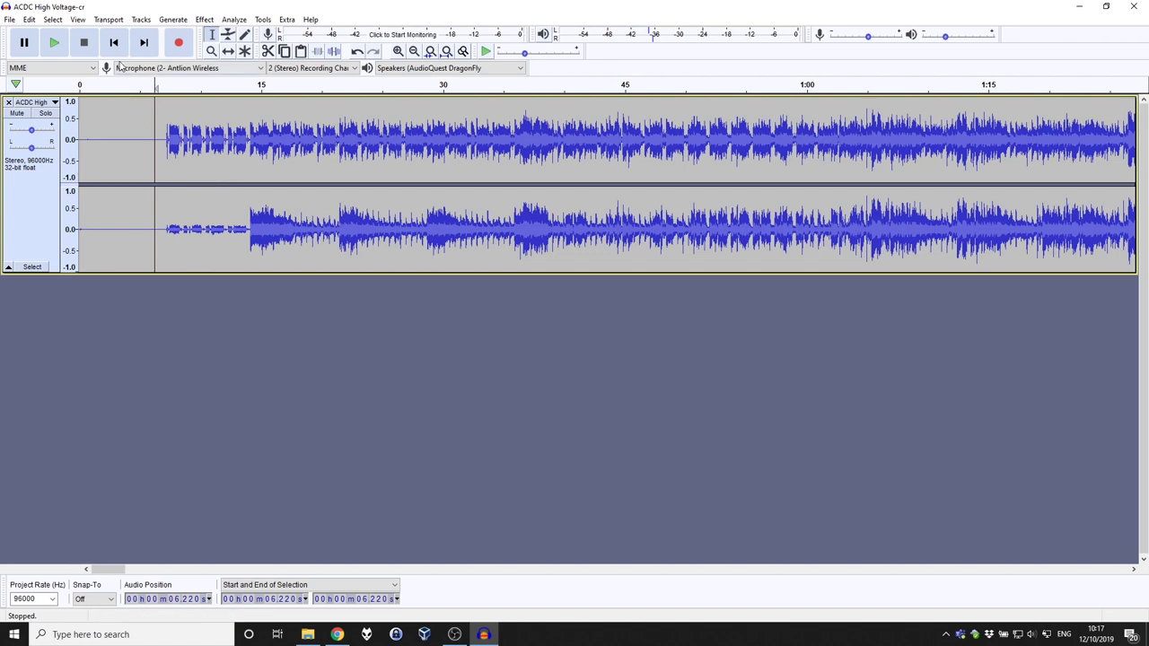
left_click(54, 43)
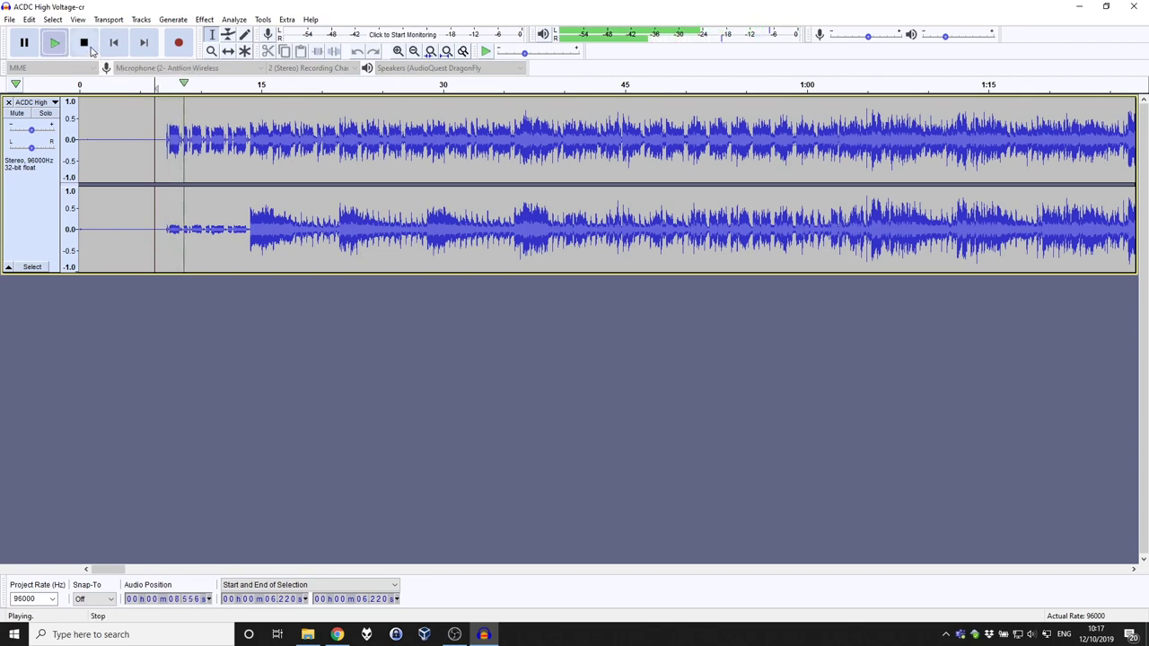
left_click(86, 43)
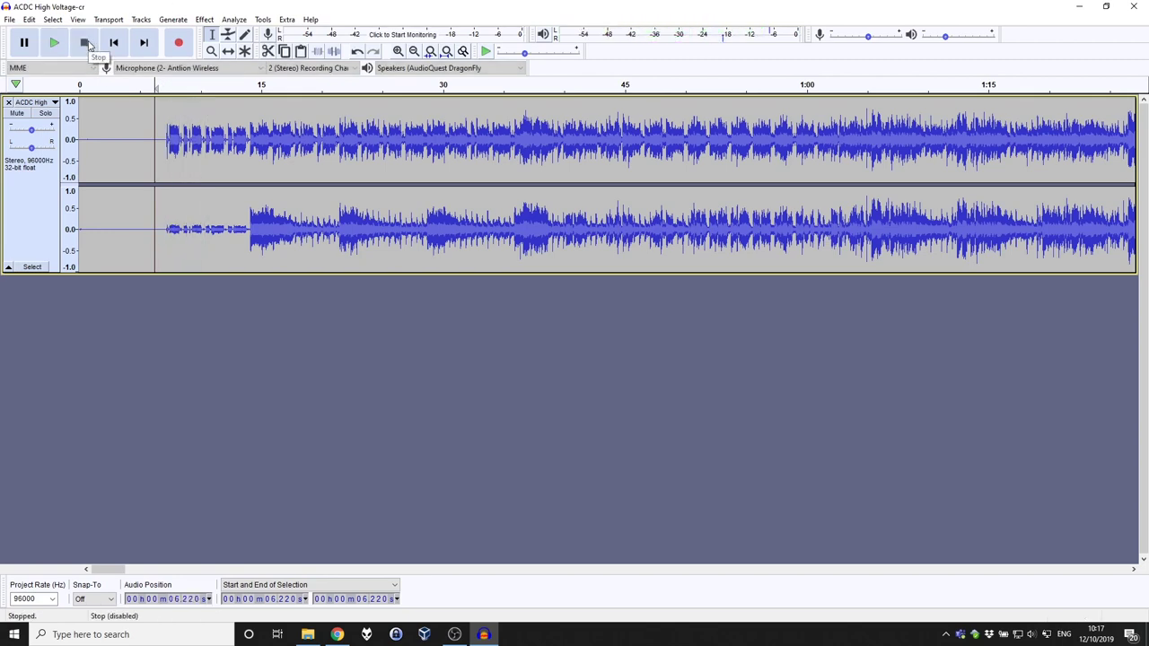
left_click_drag(117, 568, 231, 571)
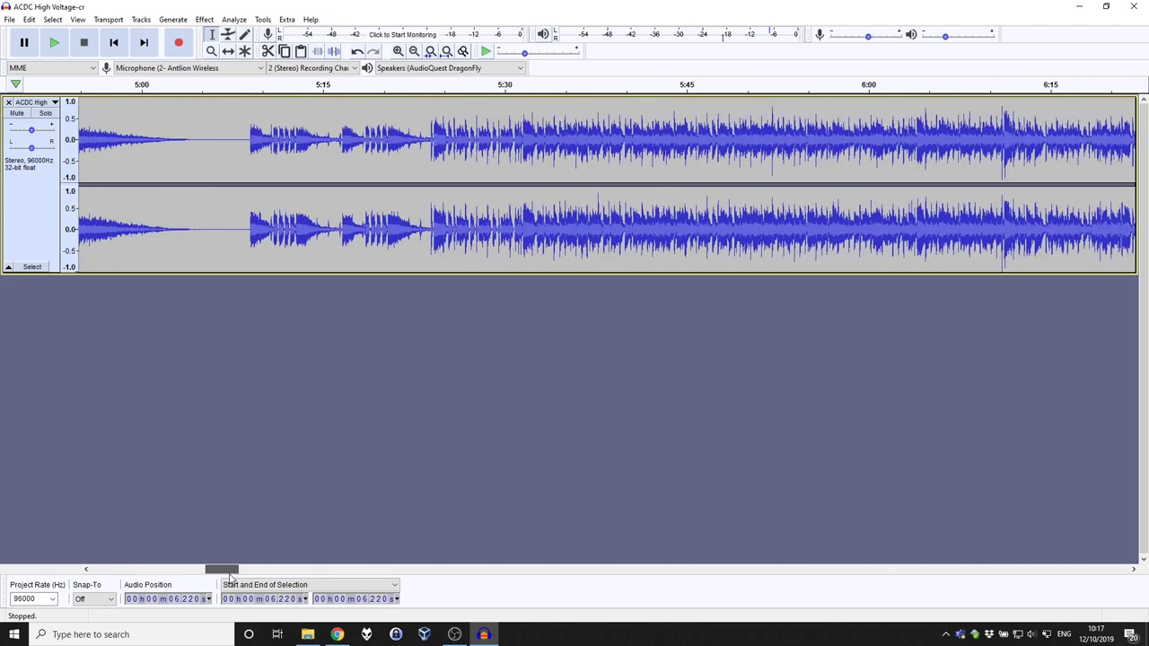
Audition the song breaks near 5:00 and 10:12.
left_click(139, 131)
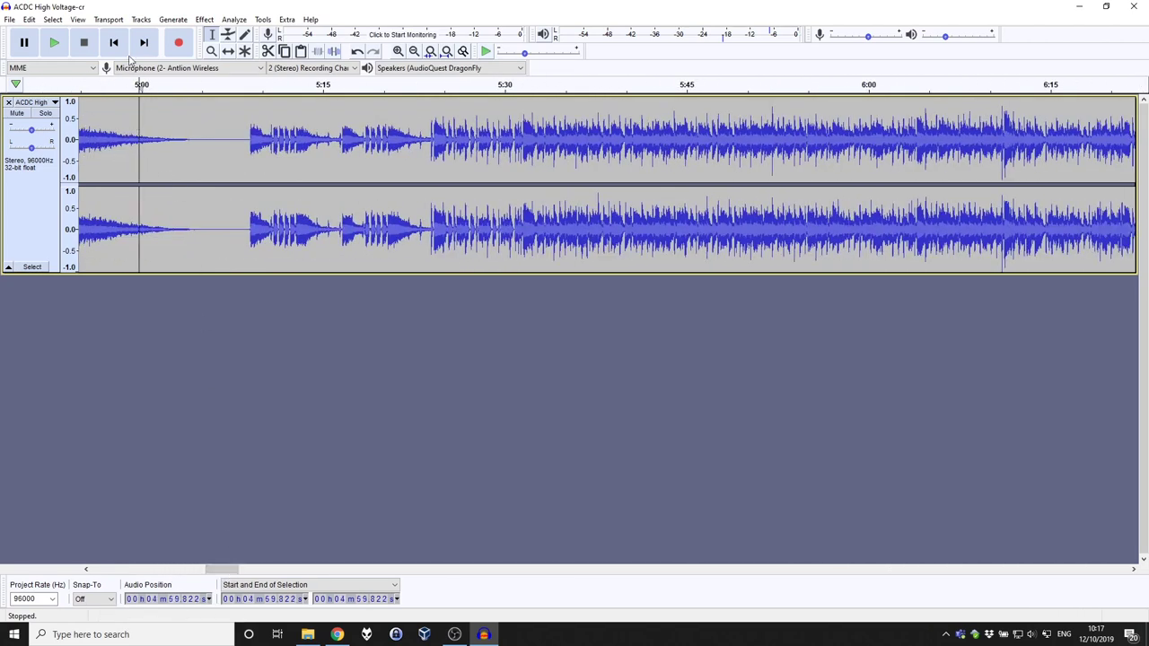
left_click(53, 42)
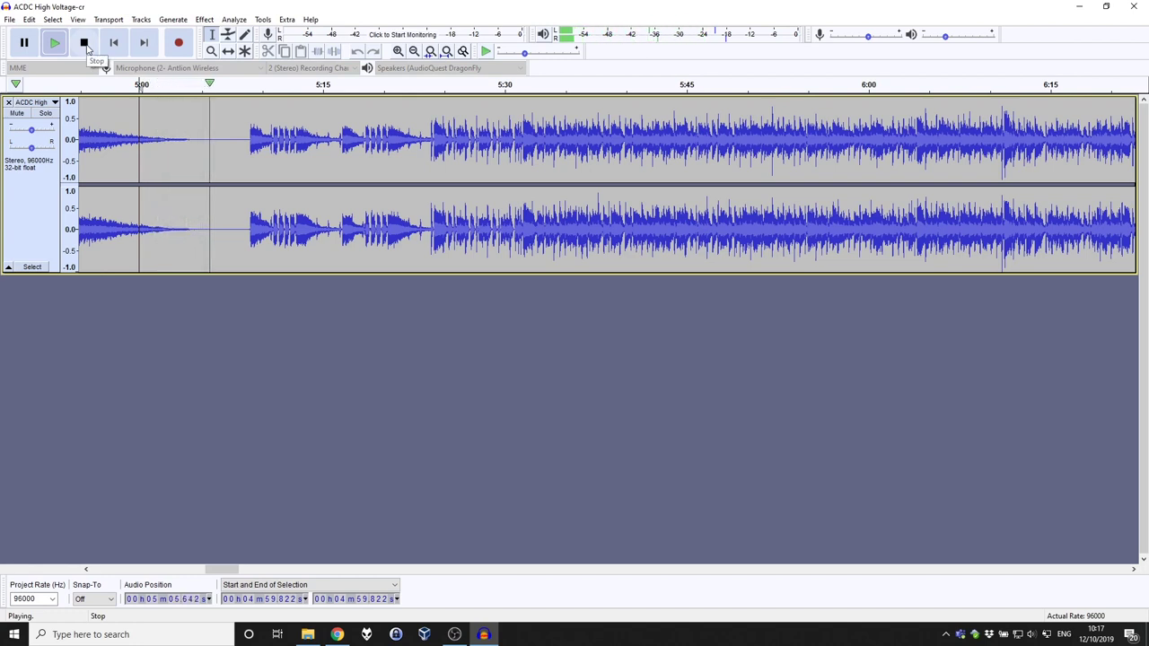
left_click(85, 44)
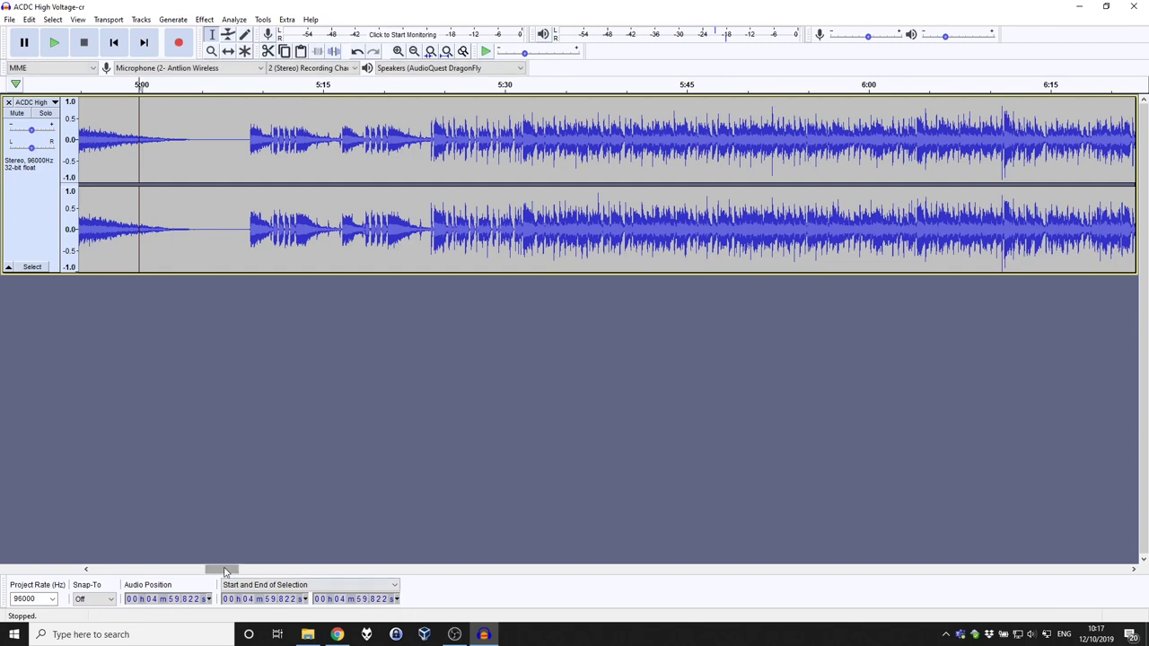
left_click_drag(225, 569, 333, 562)
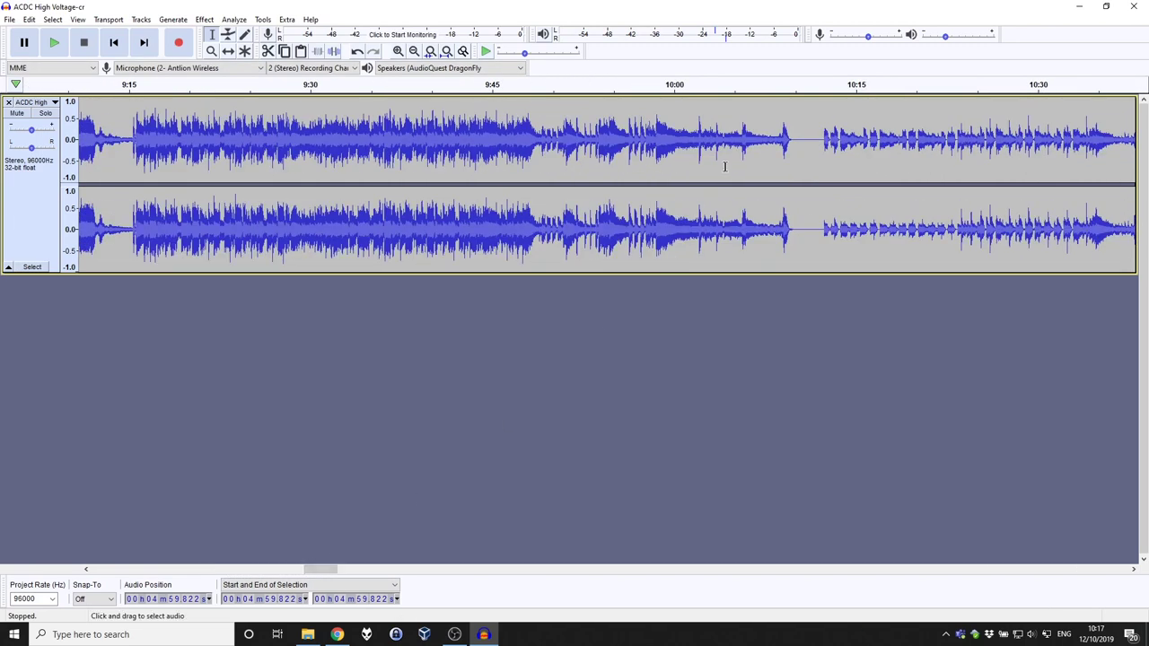
left_click(818, 135)
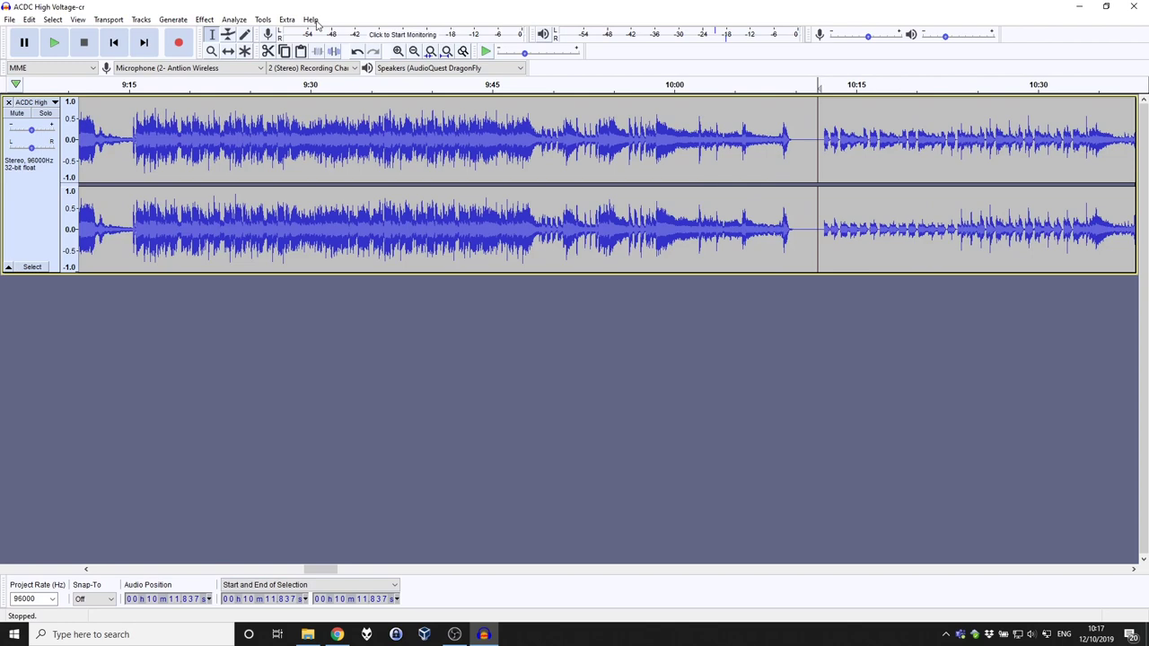
left_click(54, 42)
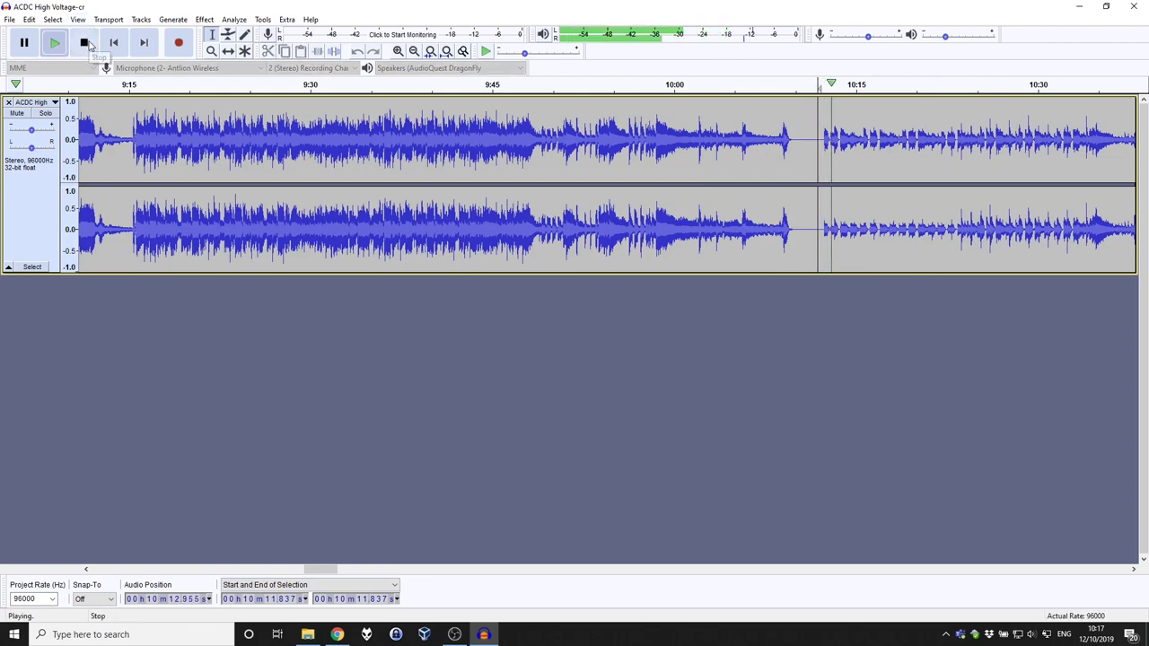
left_click(89, 45)
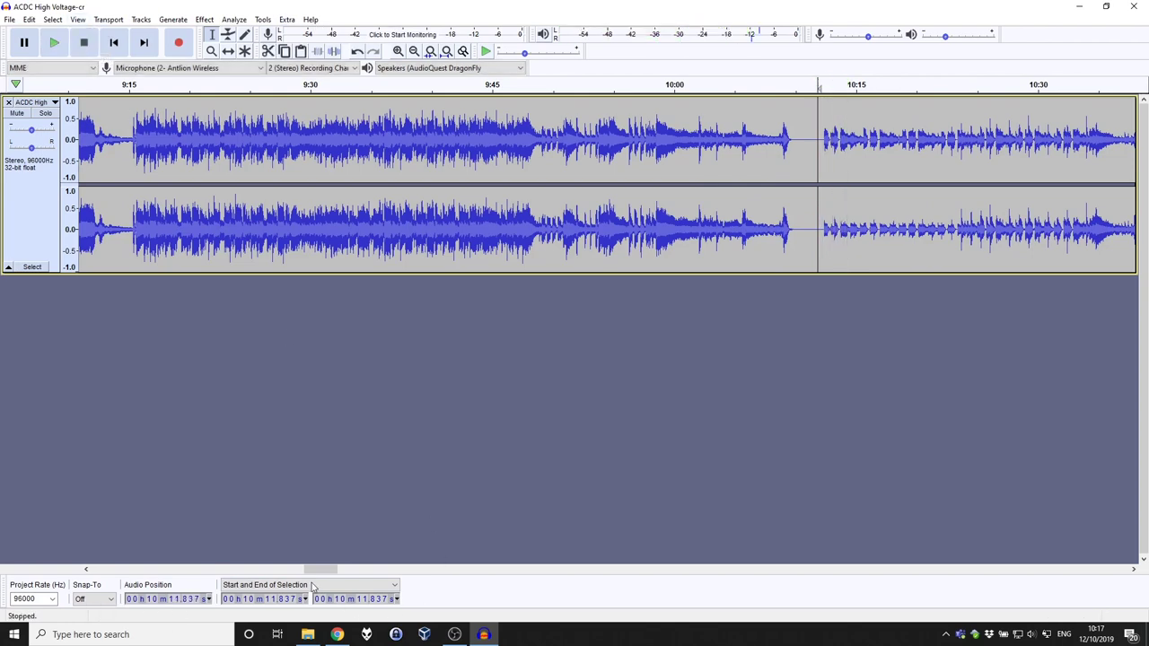
Audition the transitions near 10:51 and 12:50.
left_click_drag(324, 575, 359, 574)
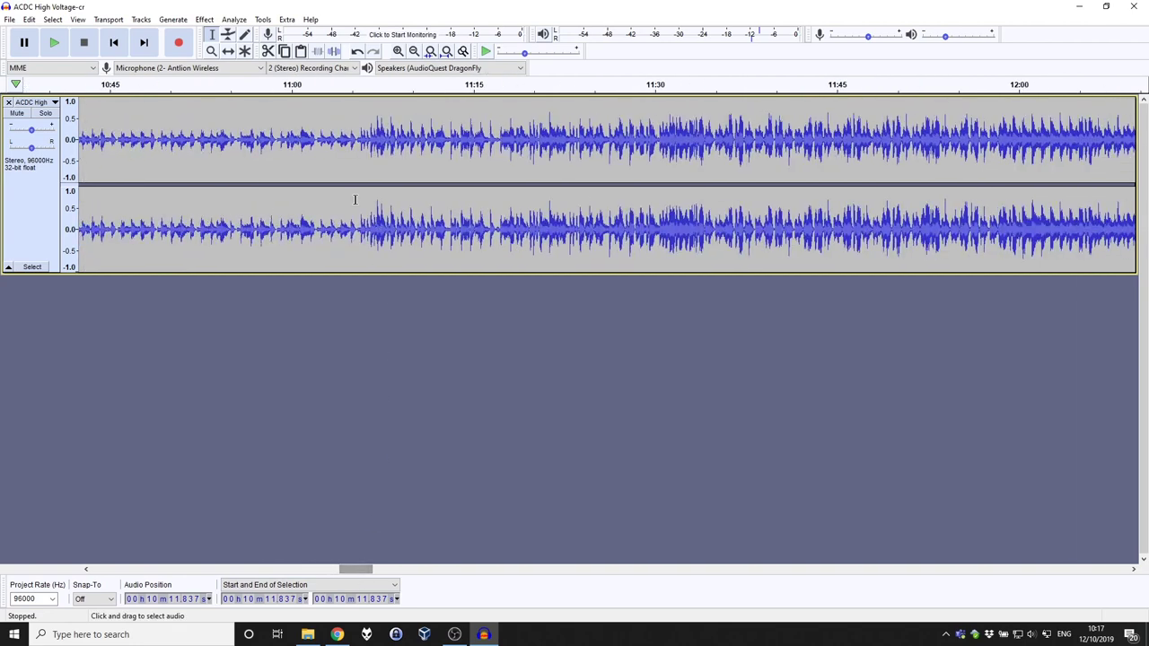
left_click(181, 161)
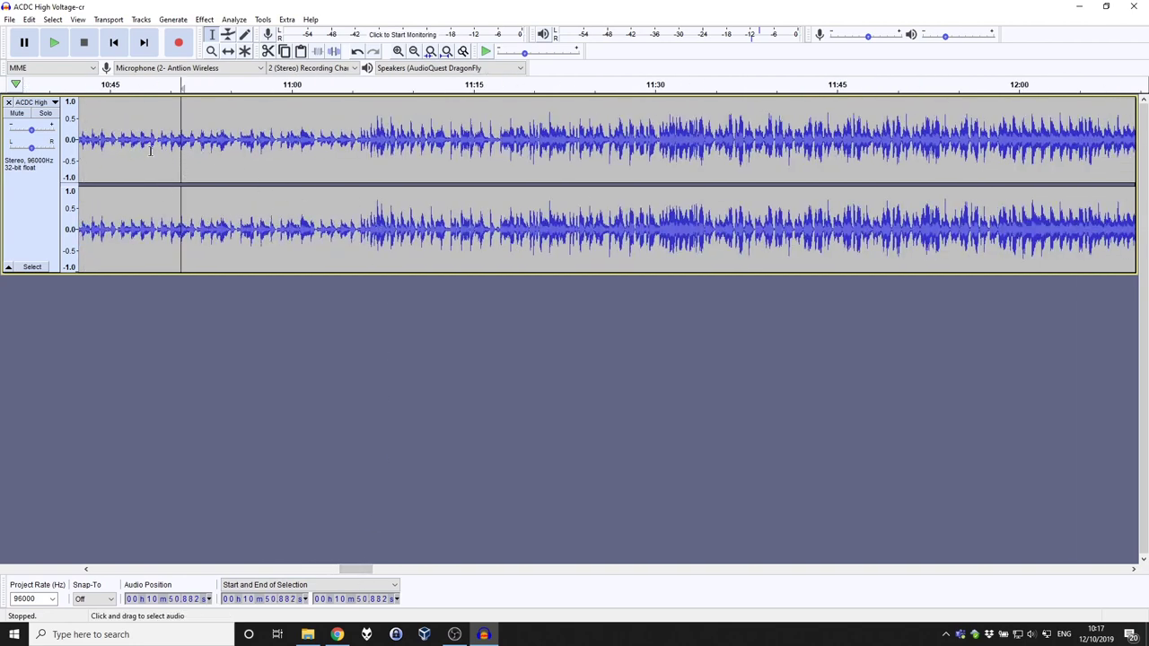
left_click(54, 44)
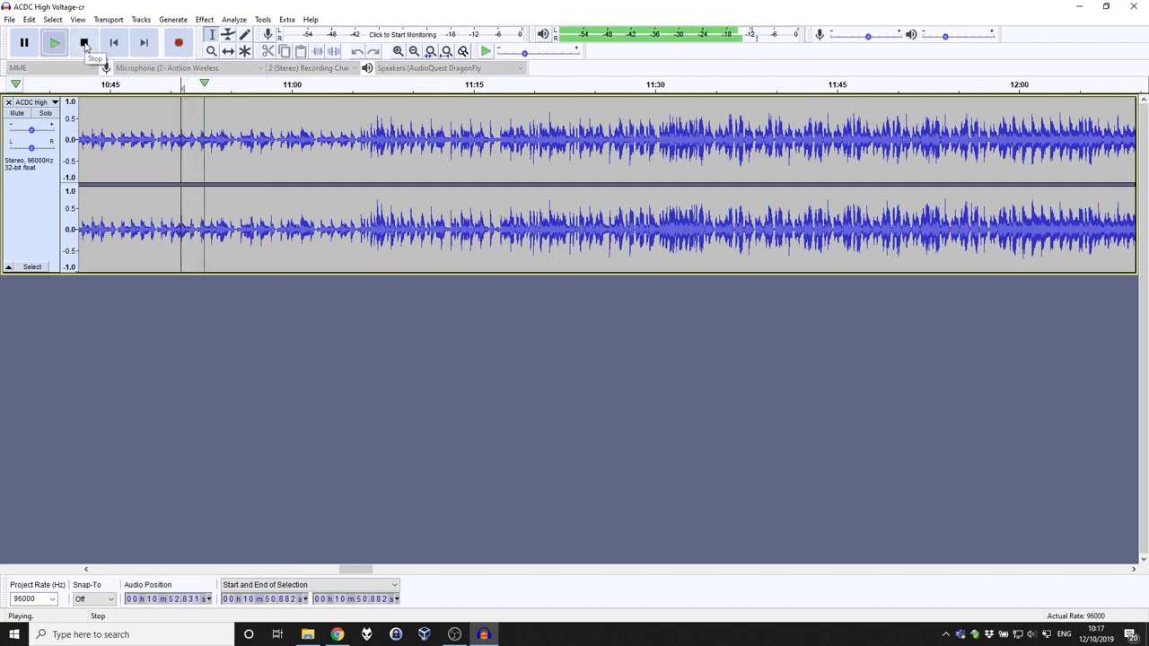
left_click(85, 45)
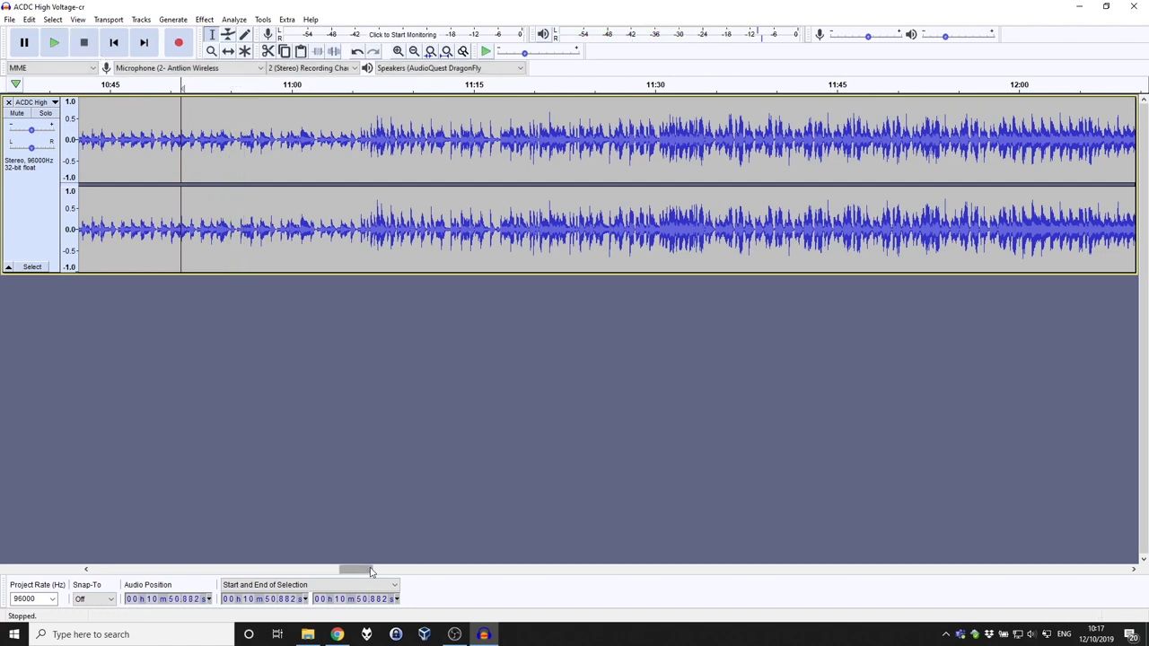
left_click_drag(357, 569, 404, 567)
left_click(215, 148)
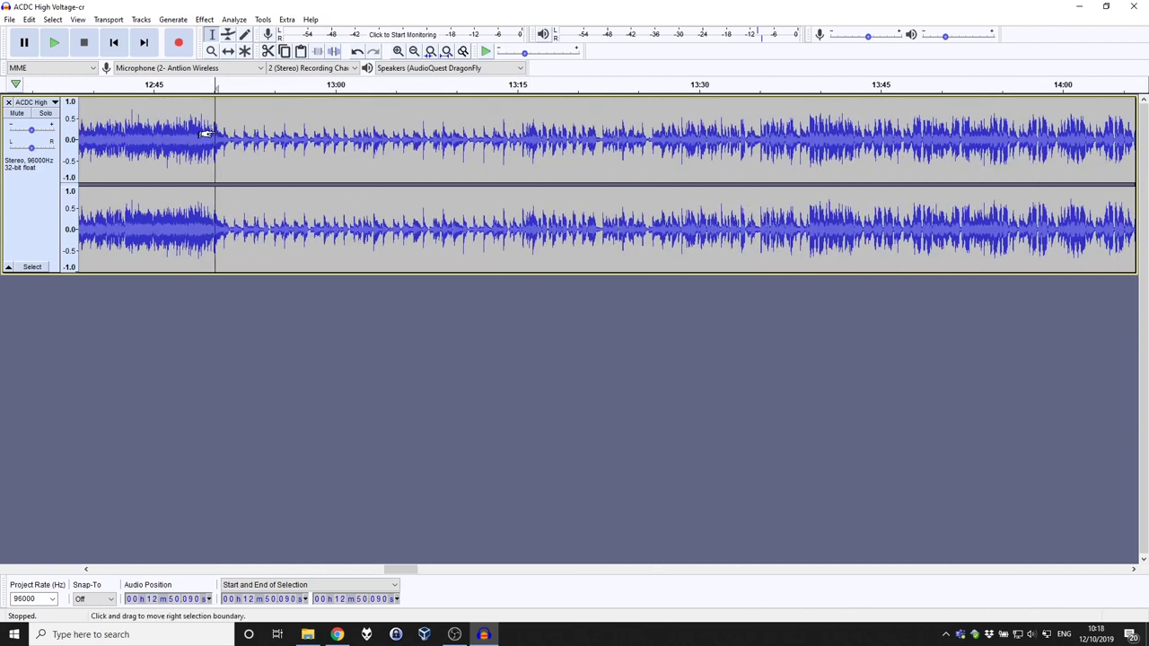
left_click(67, 44)
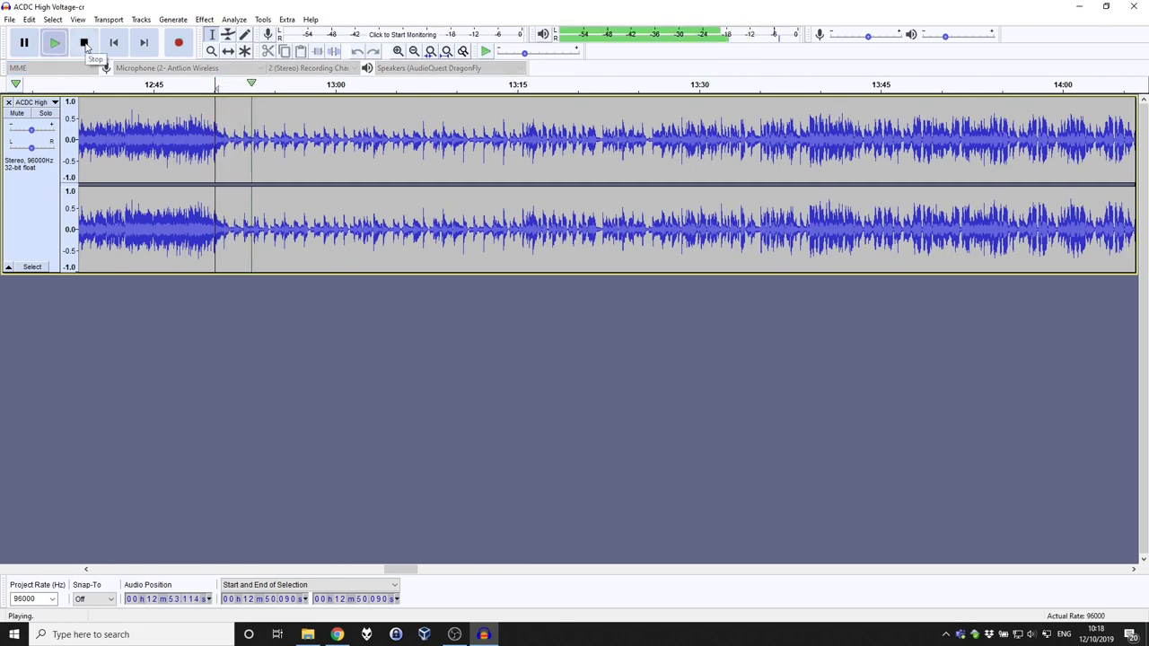
left_click(83, 43)
left_click_drag(391, 568, 85, 571)
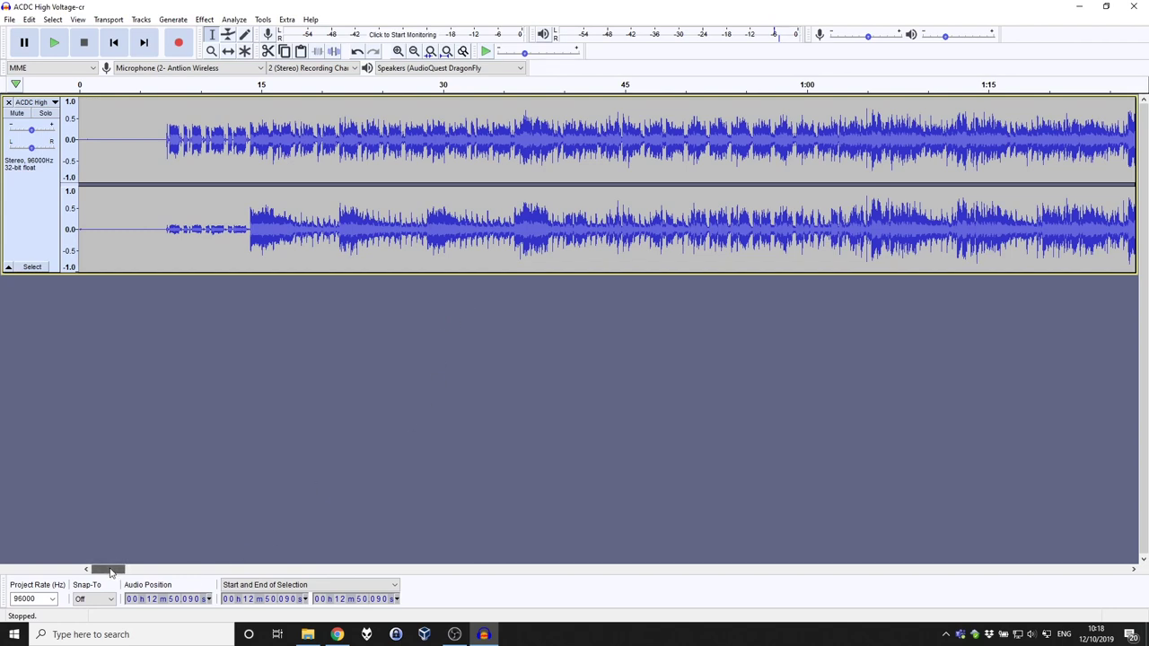
Zoom out twice so about -0:30 to 11:30 of the recording is visible.
left_click_drag(110, 571, 122, 571)
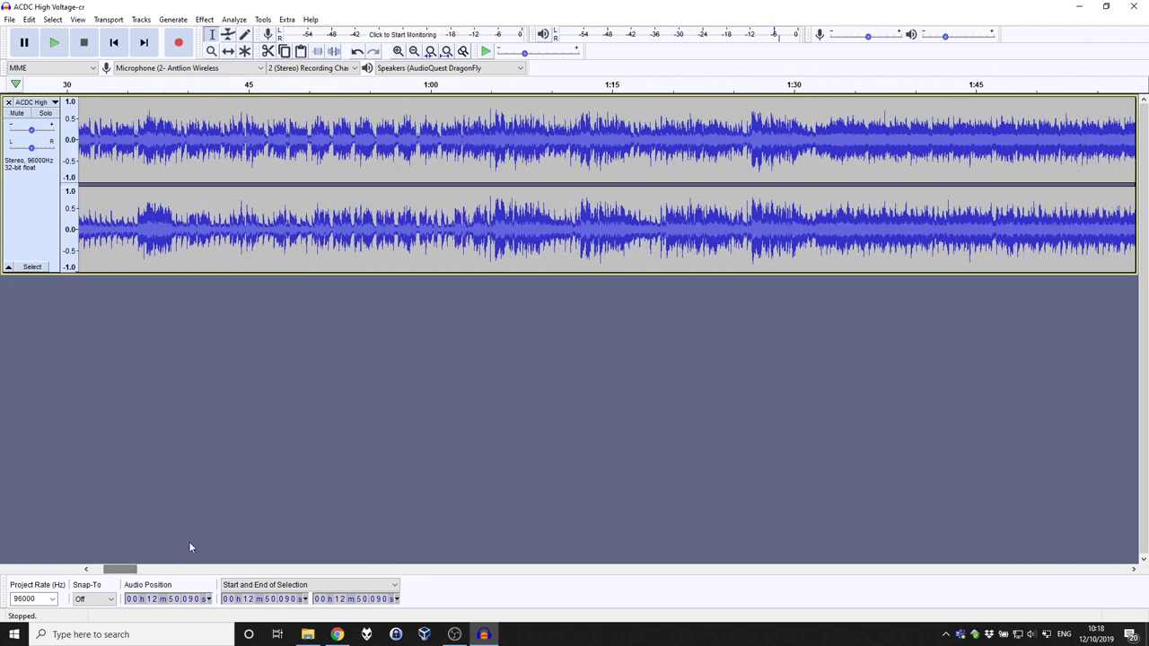
key("ctrl+3")
key("ctrl+3")
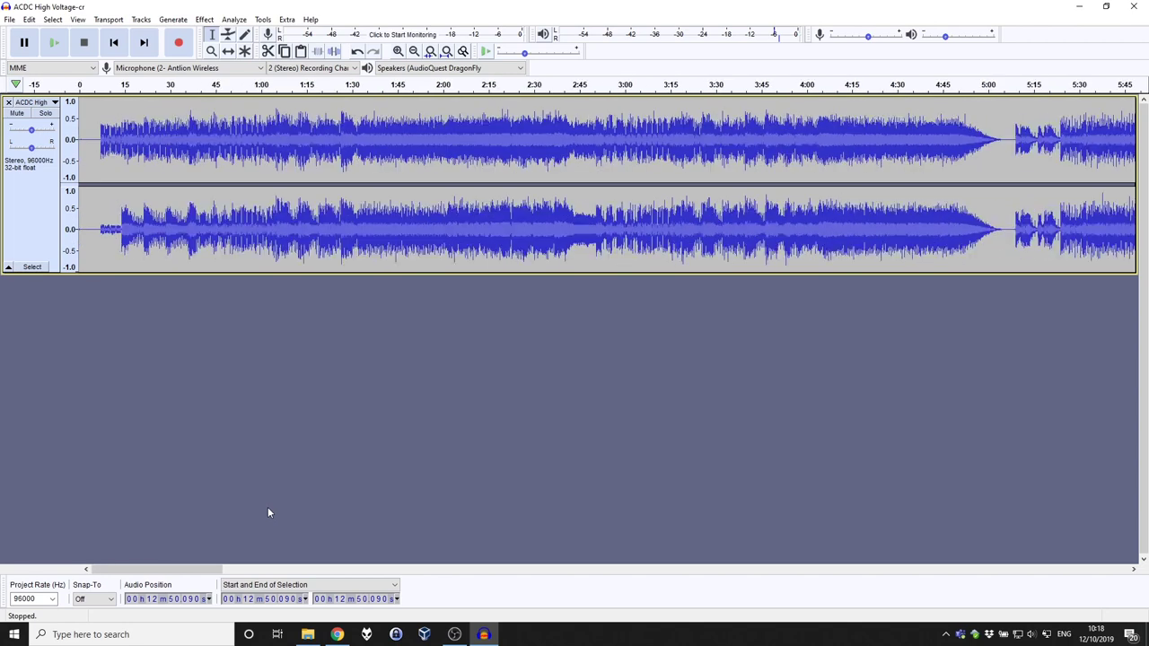
key("ctrl+3")
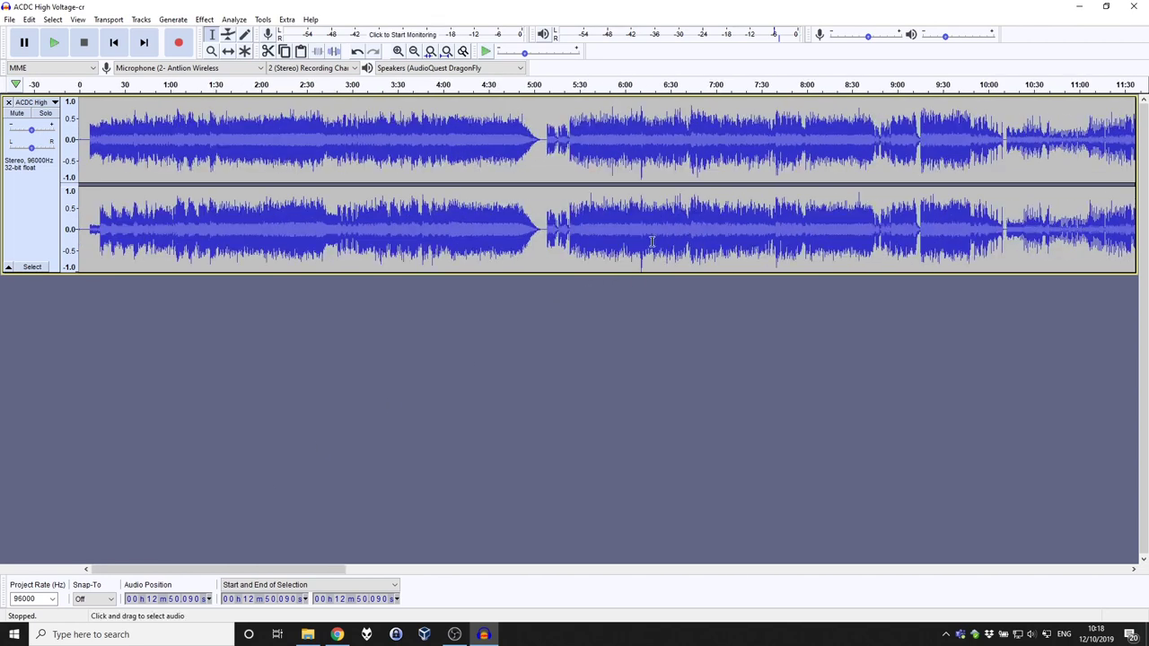
Locate the vinyl click near 6:11, trying selections between 6:10.5 and 6:11.7.
left_click_drag(649, 242, 632, 244)
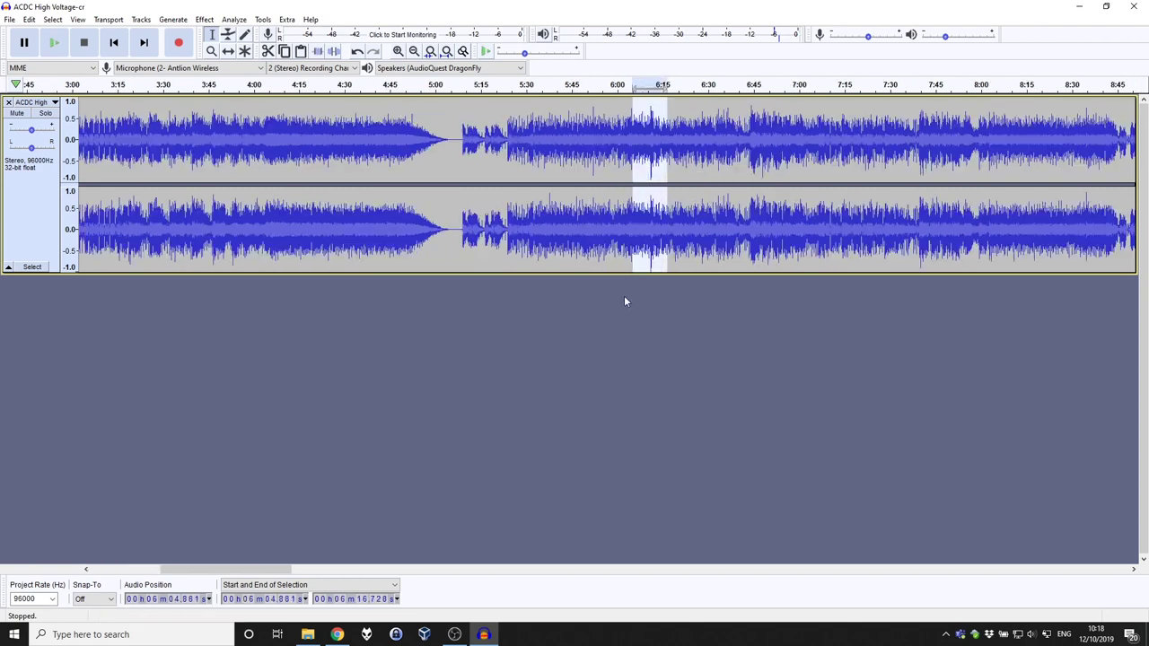
scroll(635, 291, "up", 3, "ctrl")
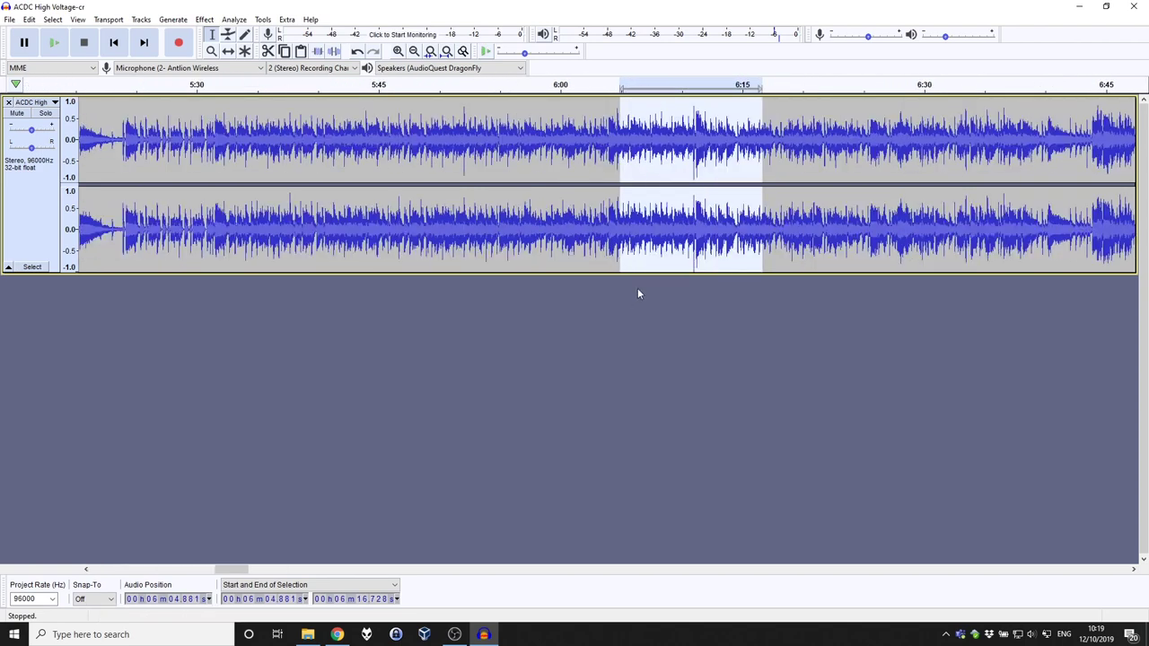
scroll(638, 294, "up", 1, "ctrl")
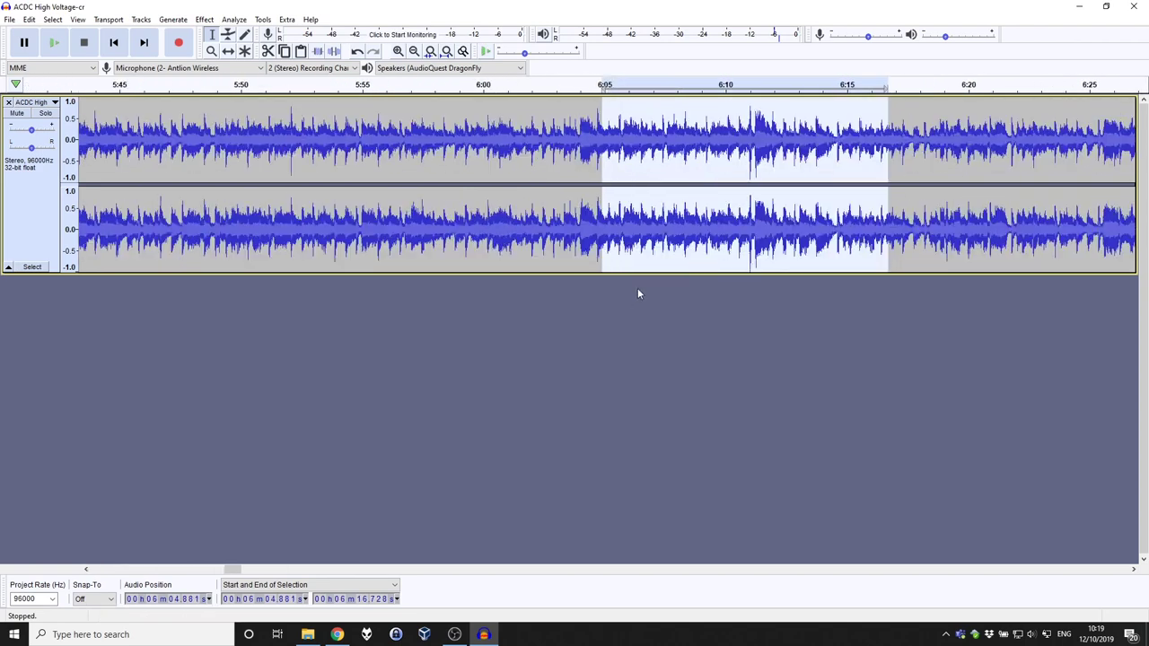
left_click(777, 252)
left_click(740, 262)
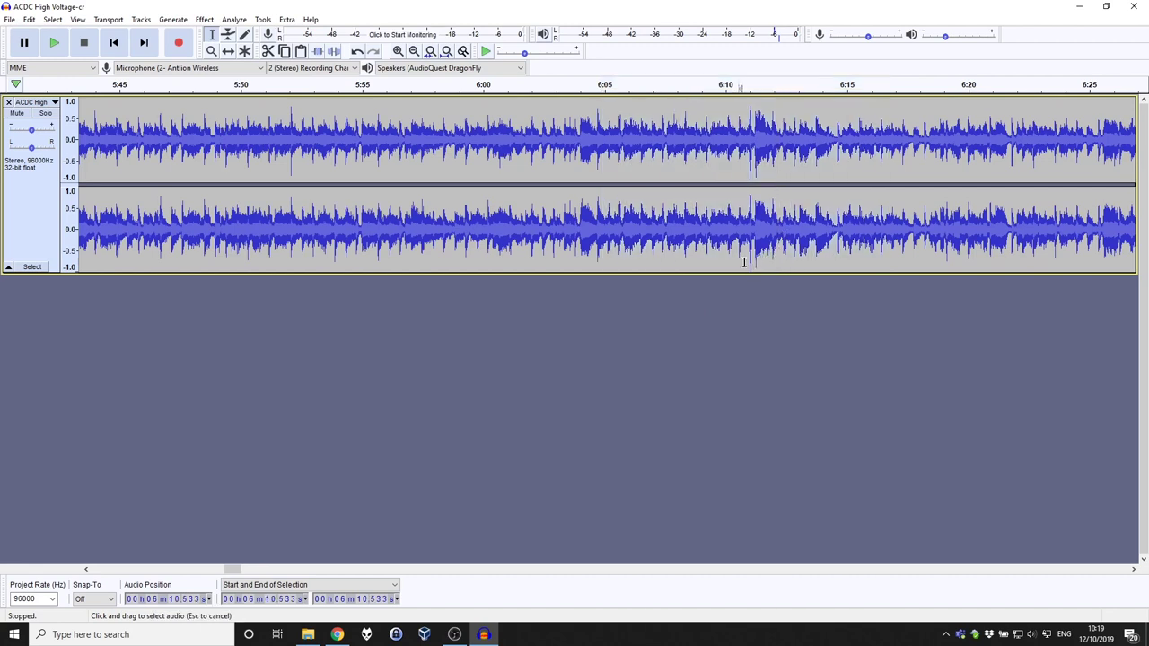
left_click_drag(744, 262, 766, 262)
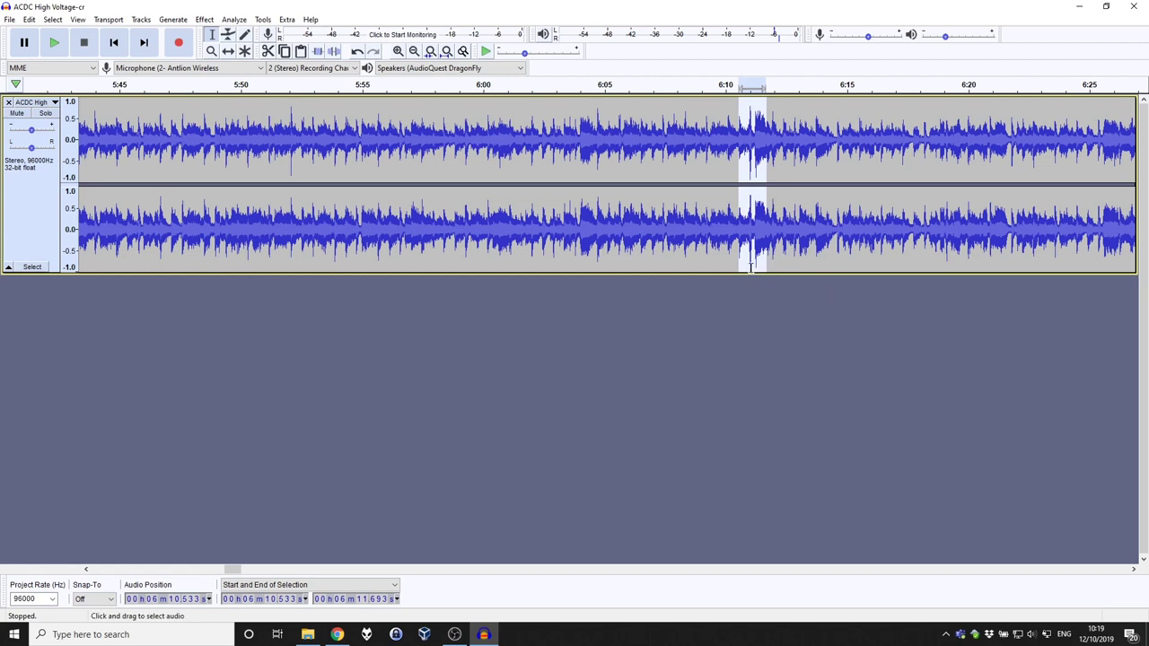
left_click_drag(750, 267, 755, 267)
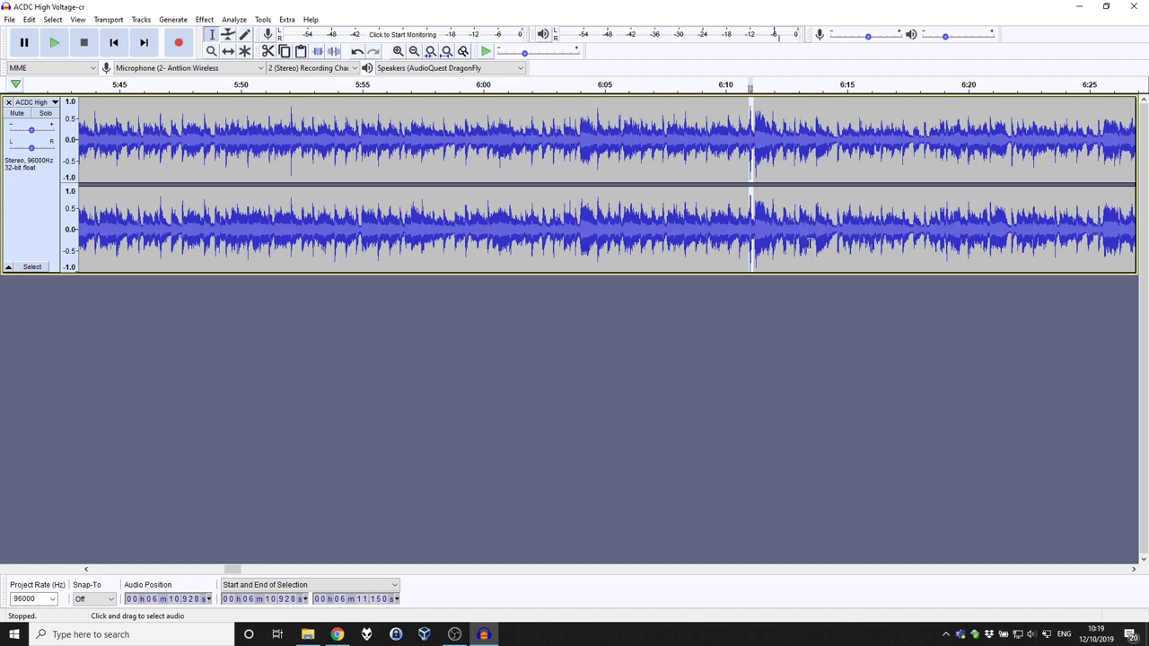
left_click(784, 260)
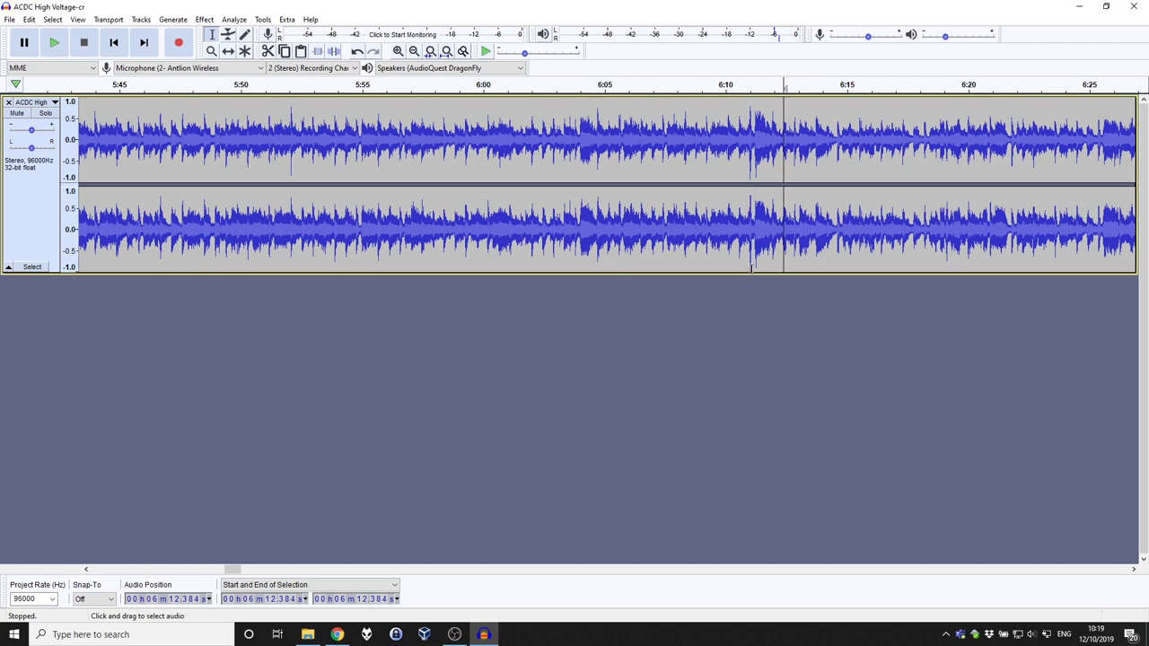
left_click_drag(751, 266, 747, 266)
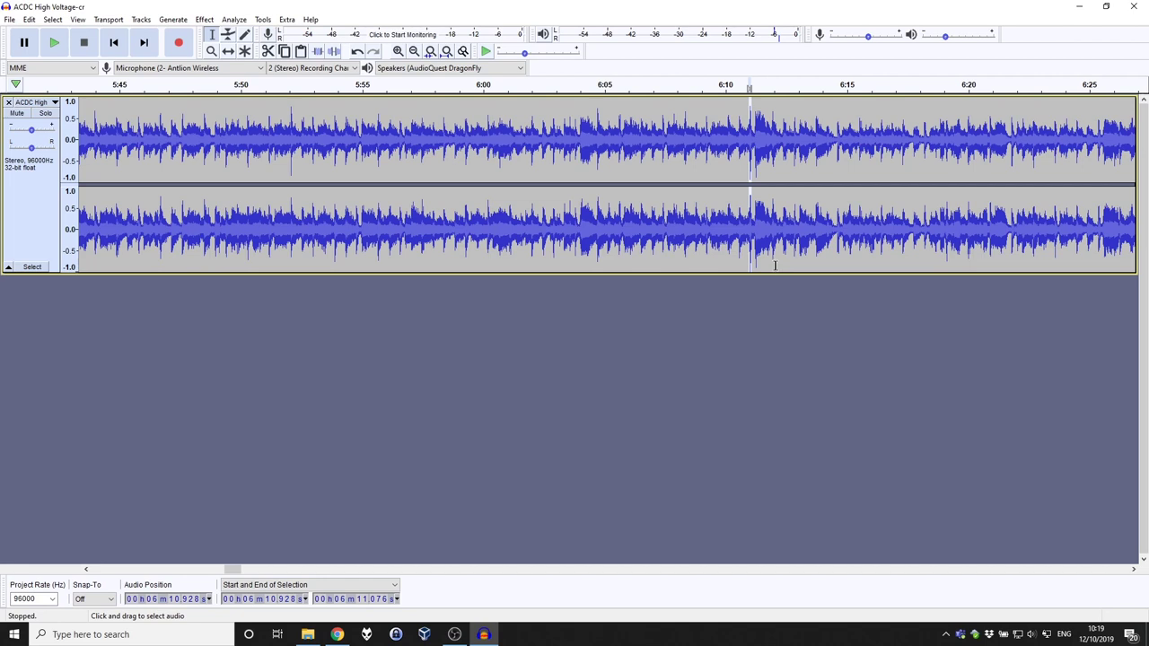
left_click(776, 265)
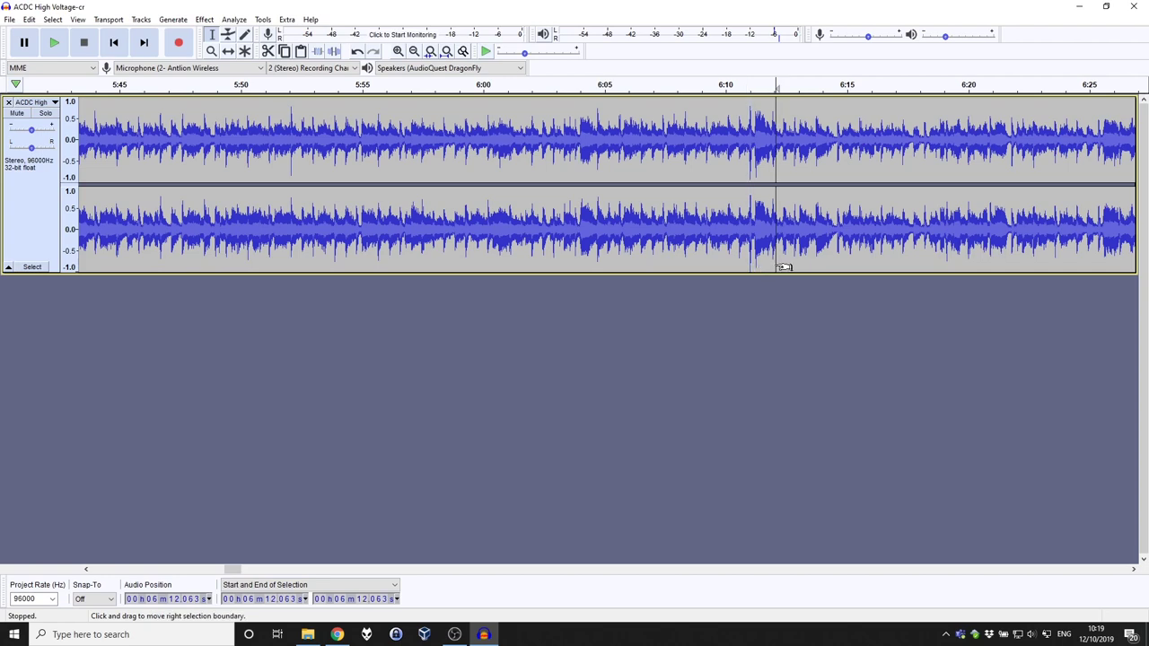
scroll(780, 266, "down", 2)
scroll(779, 270, "down", 2)
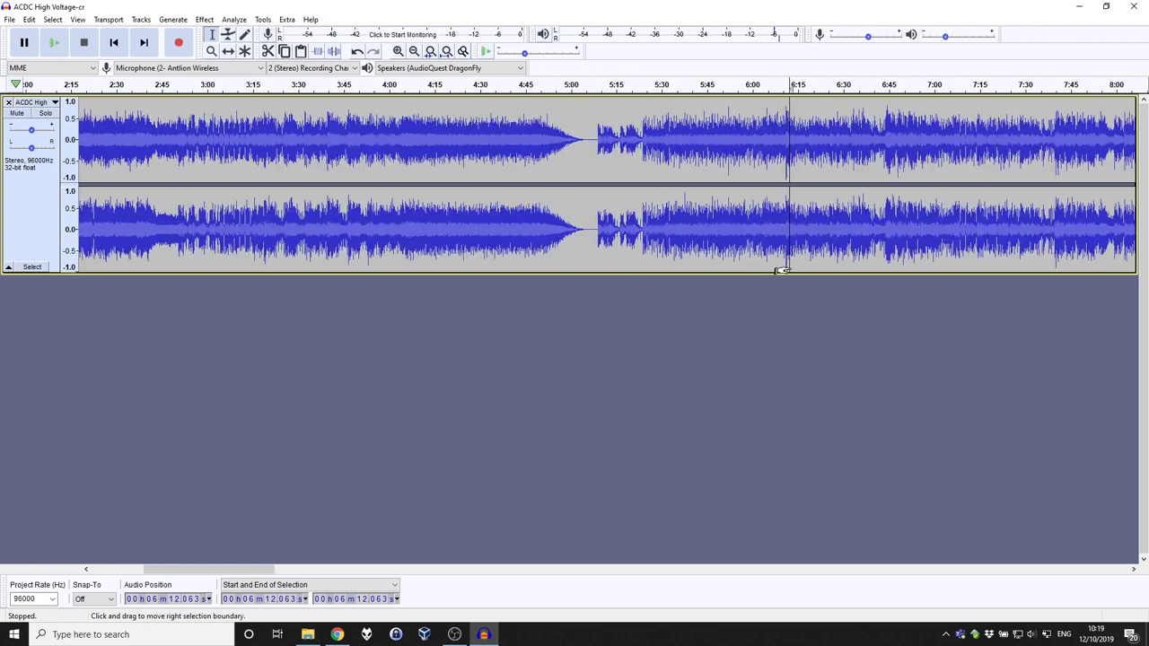
scroll(792, 360, "down", 1)
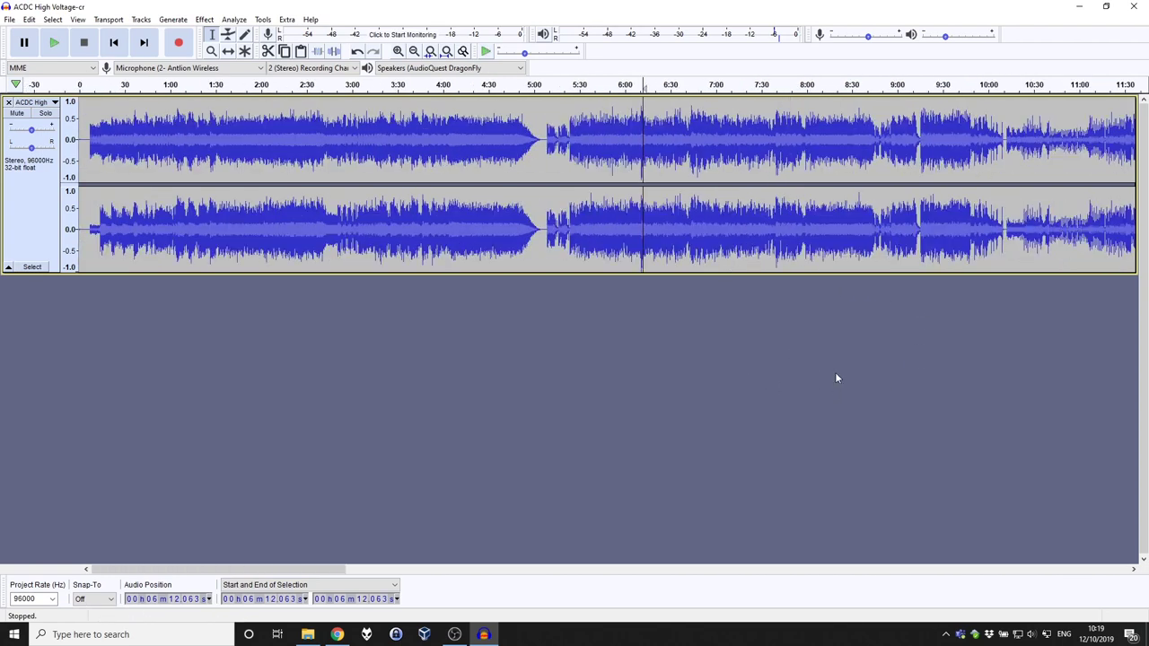
left_click(701, 262)
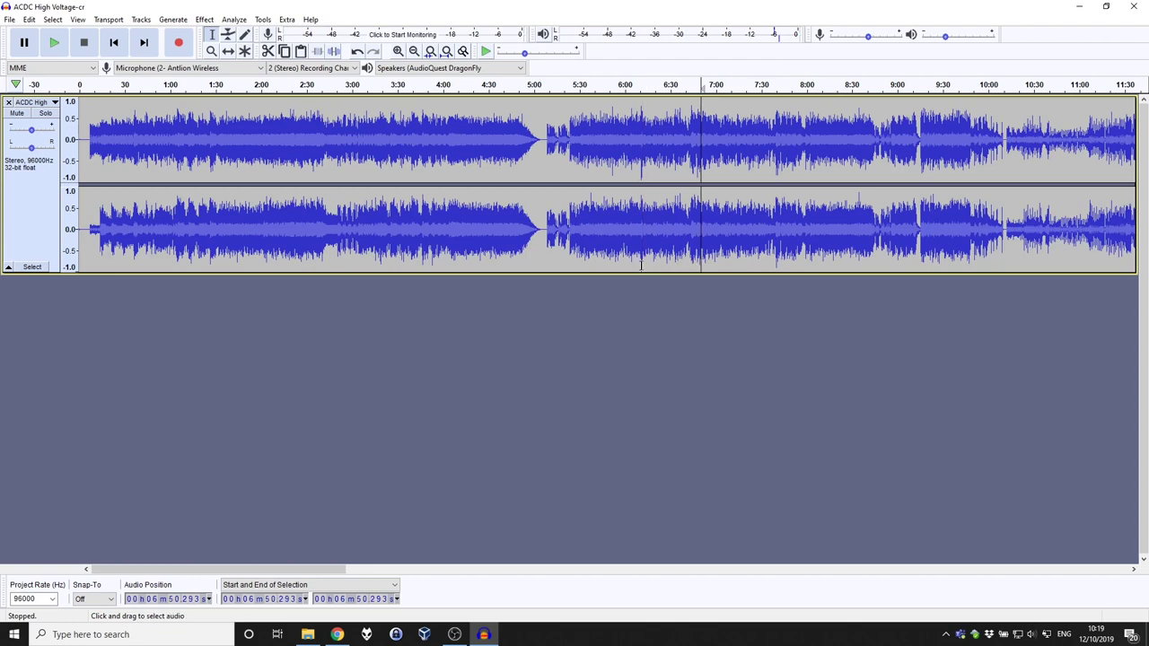
left_click_drag(644, 264, 637, 264)
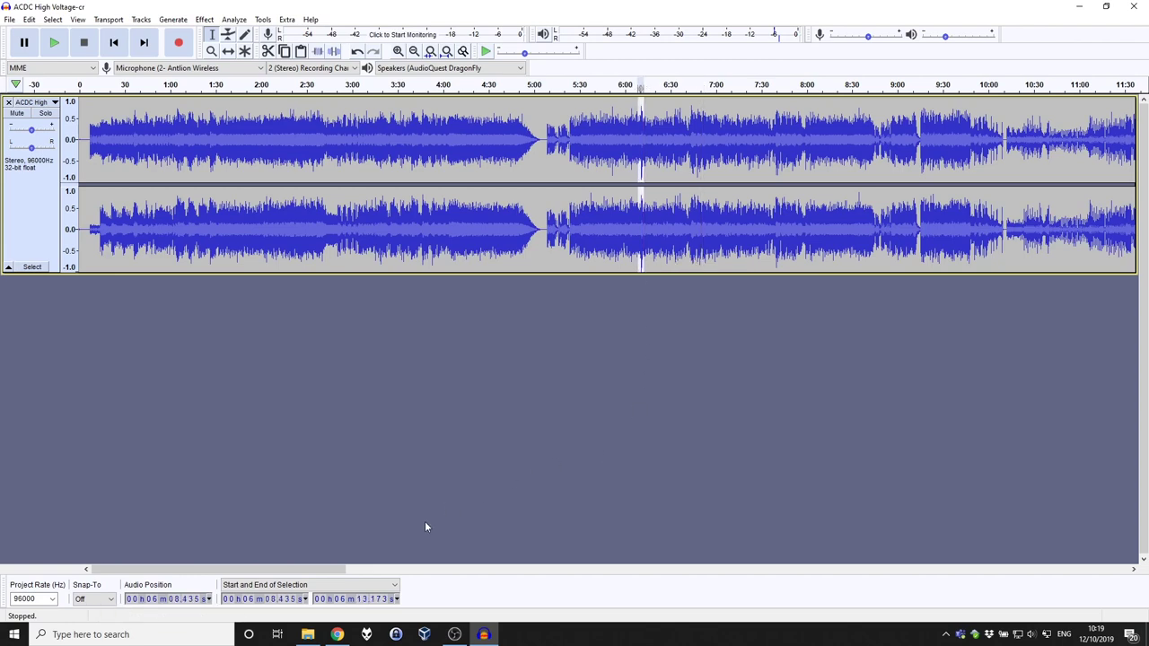
Select 6:07.6–6:13.6, zoom in repeatedly, and select the tiny click spike at 6:11.016.
left_click_drag(328, 571, 343, 523)
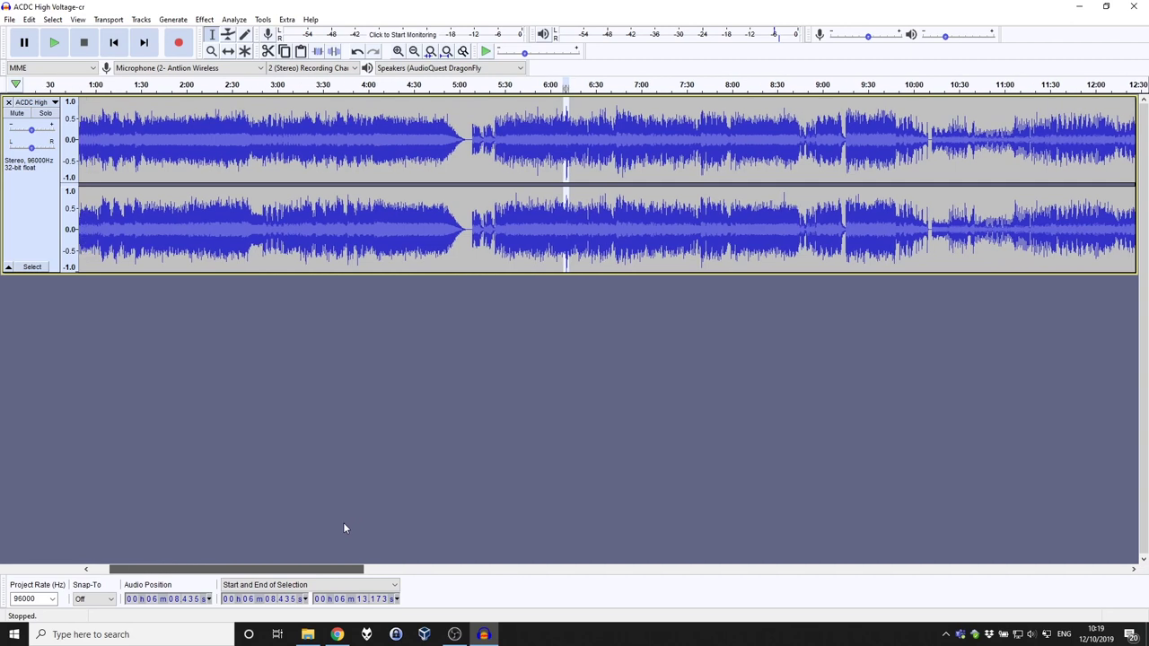
left_click(571, 260)
left_click(564, 259, "shift")
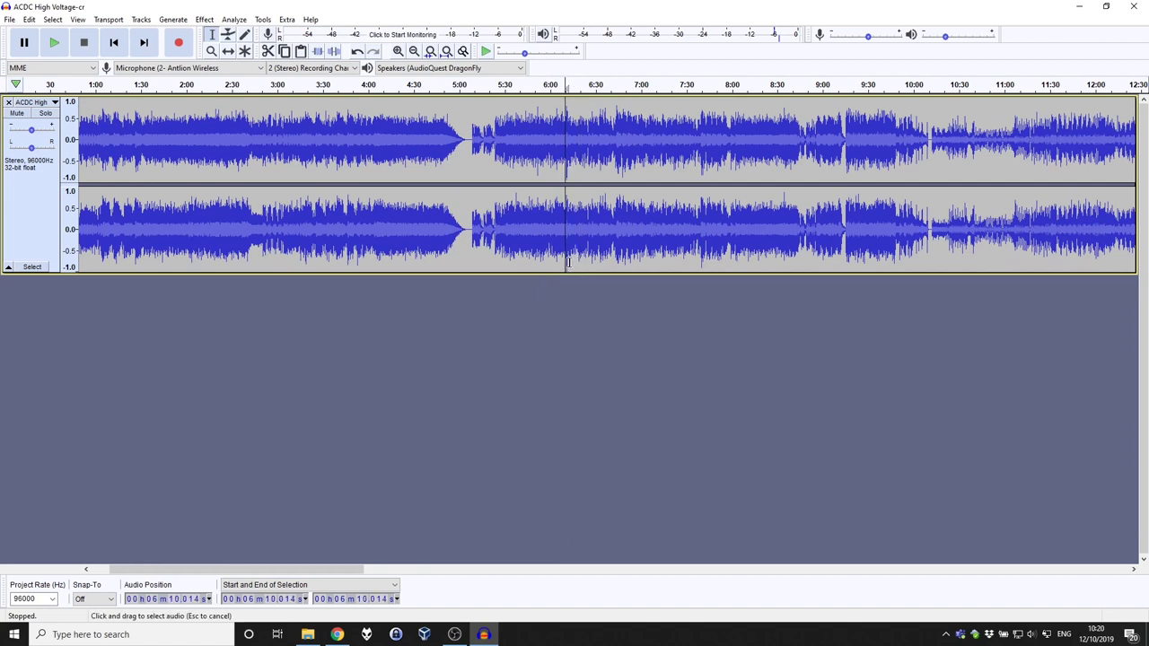
left_click(581, 267)
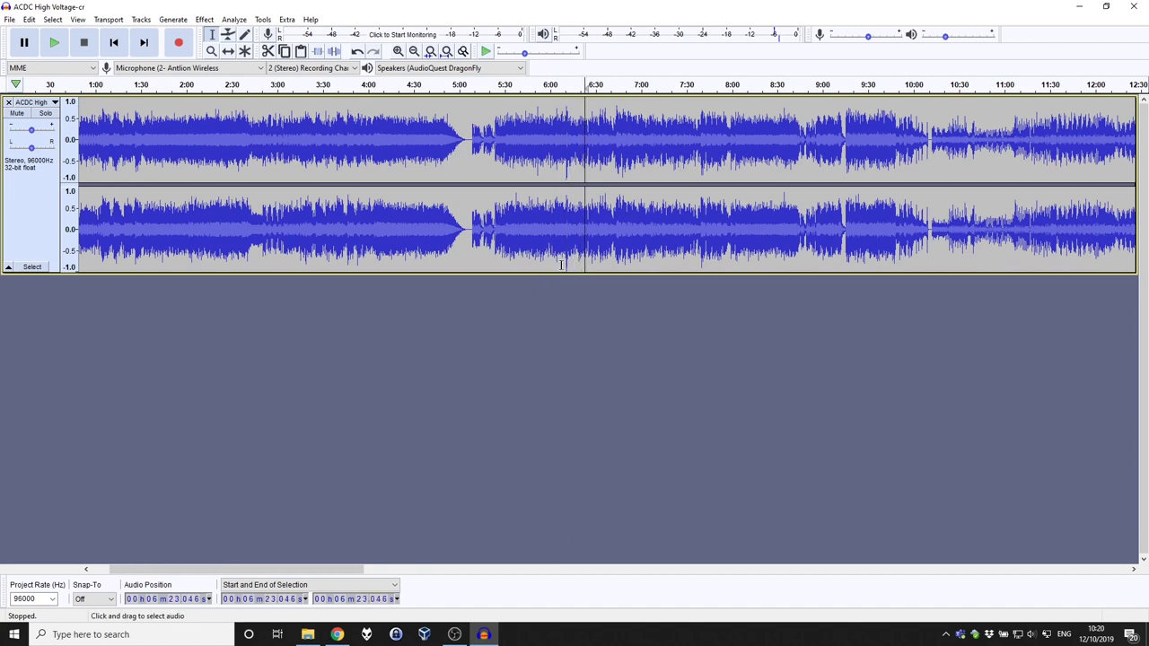
left_click_drag(570, 267, 561, 268)
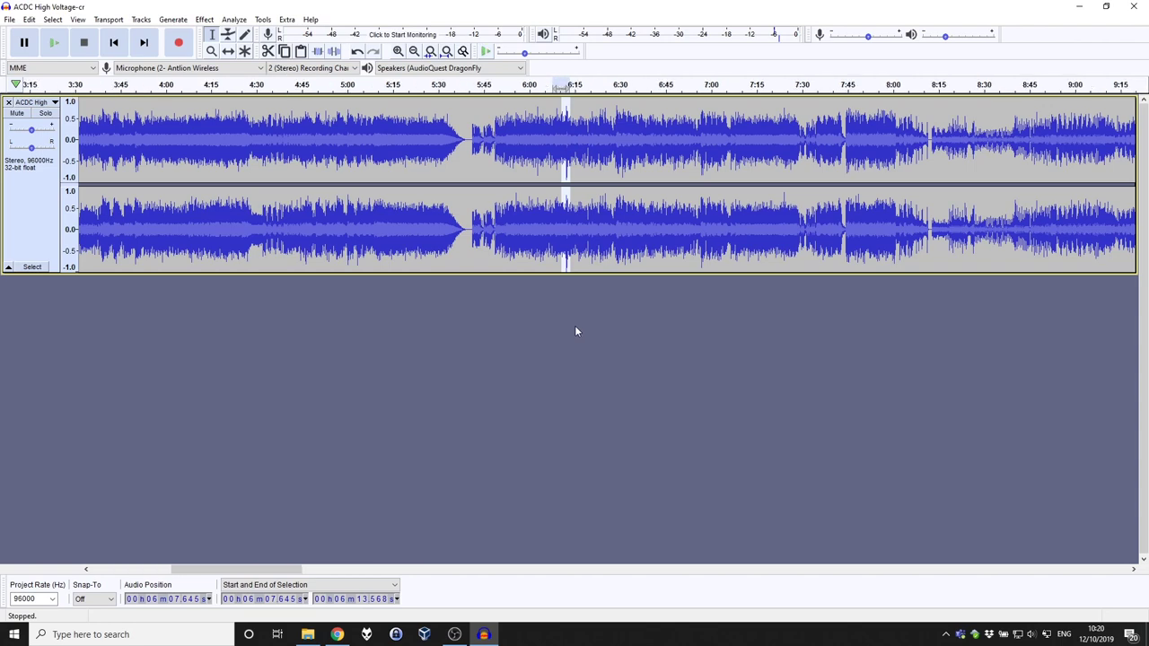
key("ctrl+1")
key("ctrl+1")
key("ctrl+1")
key("ctrl+1")
key("ctrl+1")
key("ctrl+1")
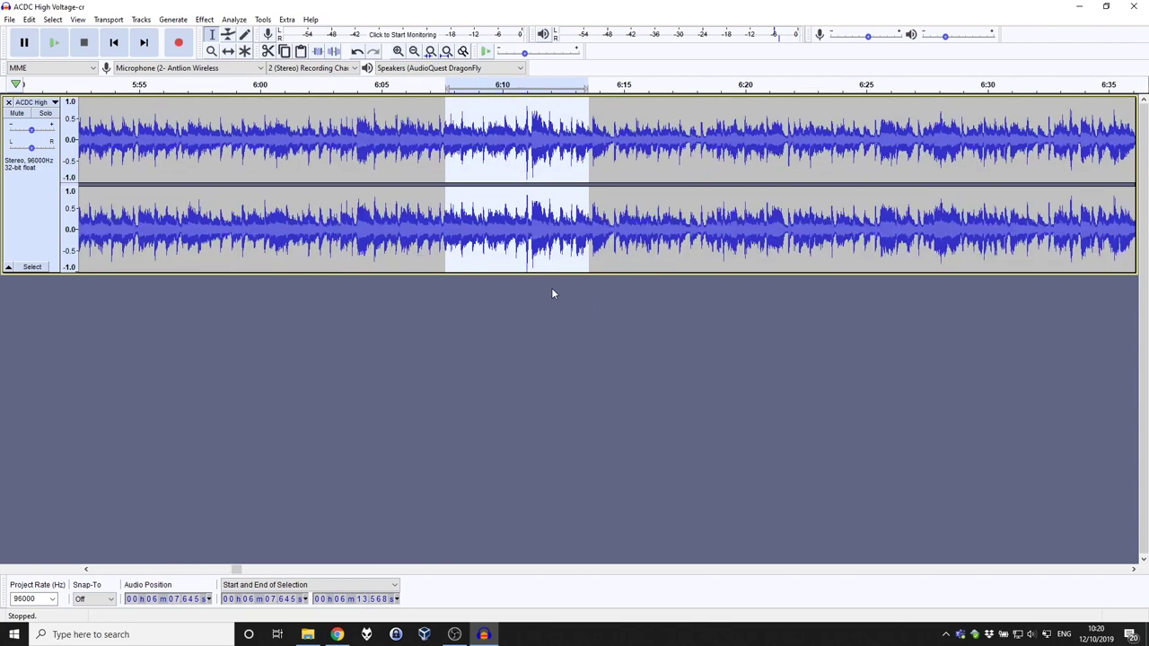
left_click(512, 243)
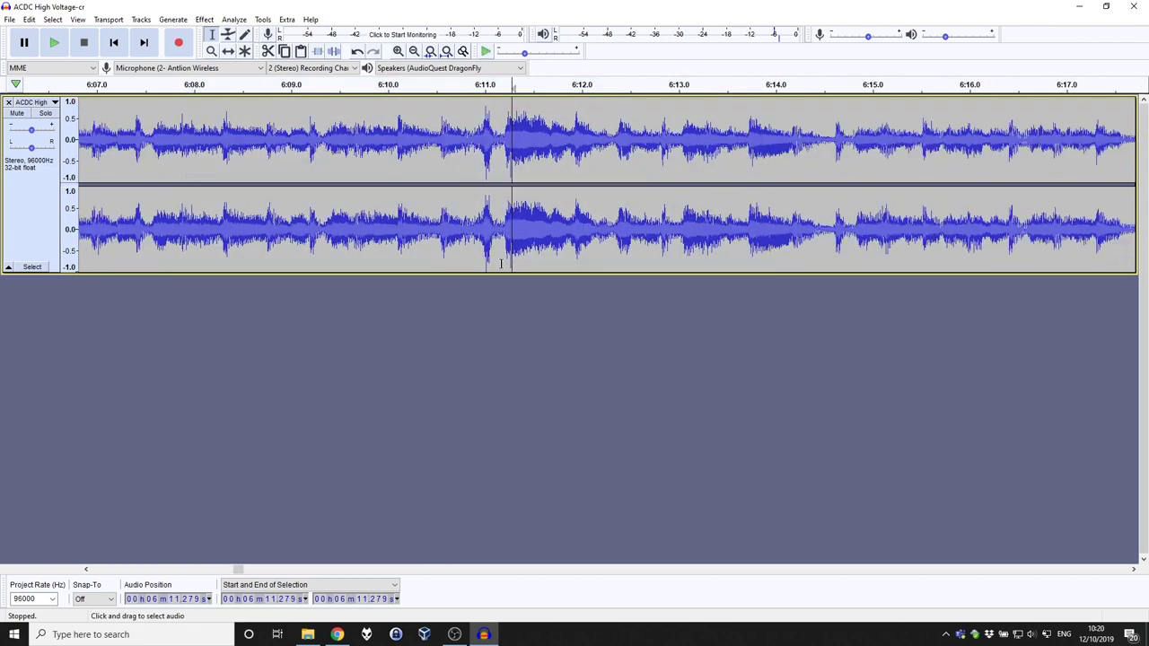
key("ctrl+1")
key("ctrl+1")
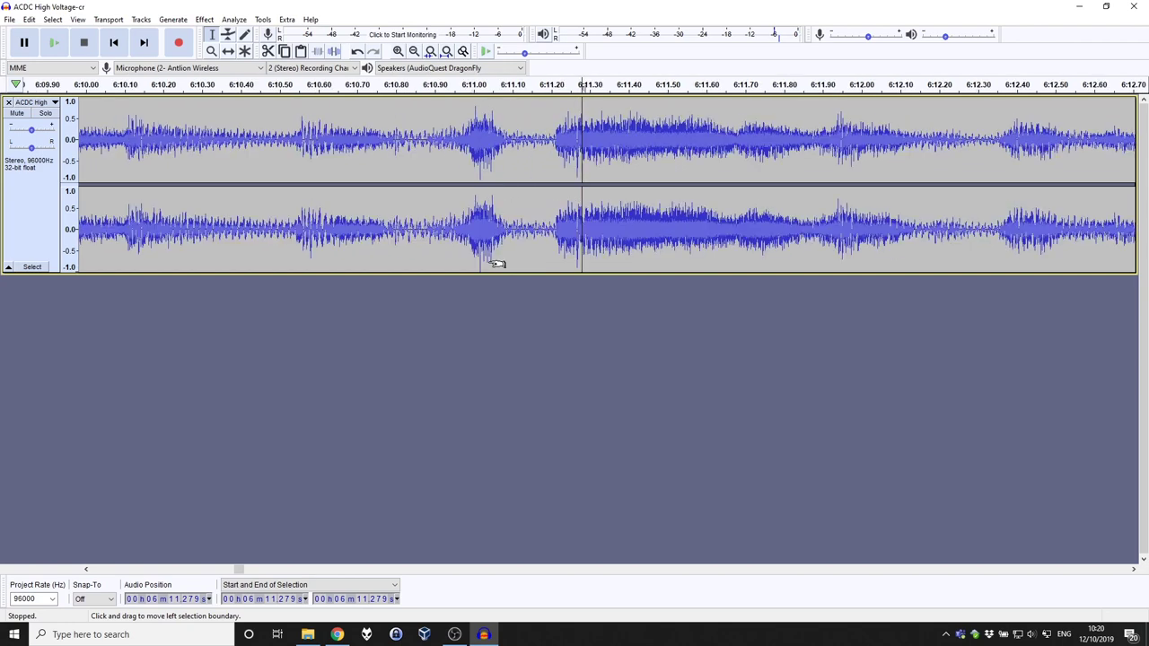
key("ctrl+1")
key("ctrl+1")
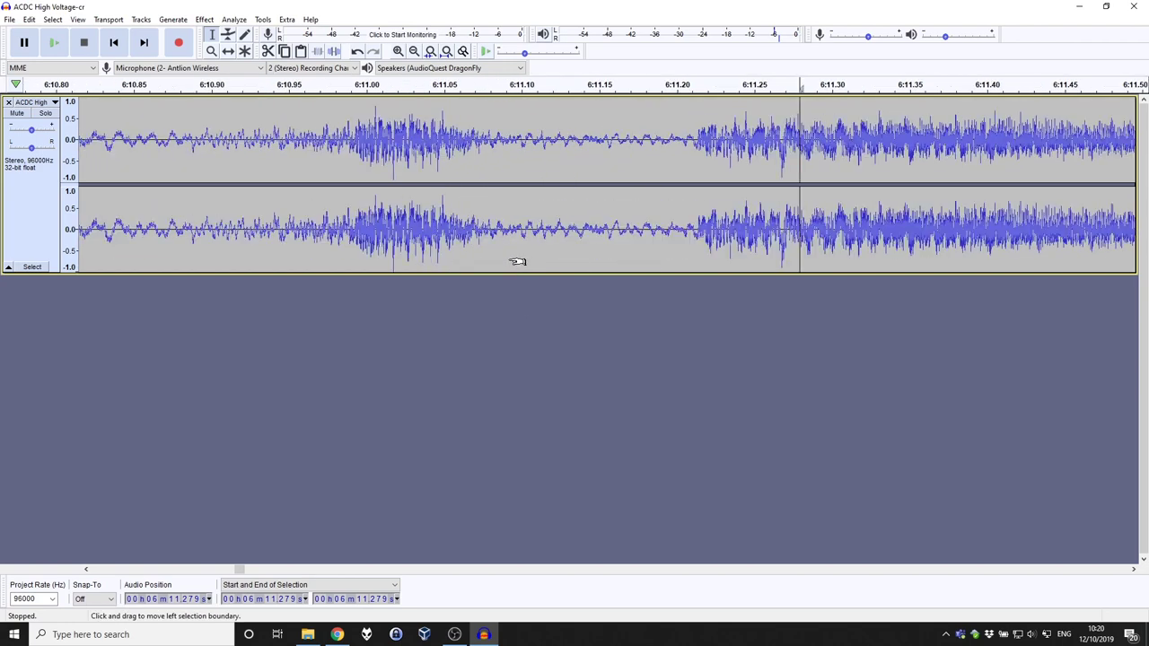
key("ctrl+1")
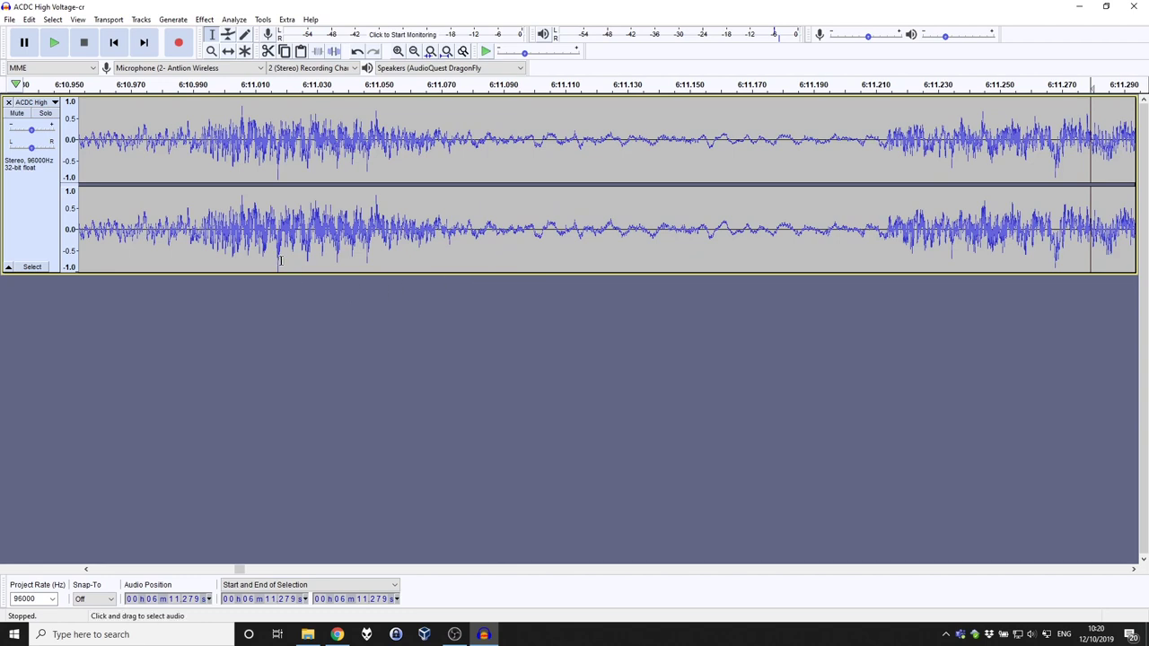
left_click_drag(281, 260, 274, 260)
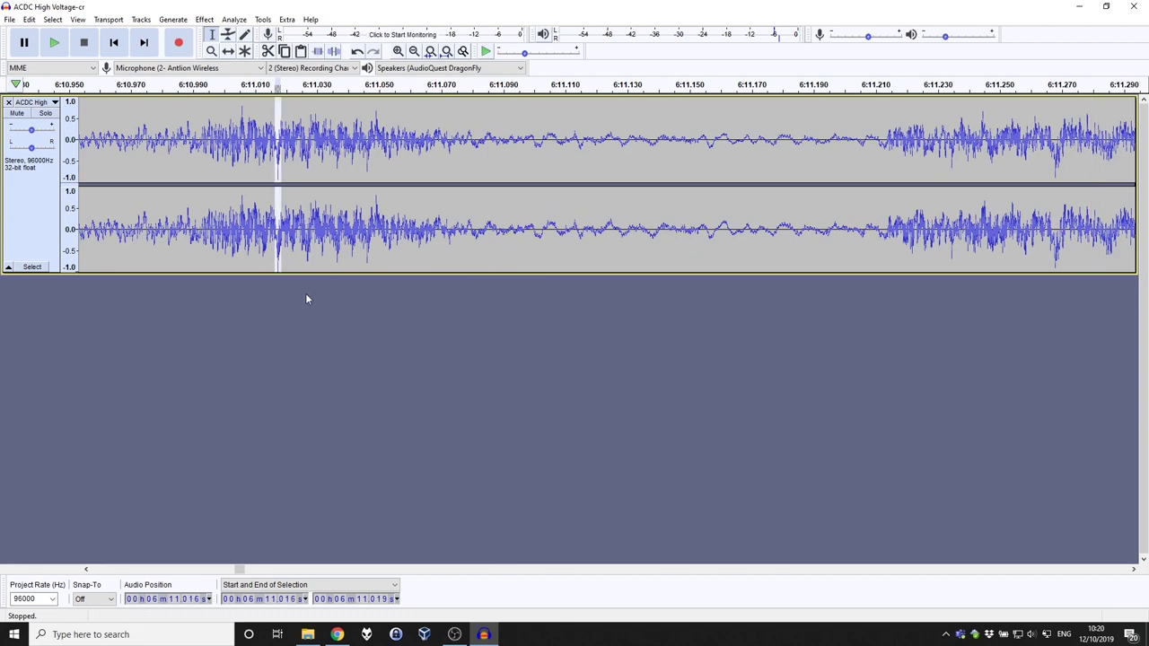
Amplify the selected click spike at 6:11.016 by -4.3 dB.
left_click(204, 20)
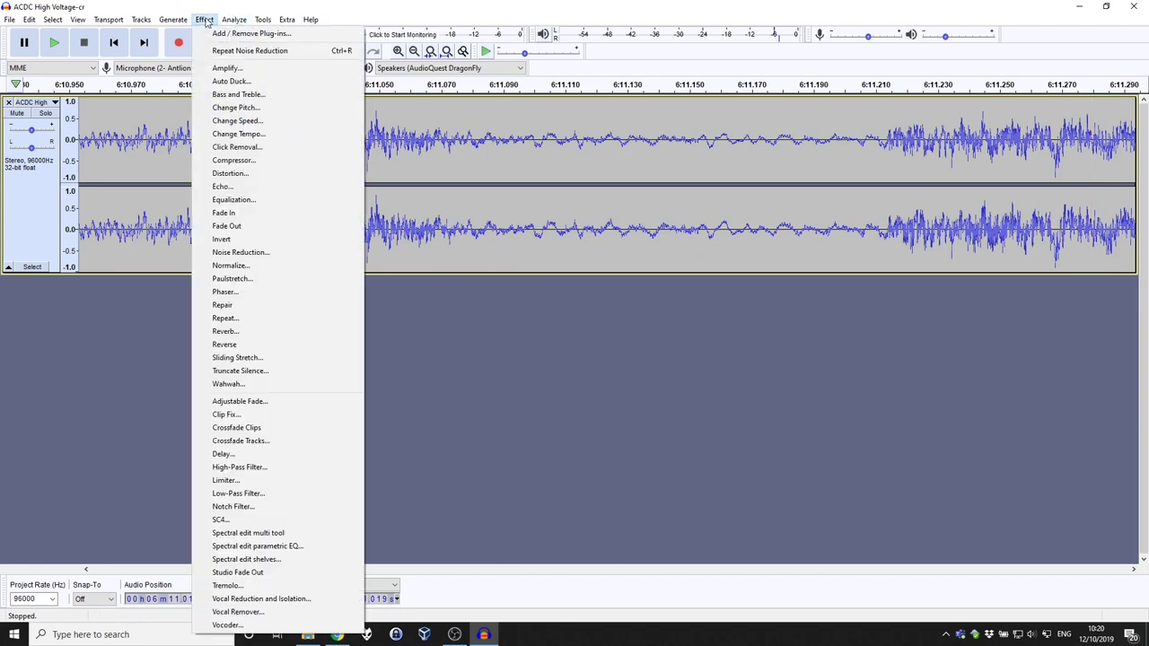
left_click(221, 68)
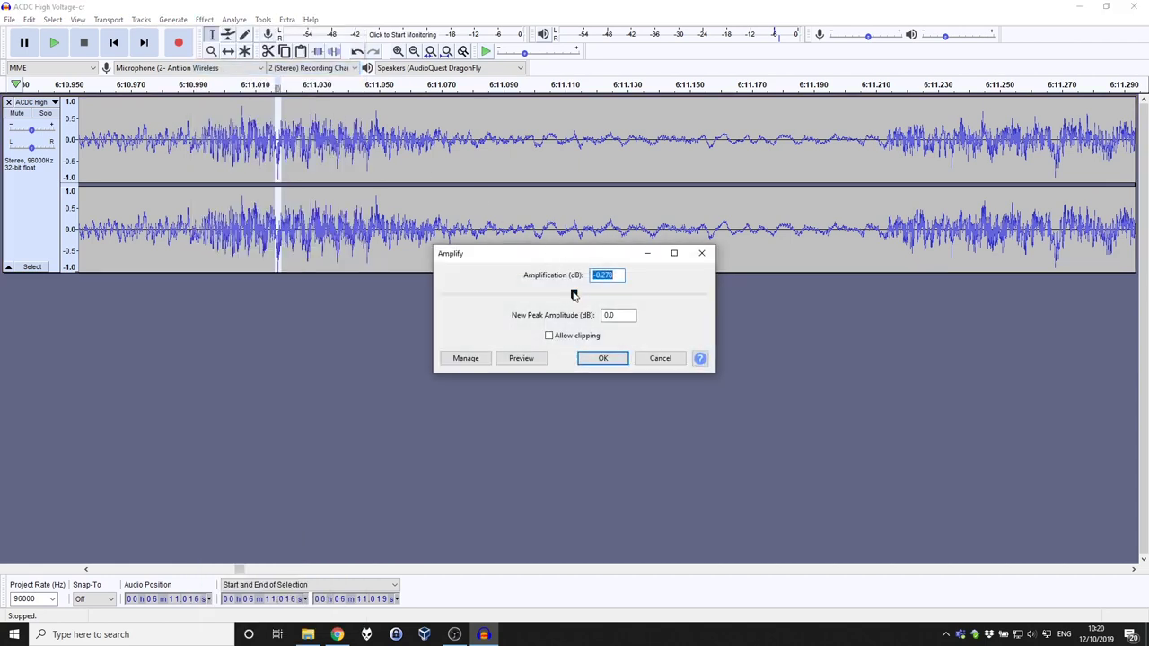
left_click_drag(576, 296, 562, 296)
left_click(607, 358)
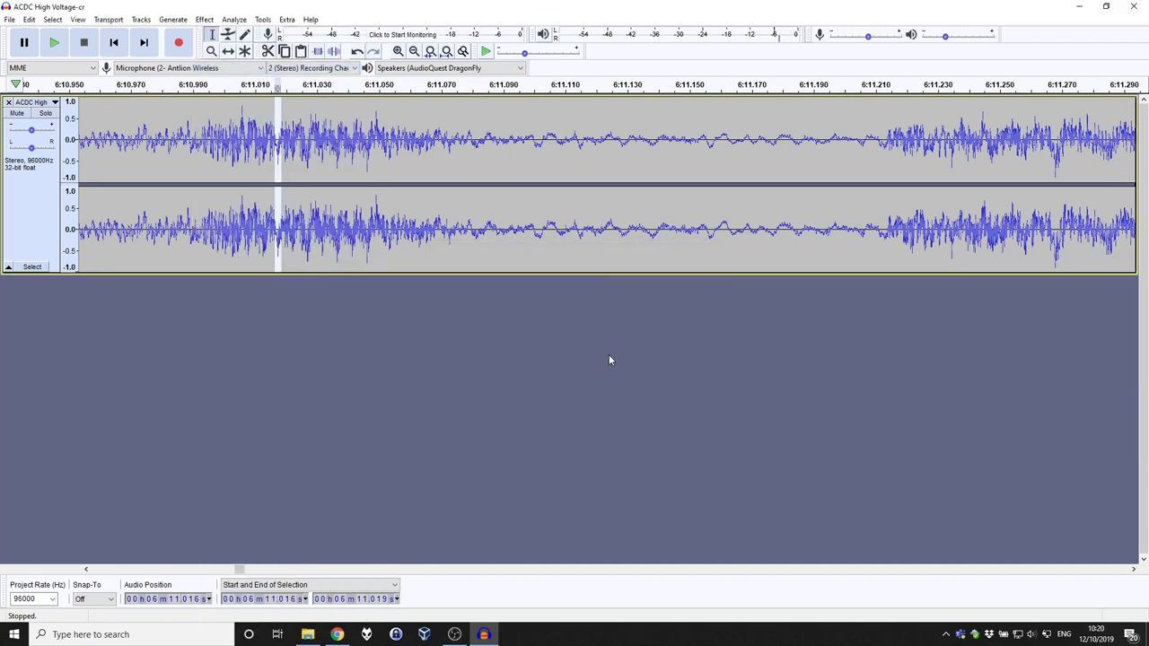
Select the second spike at 6:11.267 and amplify it by -2.4 dB.
left_click(1060, 256)
left_click_drag(1058, 256, 1052, 260)
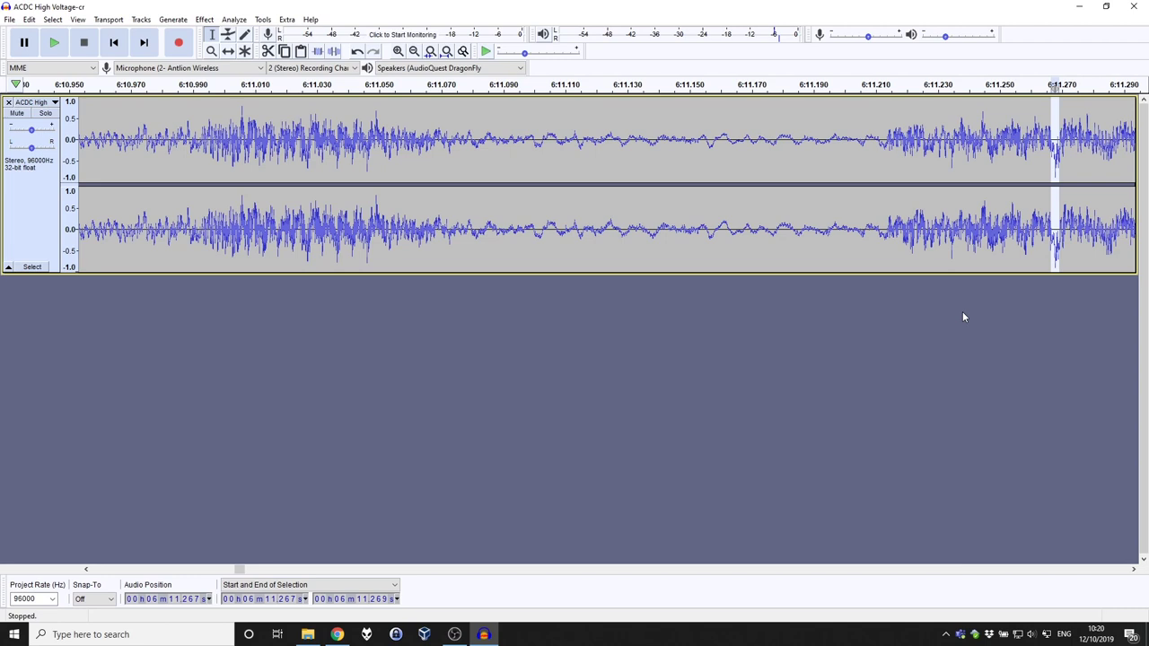
left_click(203, 18)
left_click(226, 67)
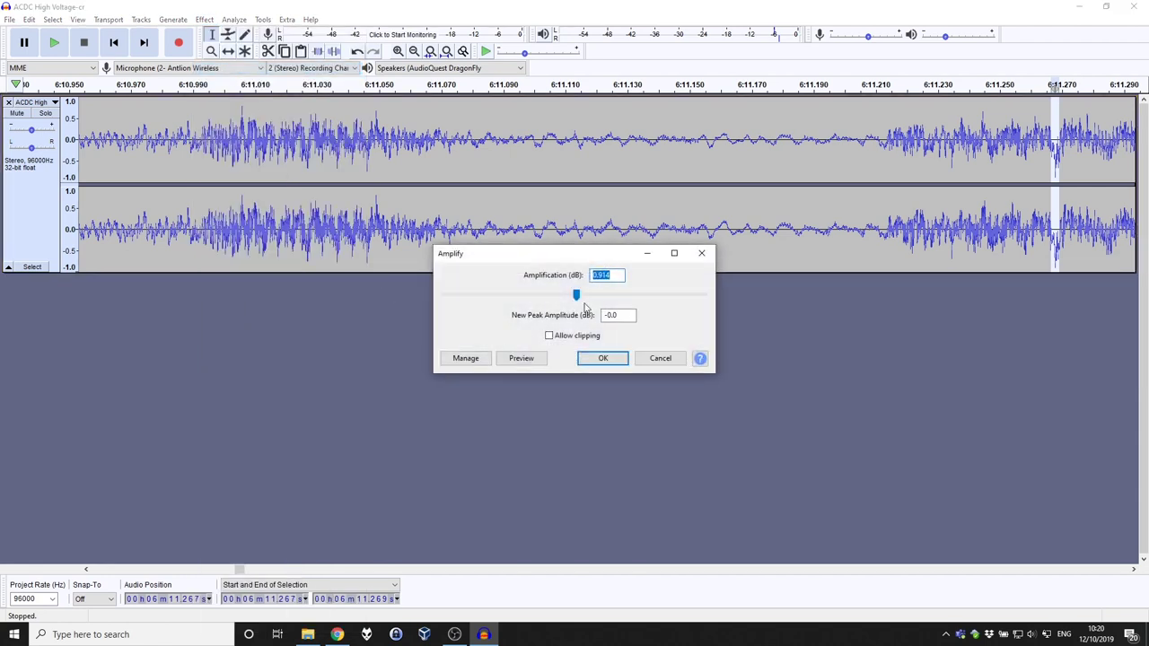
left_click_drag(577, 298, 569, 303)
left_click(602, 358)
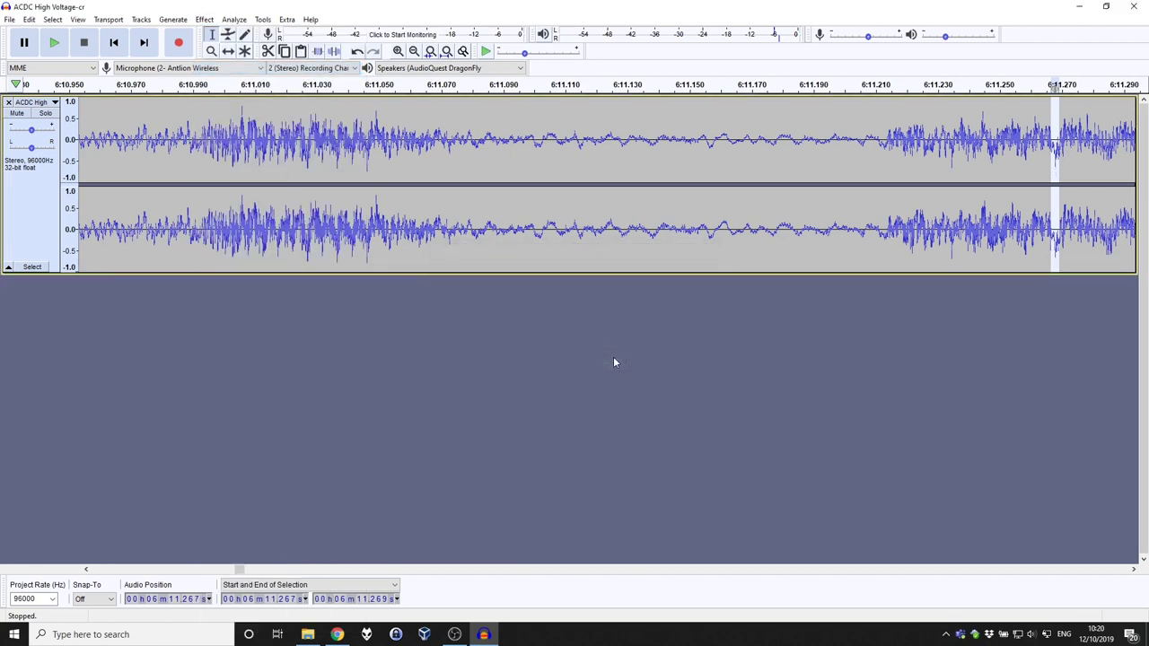
left_click(841, 218)
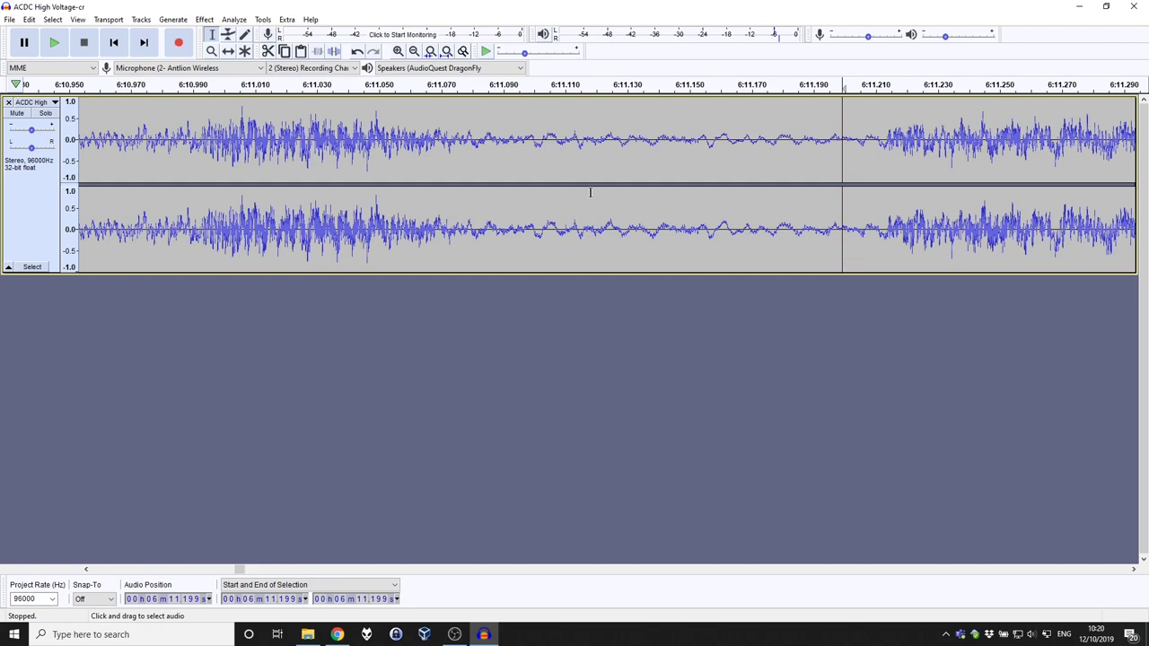
Zoom out to show the recording through its 44:27.894 end and select all audio.
scroll(747, 222, "down", 6)
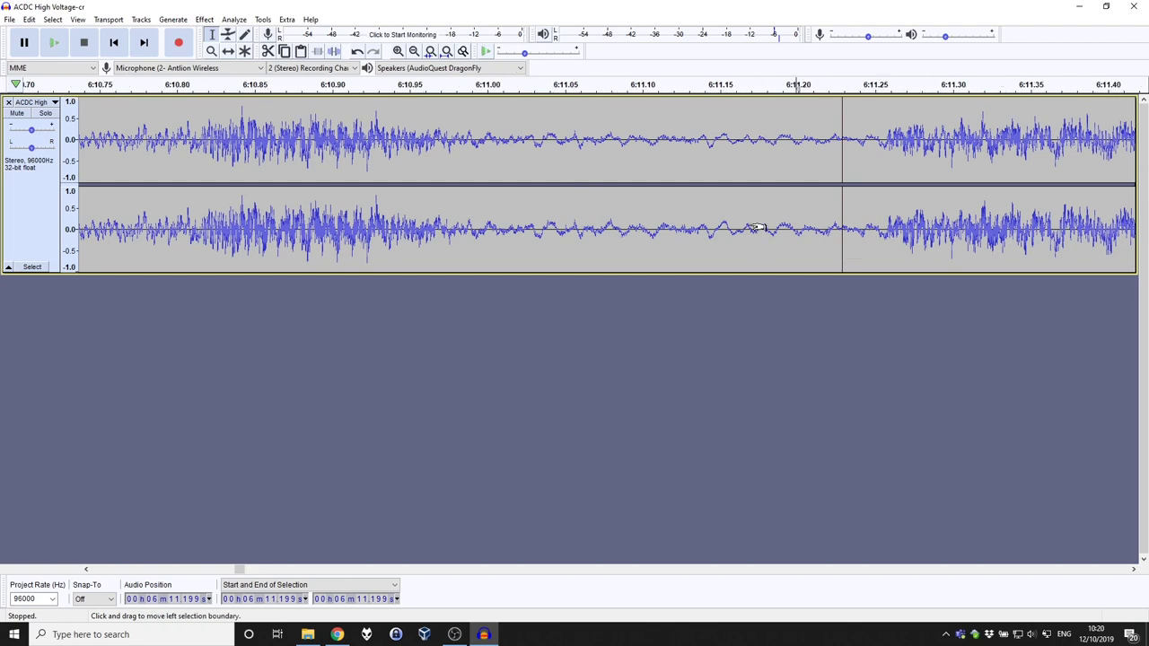
scroll(746, 222, "down", 4)
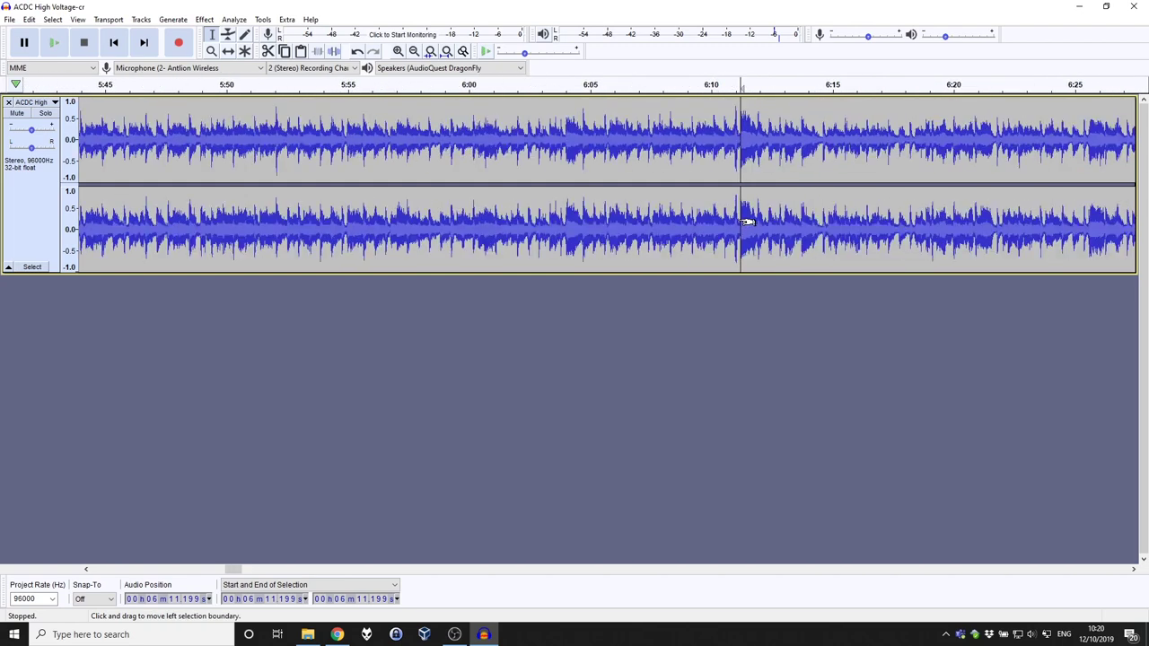
left_click(603, 162)
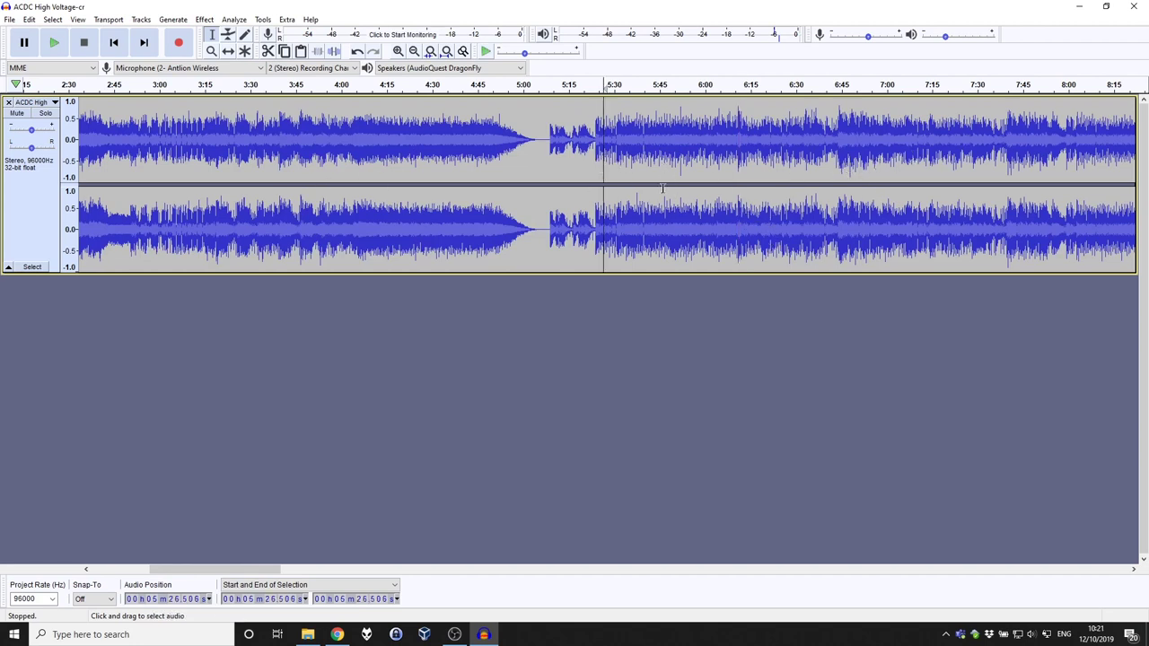
scroll(482, 235, "down", 1)
scroll(482, 235, "down", 1)
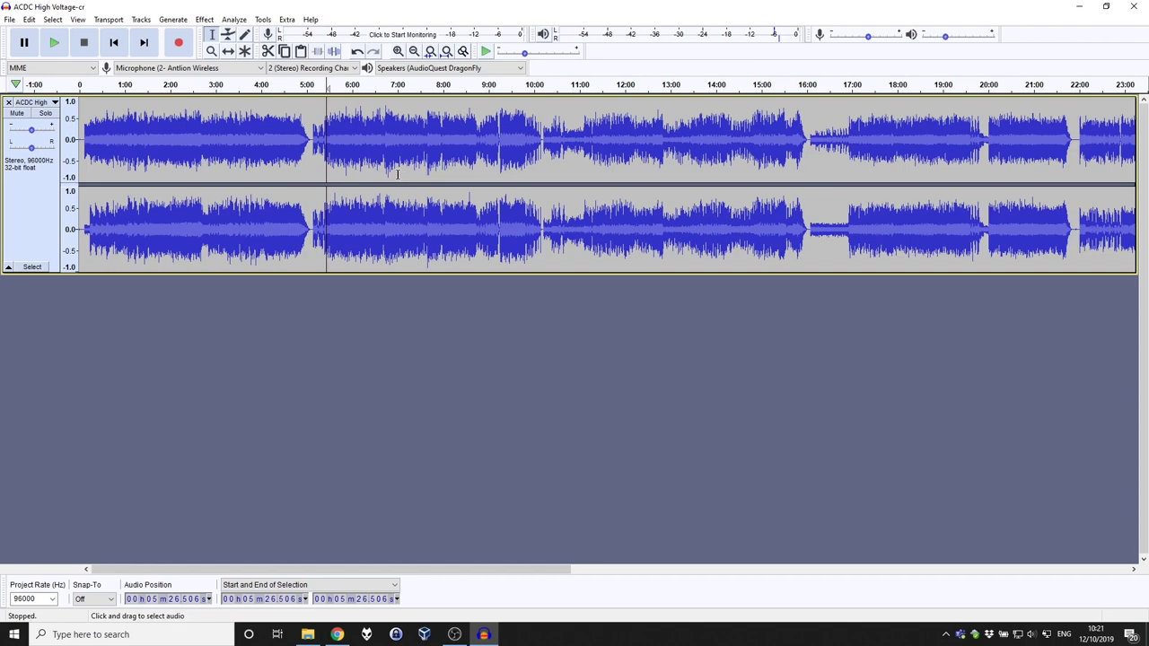
scroll(391, 176, "down", 1)
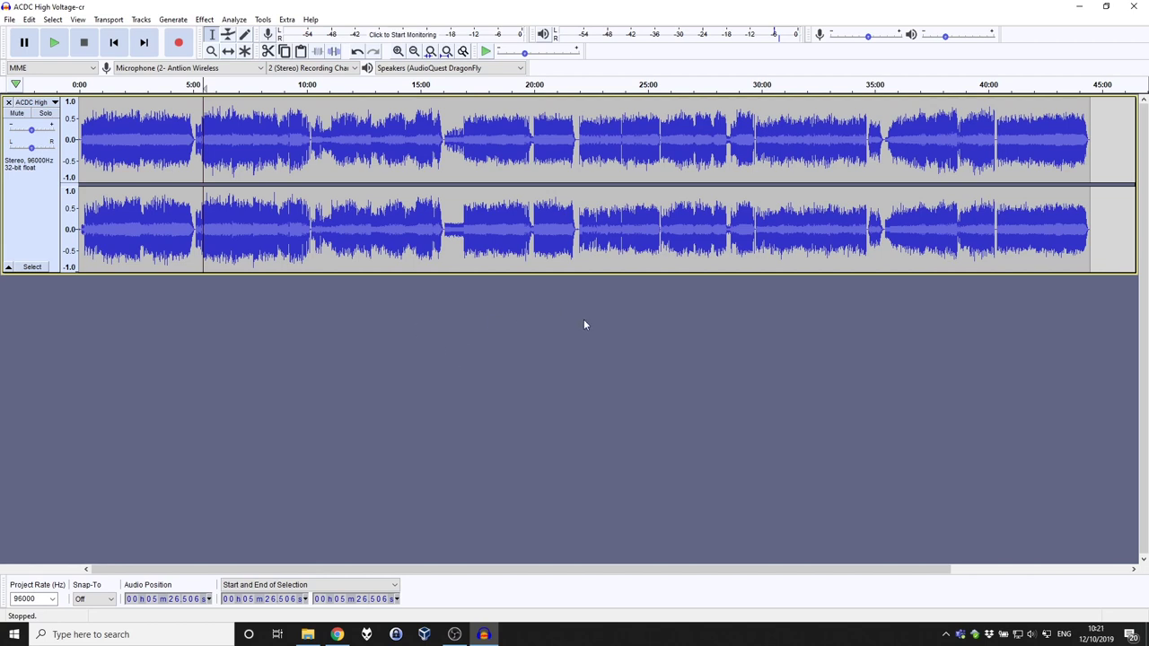
left_click(1099, 159)
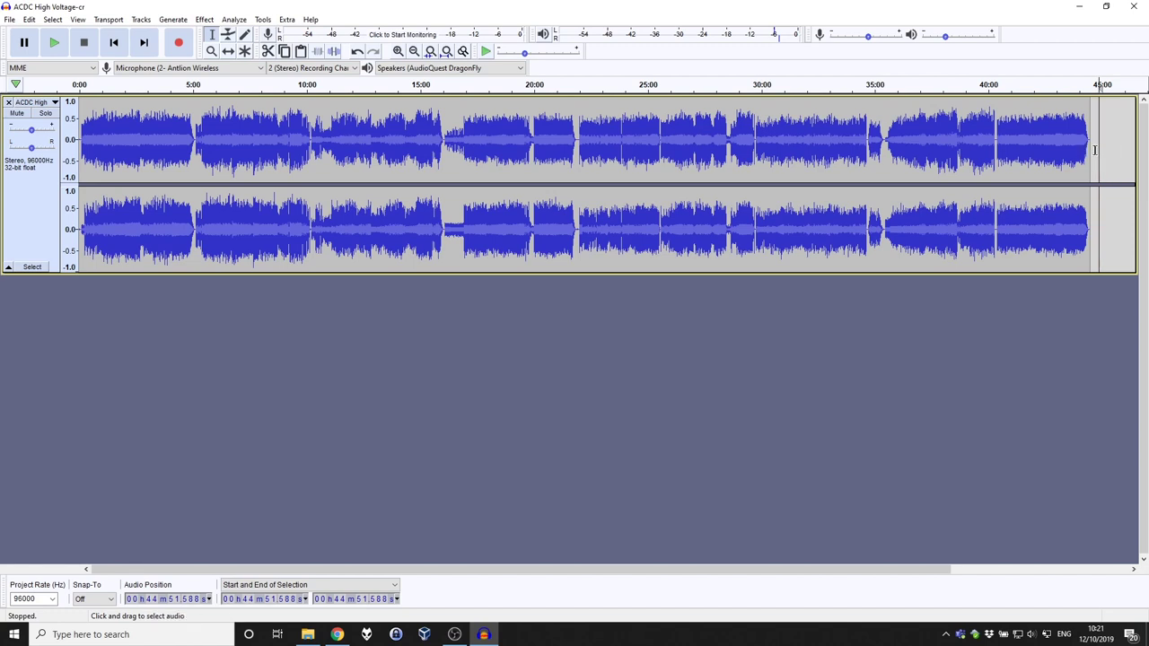
left_click_drag(1094, 150, 1090, 158)
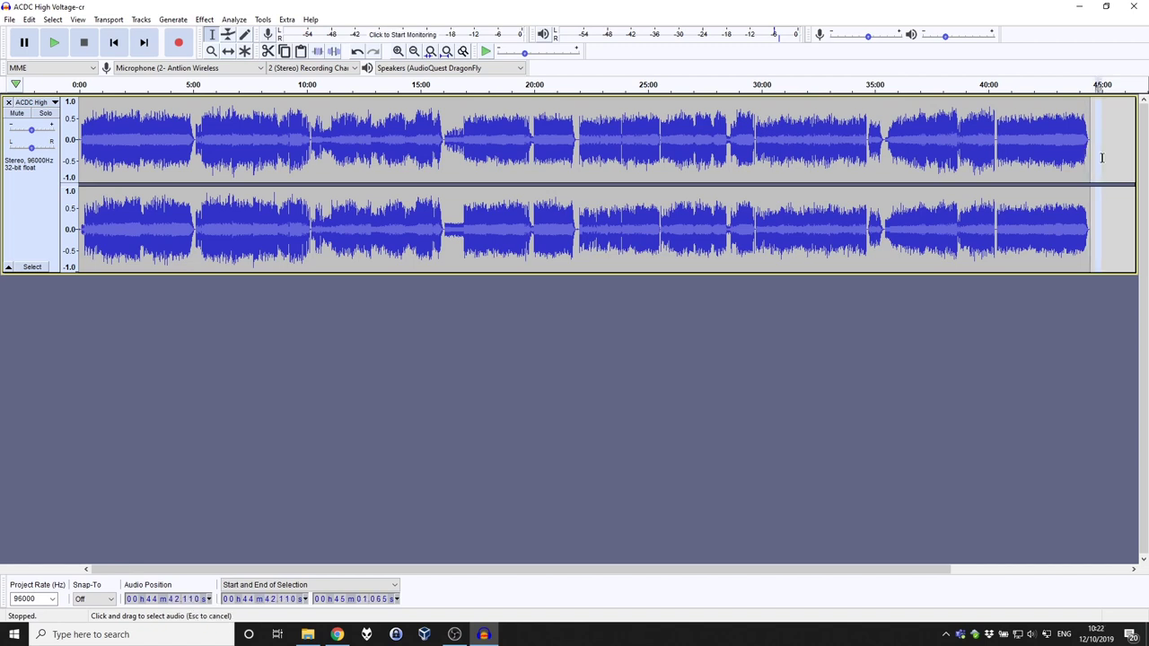
key("ctrl+a")
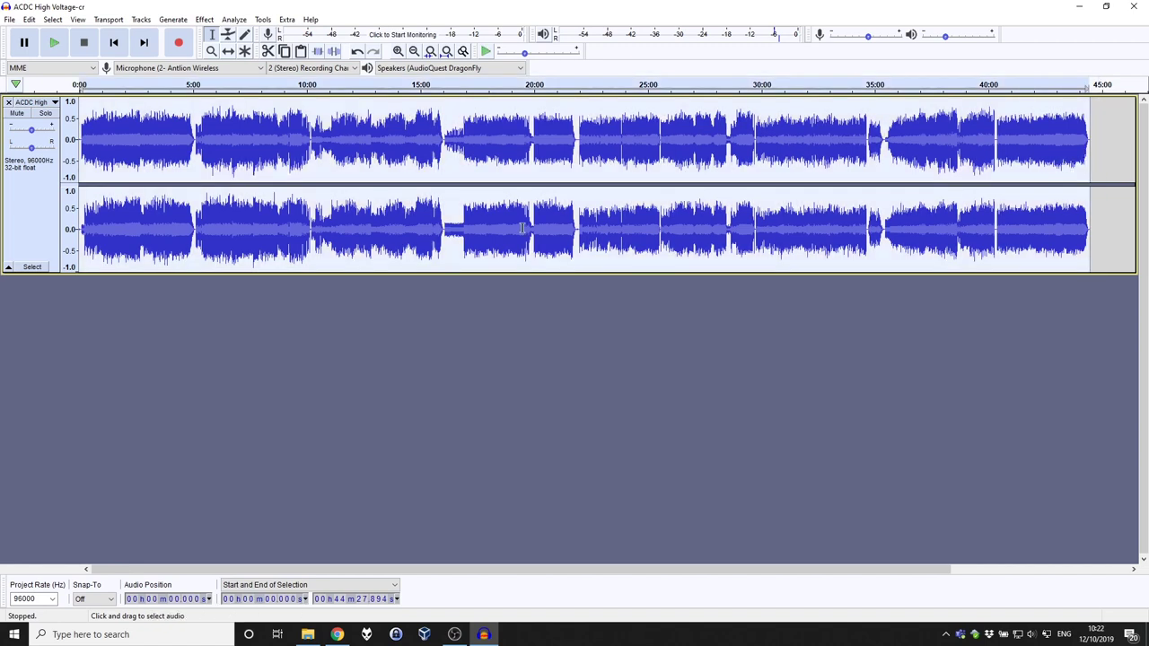
left_click(207, 20)
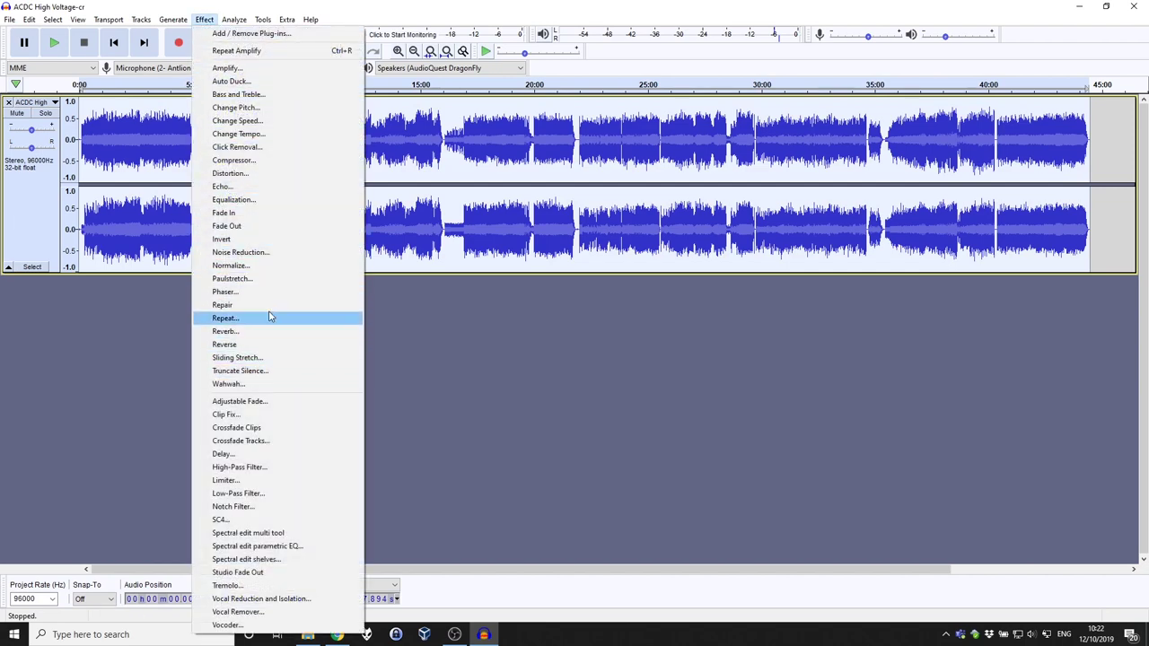
left_click(265, 266)
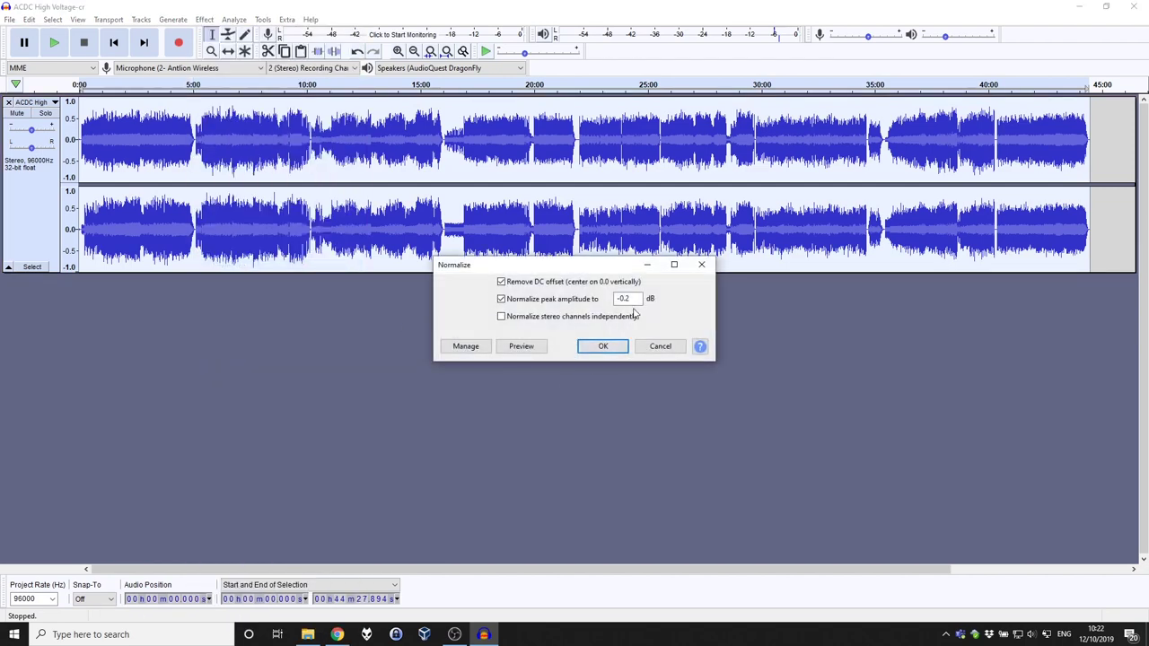
left_click_drag(587, 272, 694, 331)
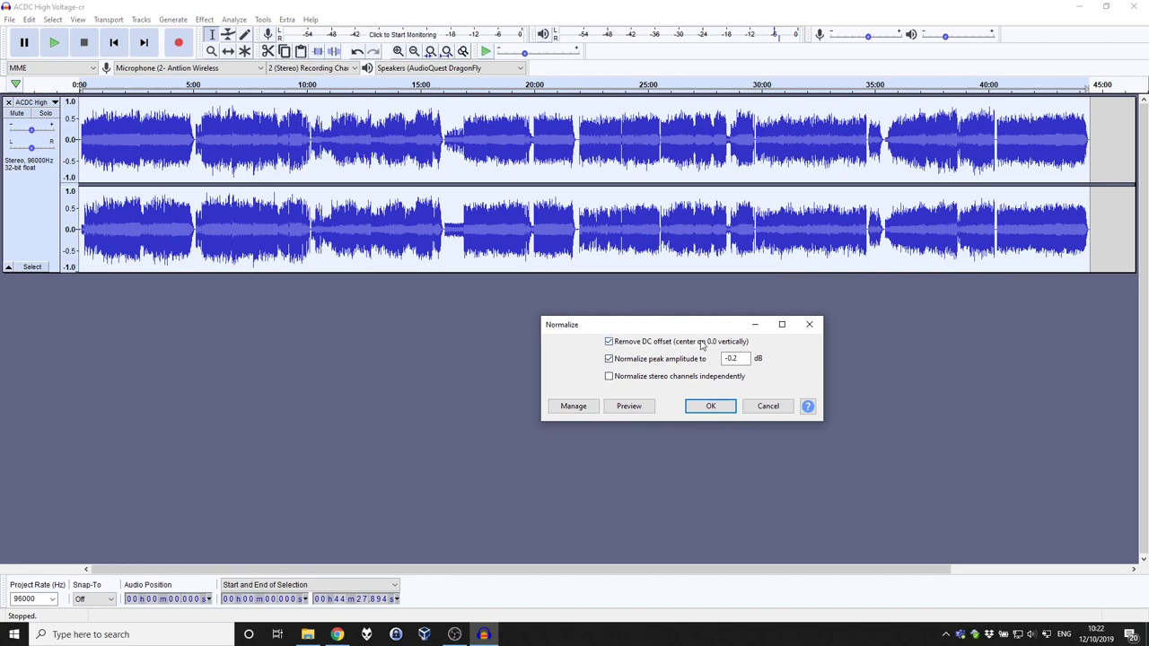
left_click(336, 634)
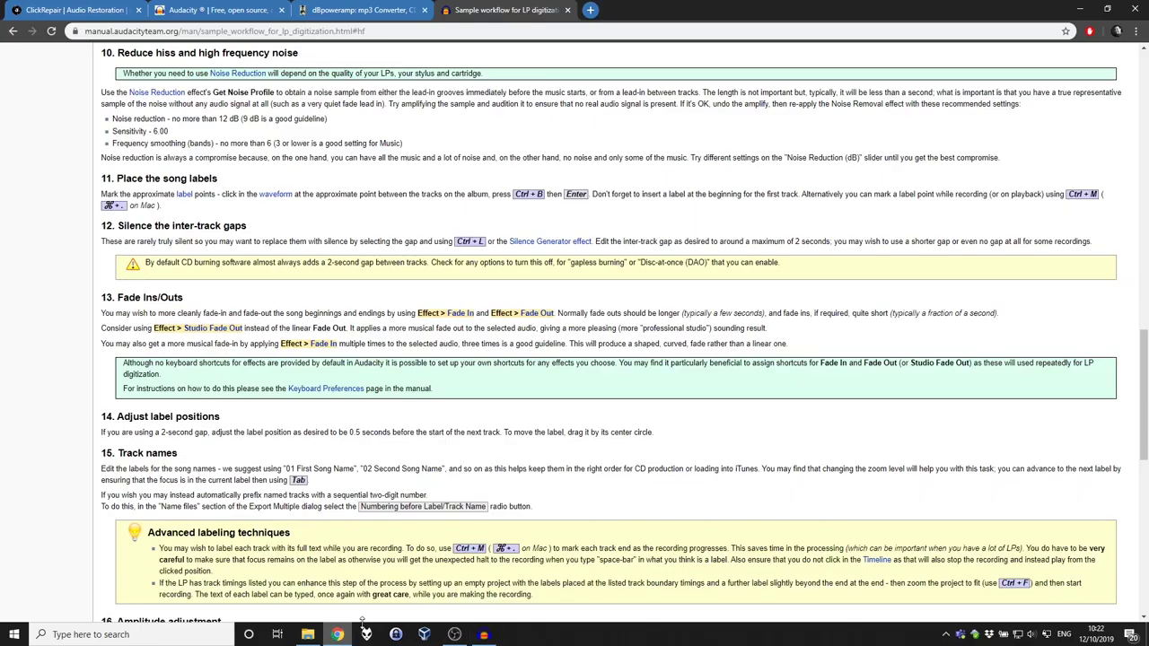
scroll(769, 164, "up", 6)
scroll(769, 164, "up", 8)
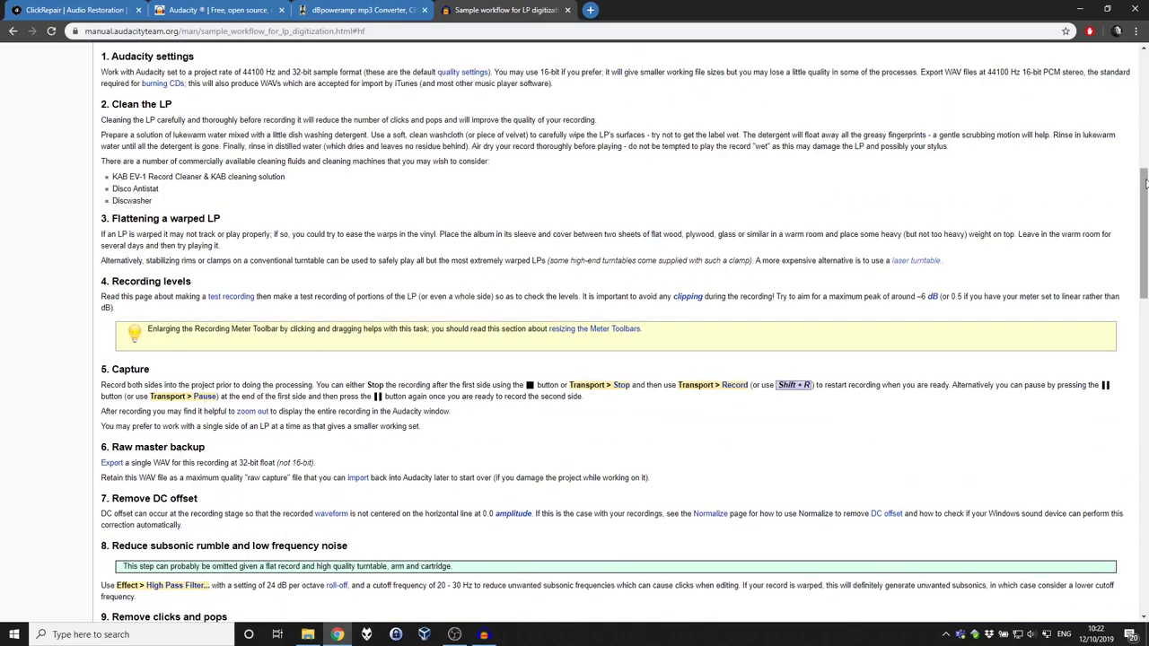
Normalize the recording to a -0.1 dB peak amplitude with Remove DC offset kept on.
left_click(1079, 9)
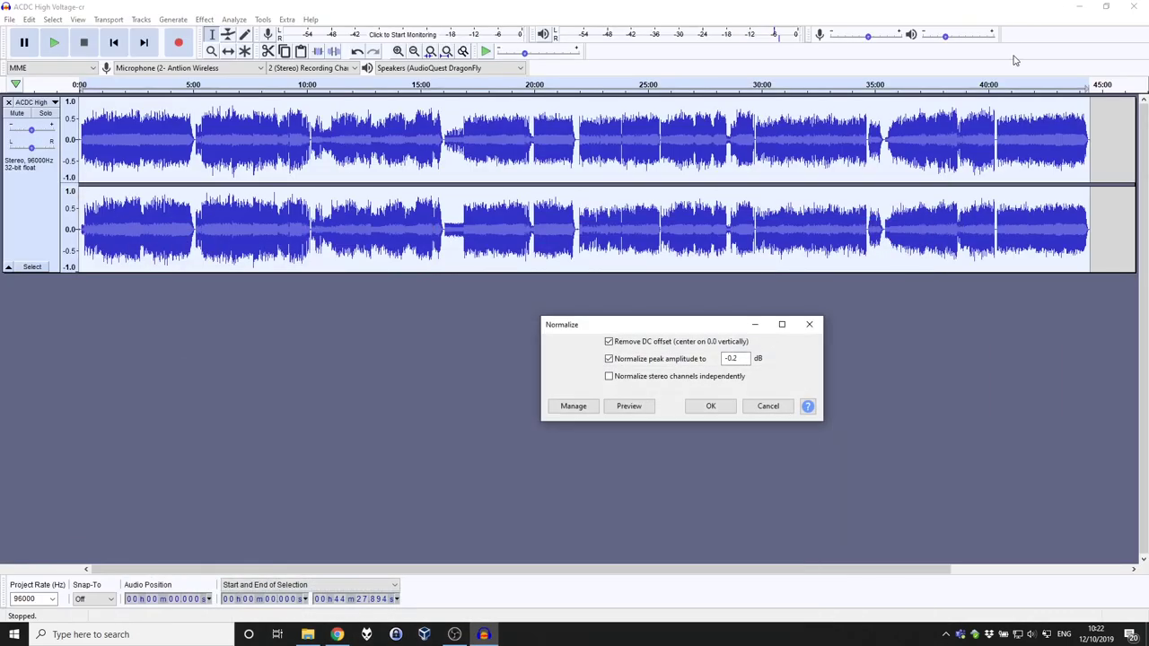
left_click_drag(686, 331, 647, 326)
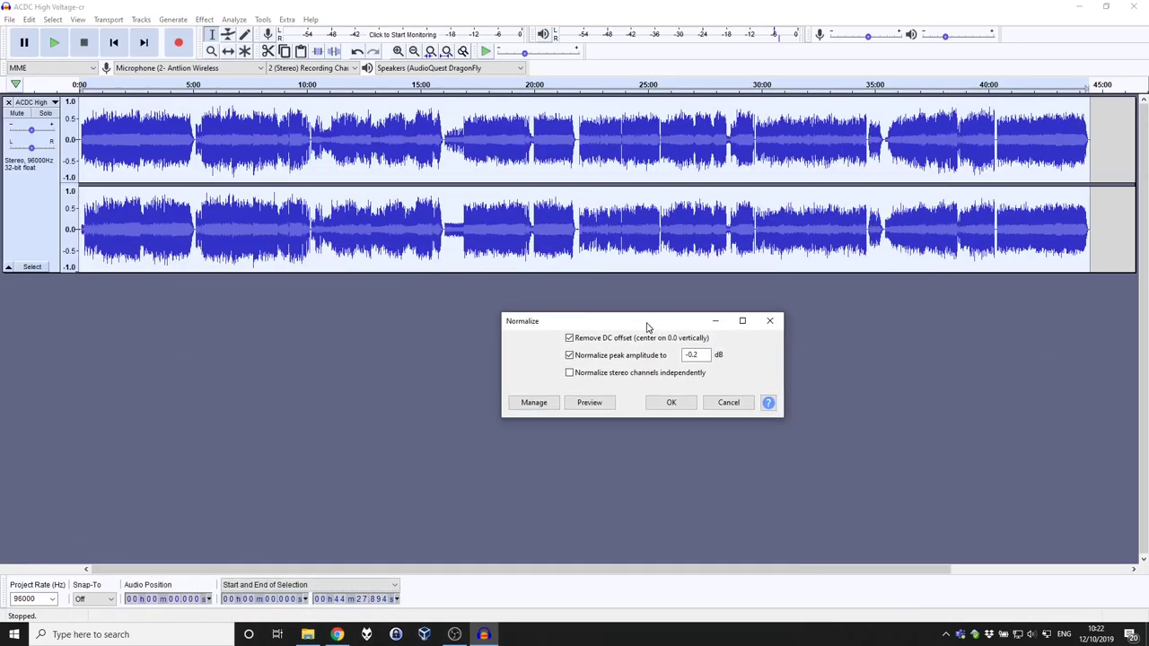
double_click(694, 356)
type("-0.1")
left_click(674, 403)
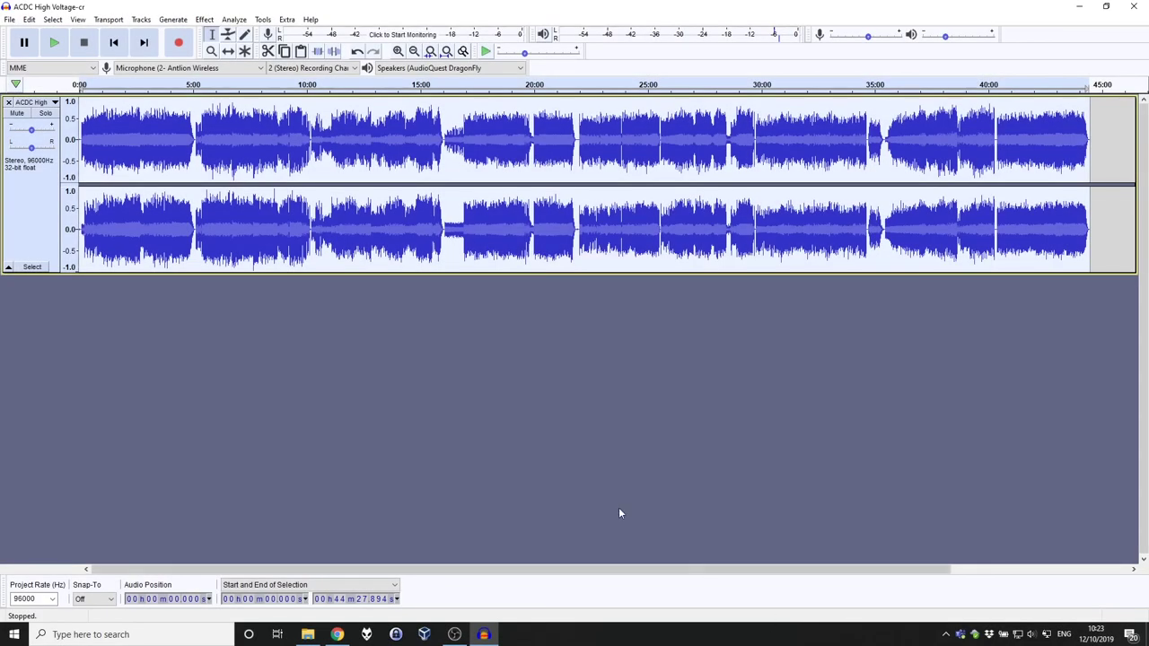
left_click(254, 266)
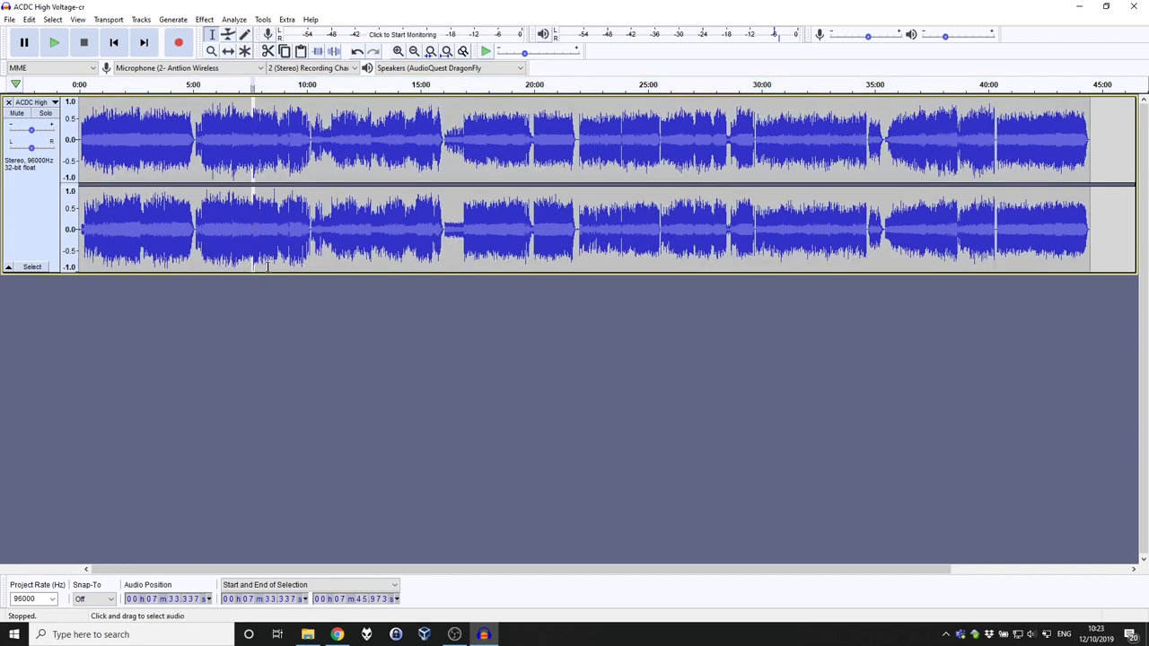
left_click(273, 193)
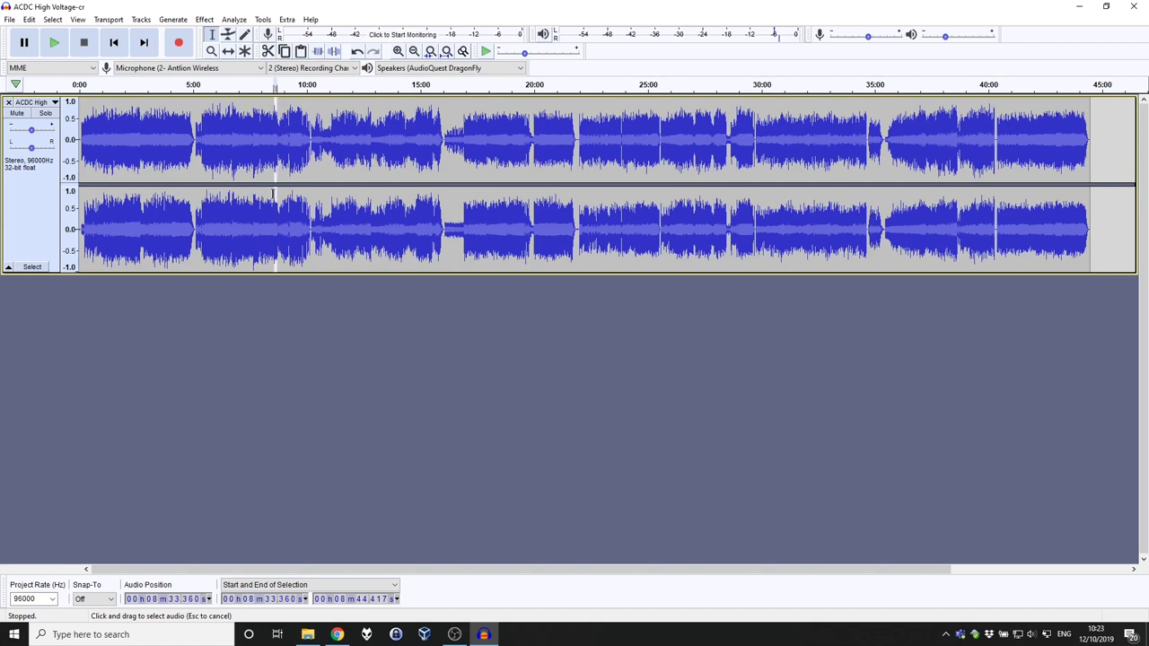
left_click(421, 231)
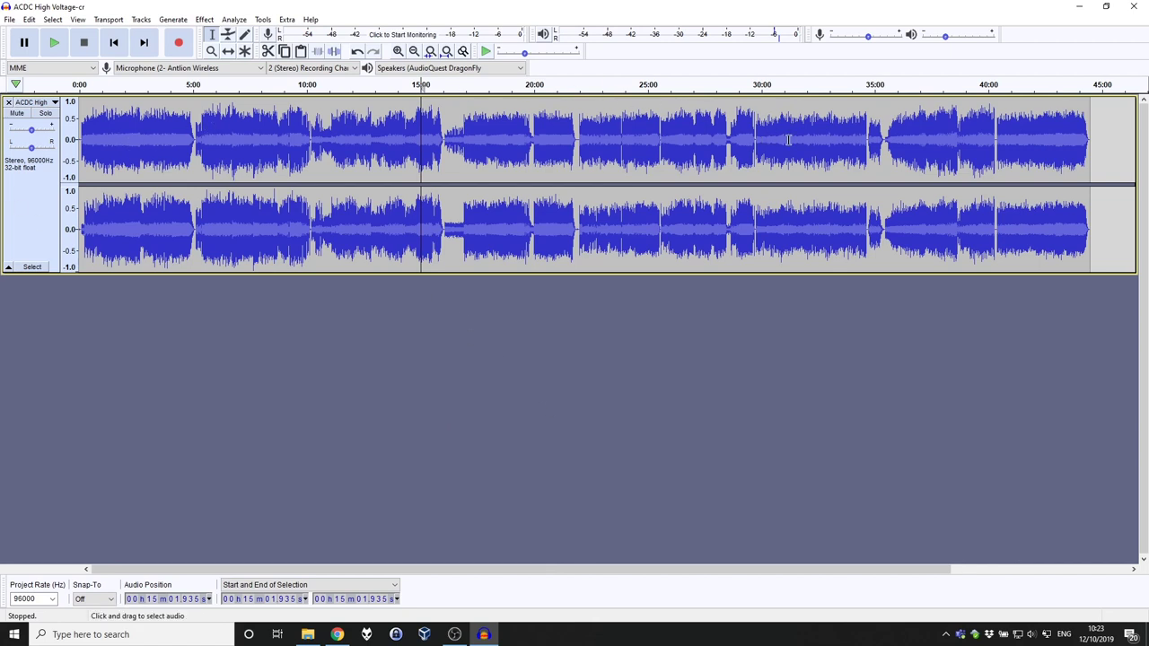
left_click(1098, 139)
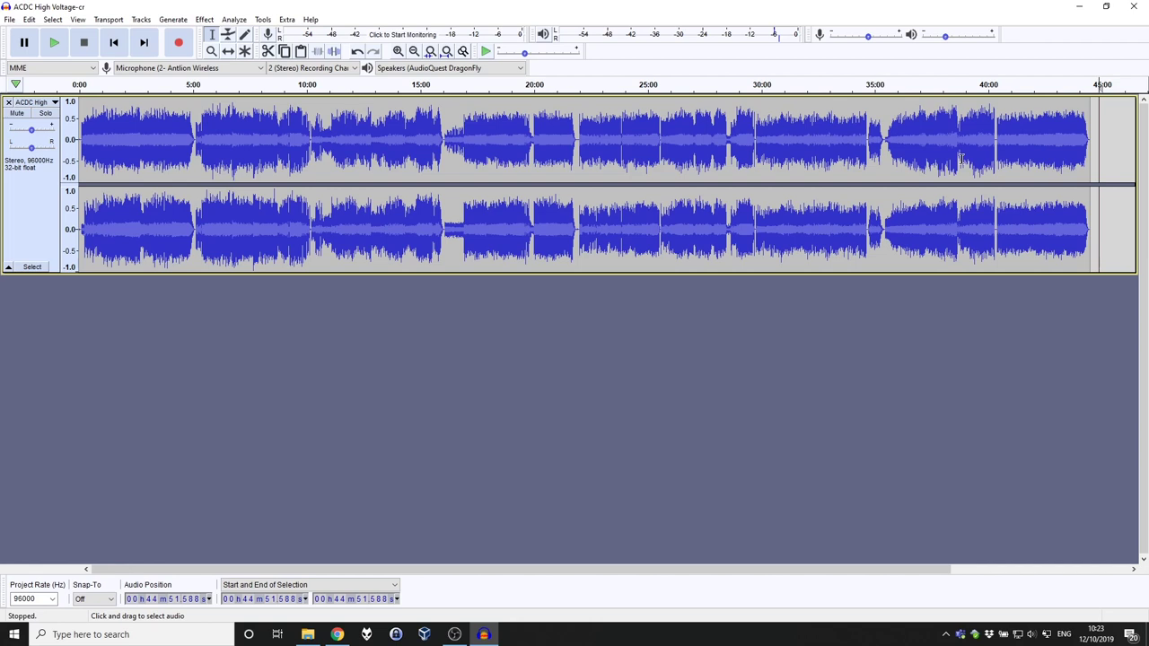
left_click(114, 42)
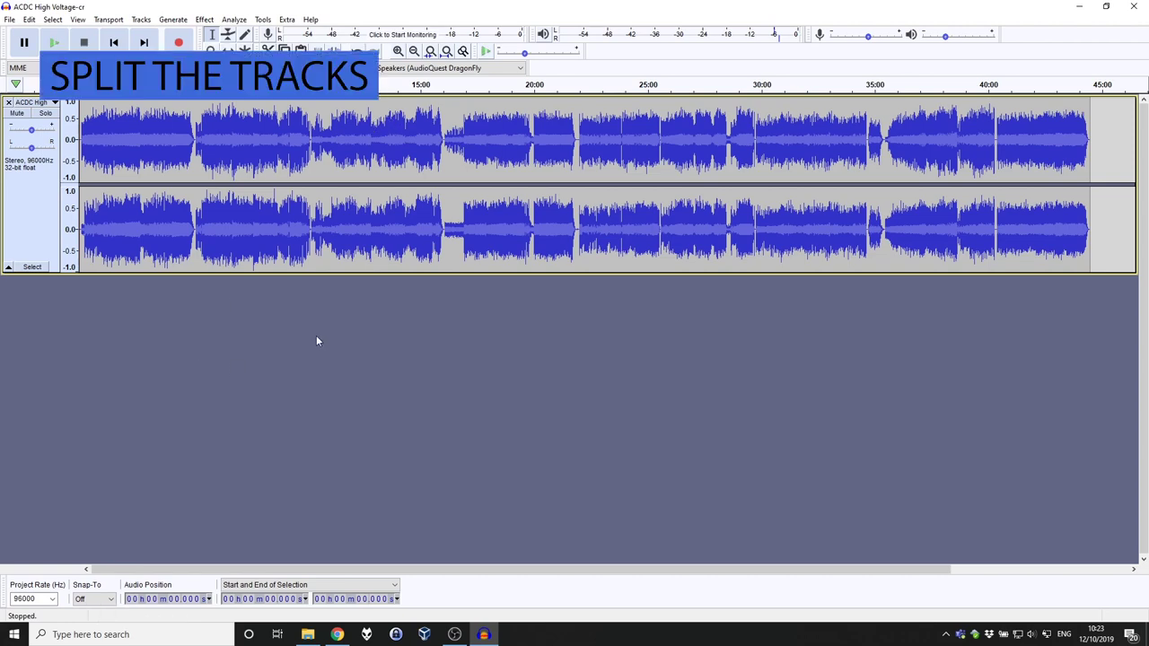
Delete the first 6.837 seconds of silent lead-in and add a label at the recording's start.
scroll(316, 334, "up", 2, "ctrl")
scroll(324, 338, "up", 1, "ctrl")
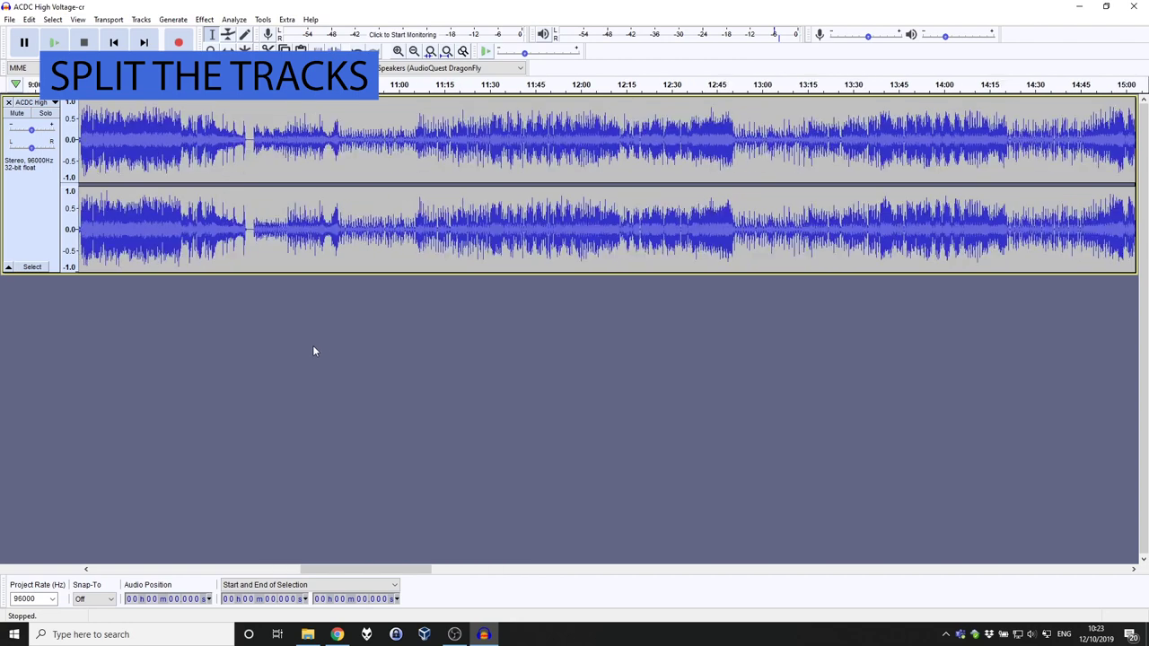
scroll(312, 345, "up", 2, "ctrl")
scroll(495, 102, "up", 2, "ctrl")
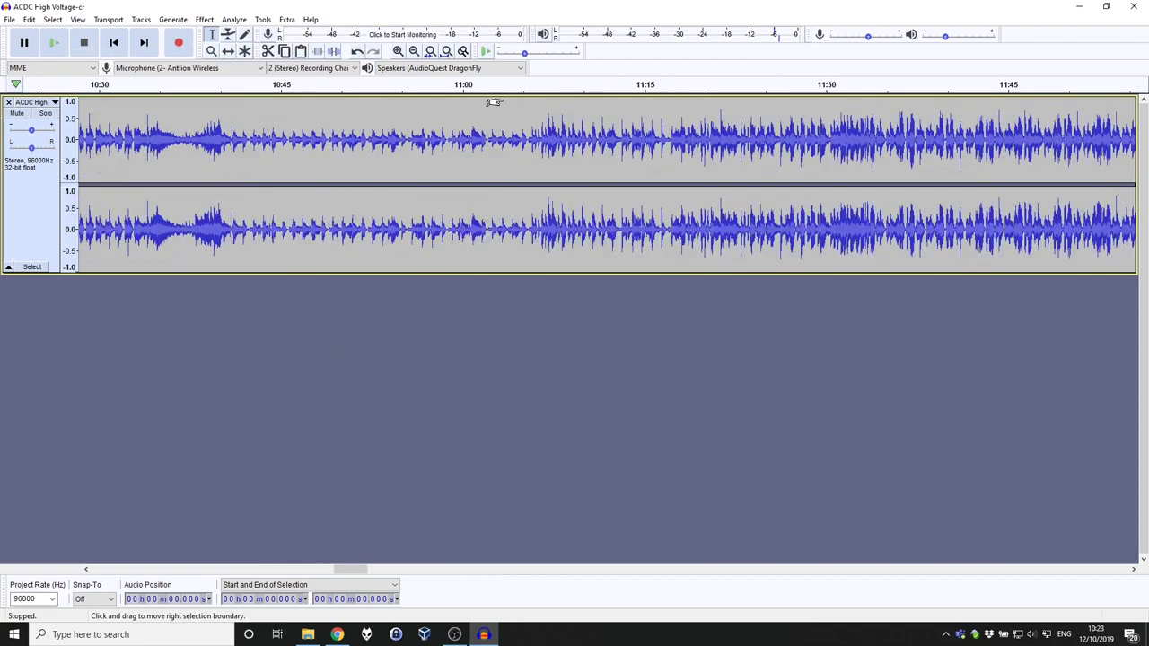
scroll(474, 100, "up", 1, "ctrl")
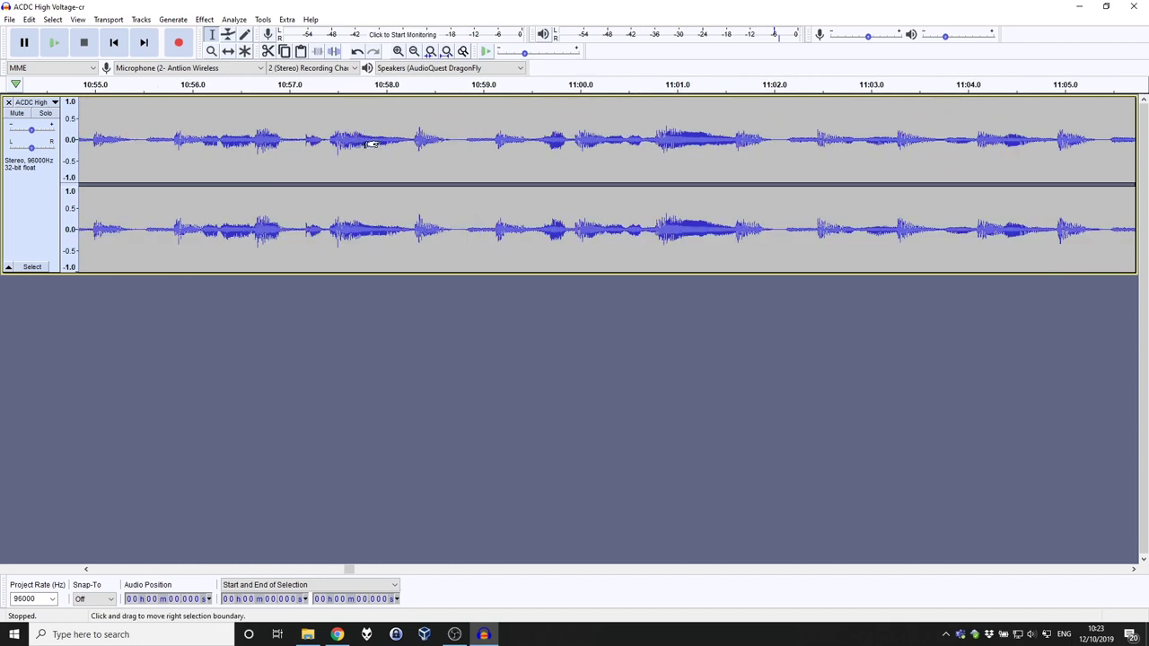
scroll(441, 107, "up", 1, "ctrl")
scroll(443, 117, "up", 1, "ctrl")
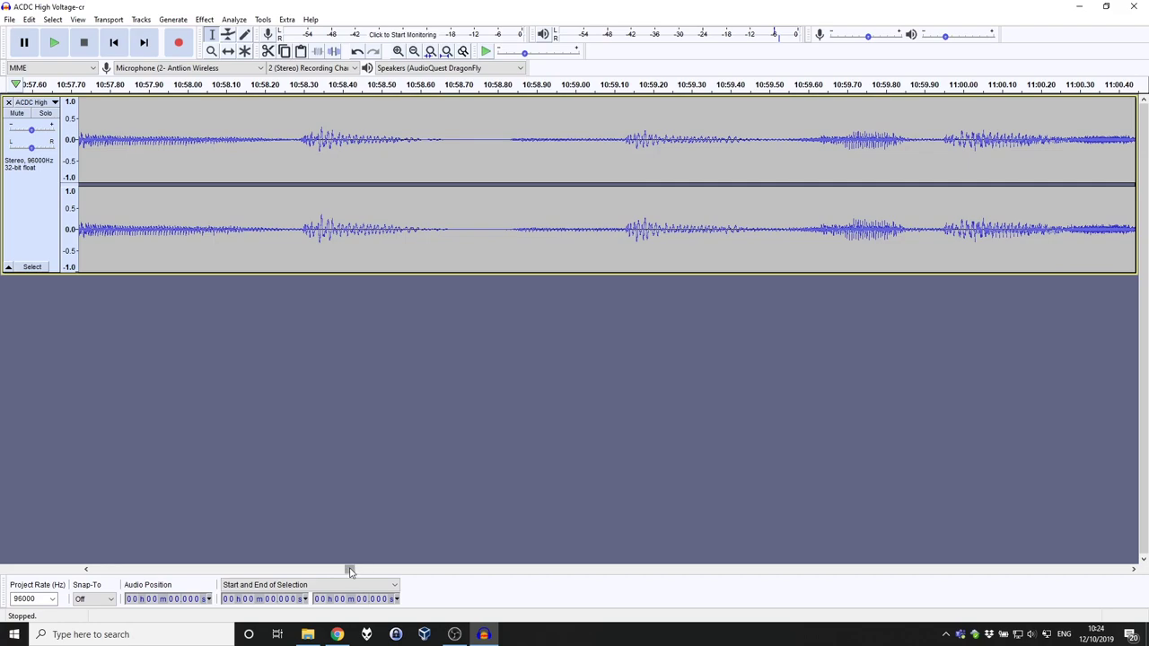
left_click_drag(349, 569, 77, 579)
scroll(316, 520, "down", 1, "ctrl")
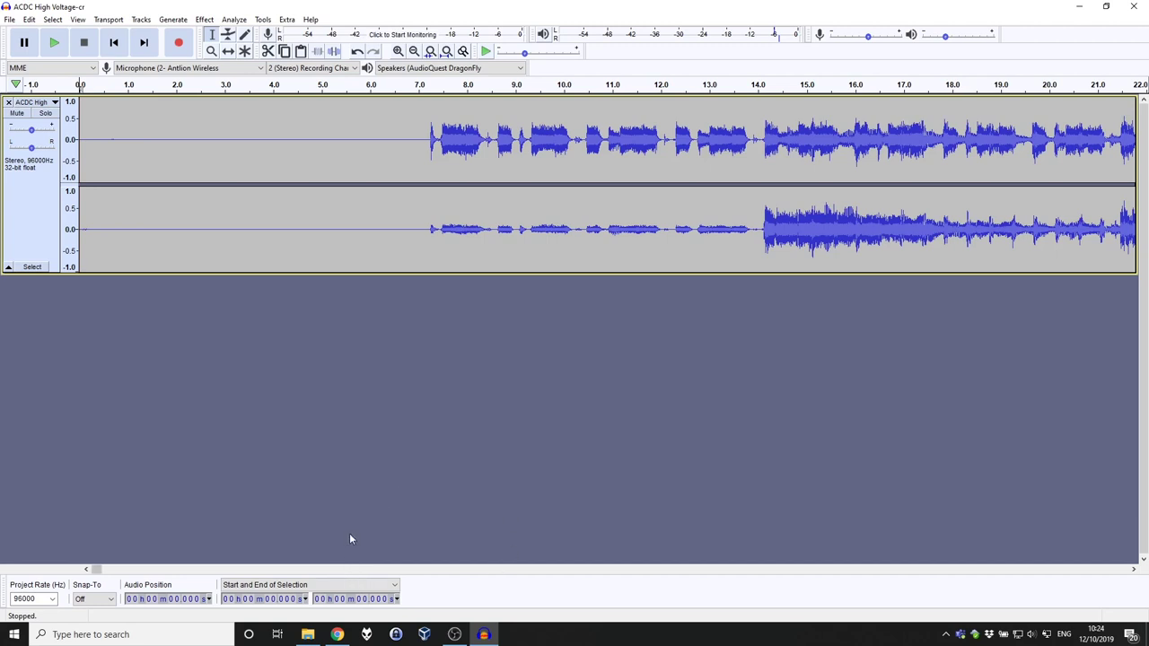
left_click_drag(411, 144, 80, 143)
left_click(30, 19)
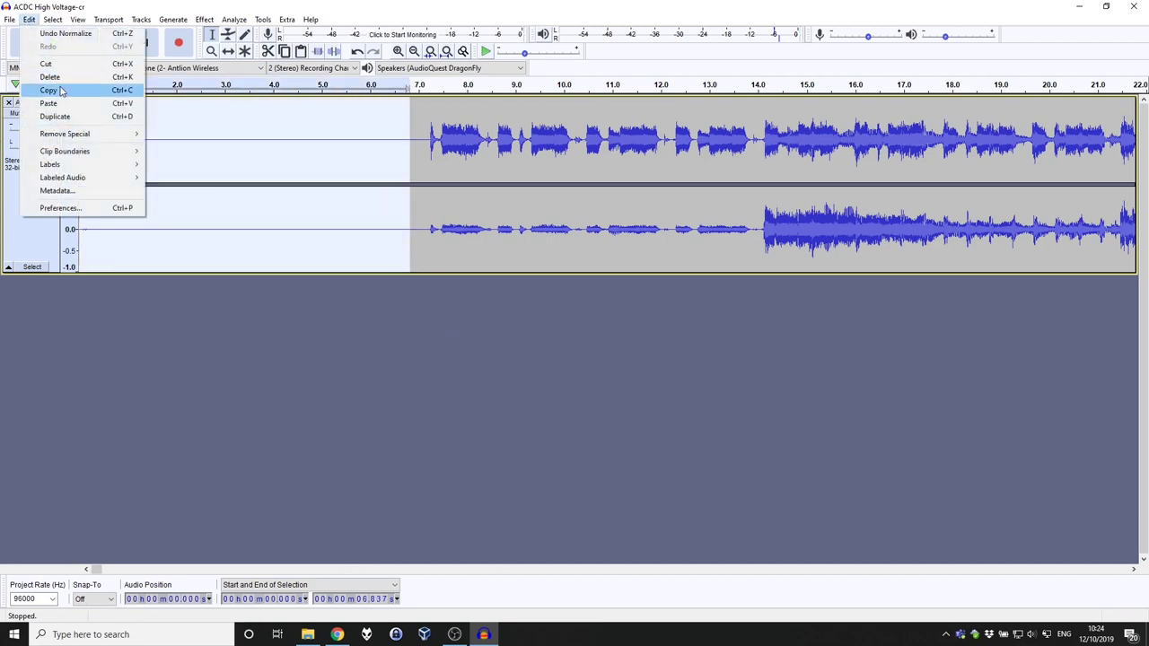
left_click(59, 78)
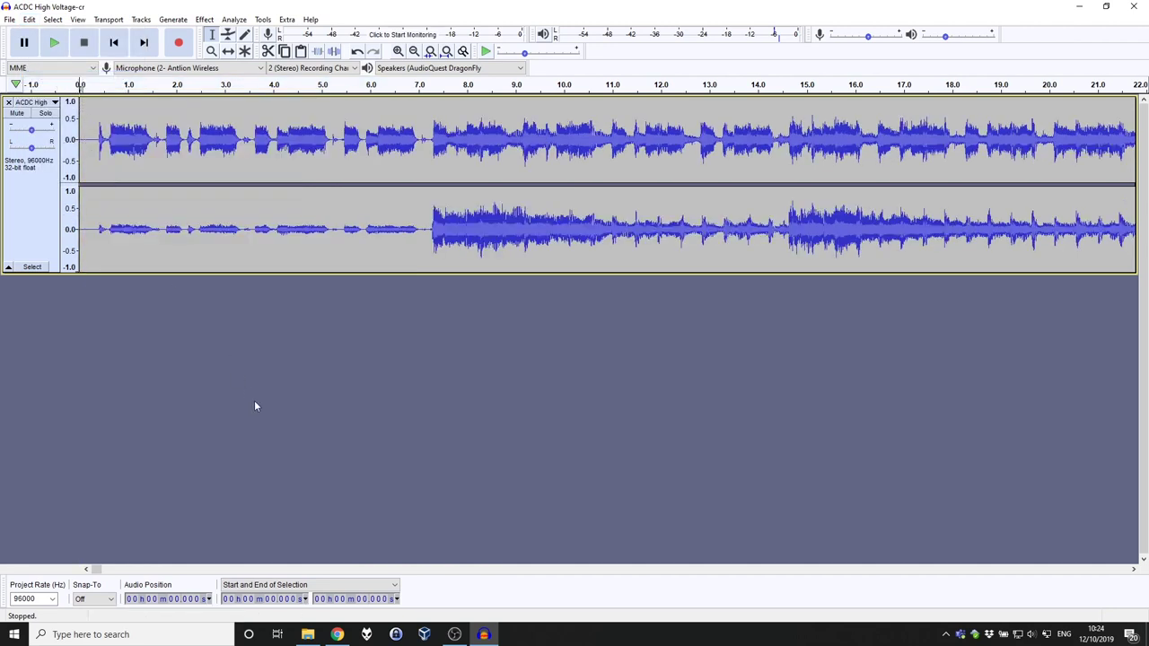
key("ctrl+b")
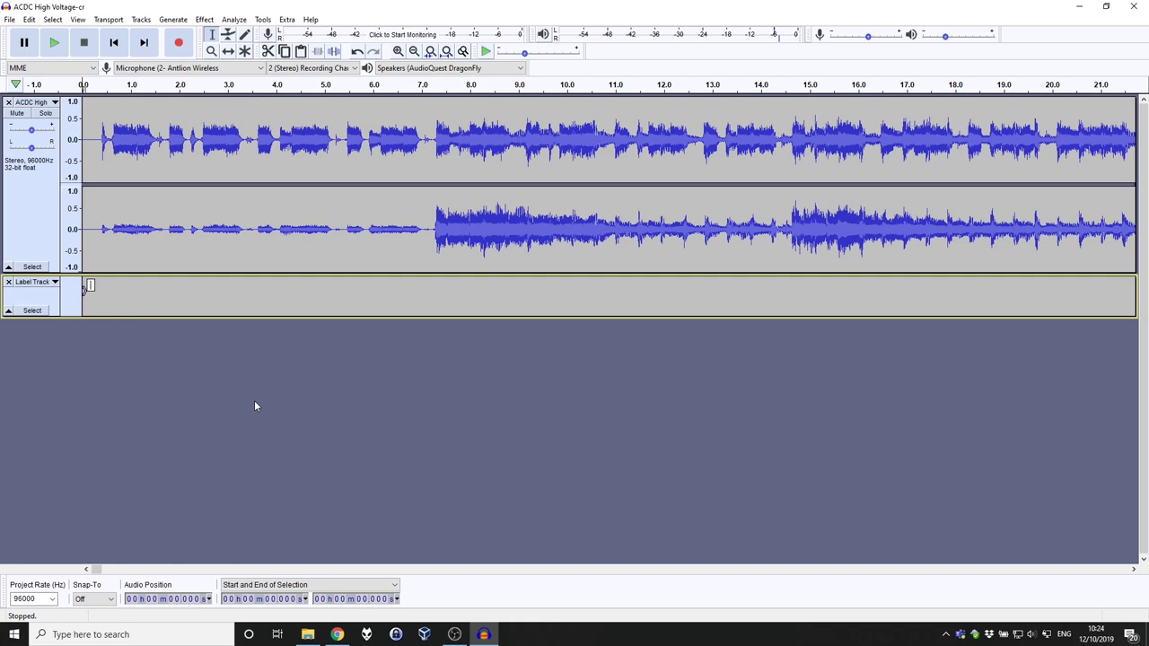
Name the first label '1. Track 1' and zoom out to view the first three minutes.
type("1. Track 1")
key("Return")
left_click_drag(99, 571, 110, 569)
key("ctrl+f")
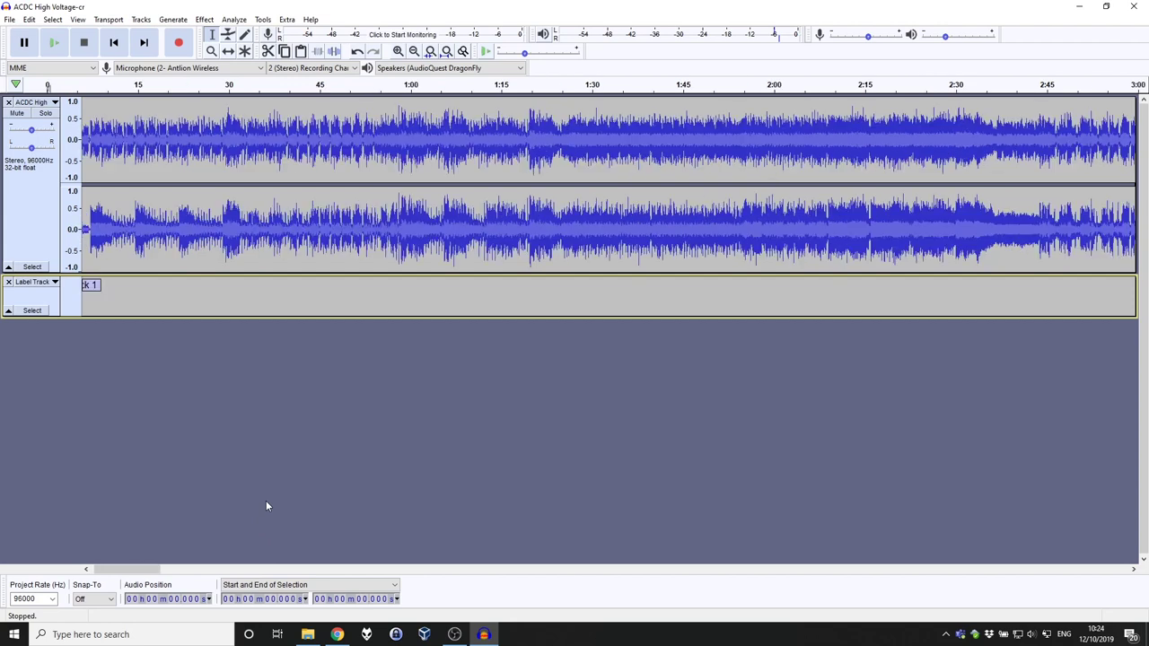
left_click_drag(141, 577, 222, 577)
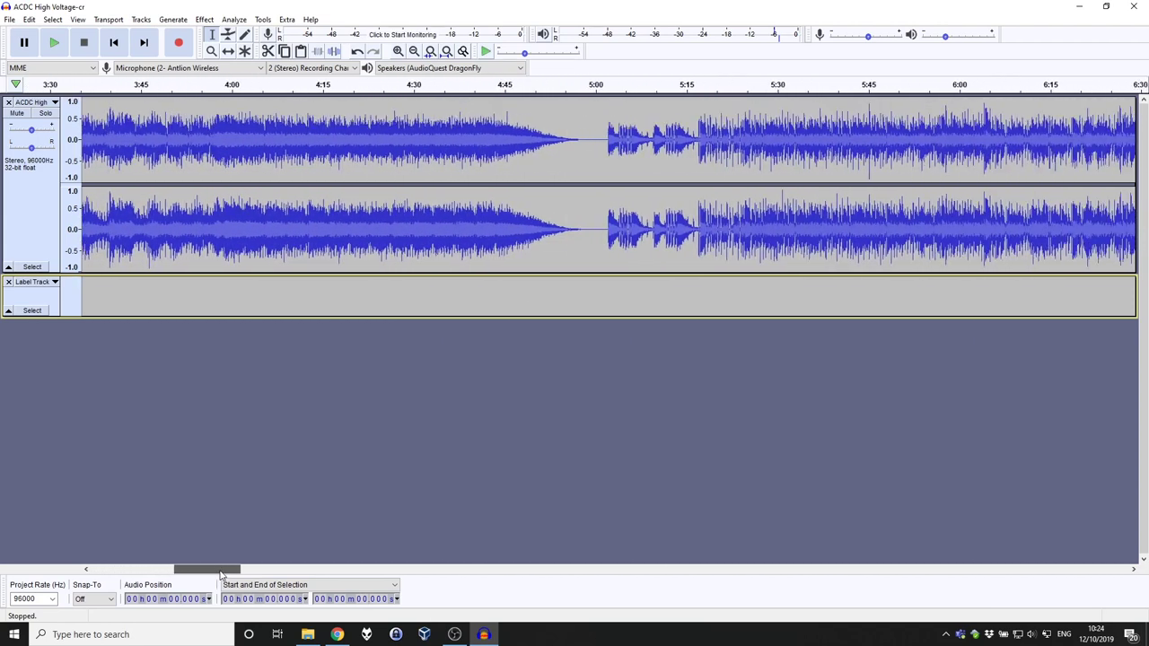
Add a label named '2. Track 2' at 5:01.402, where the second song starts.
left_click(557, 197)
key("ctrl+1")
key("ctrl+1")
key("ctrl+1")
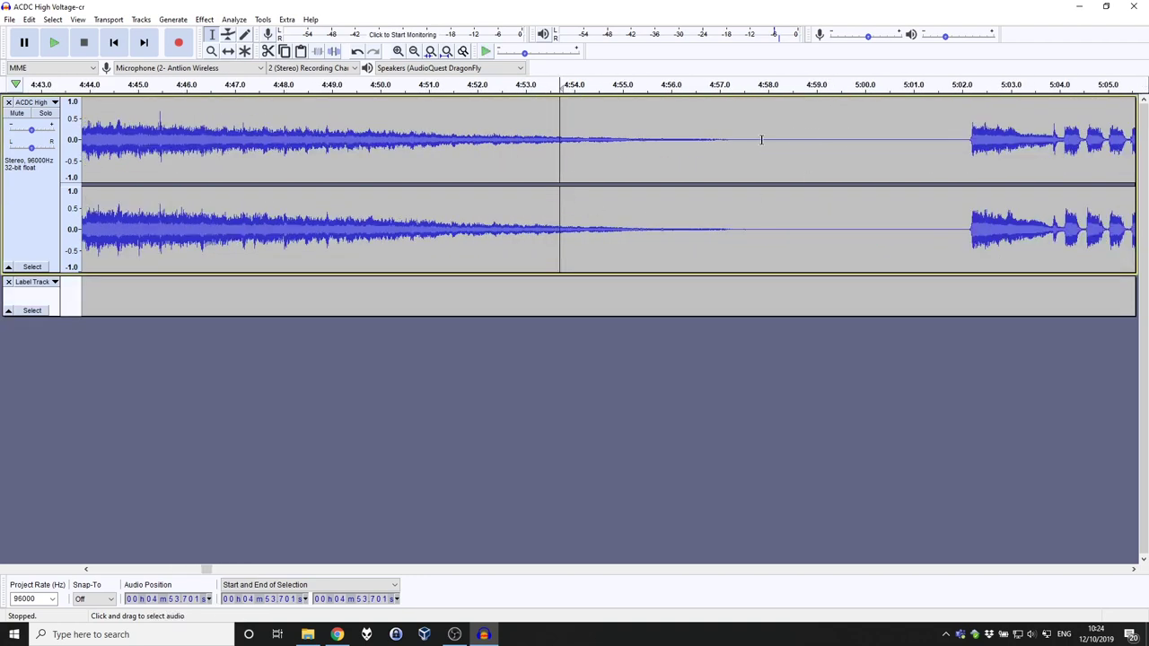
left_click(707, 141)
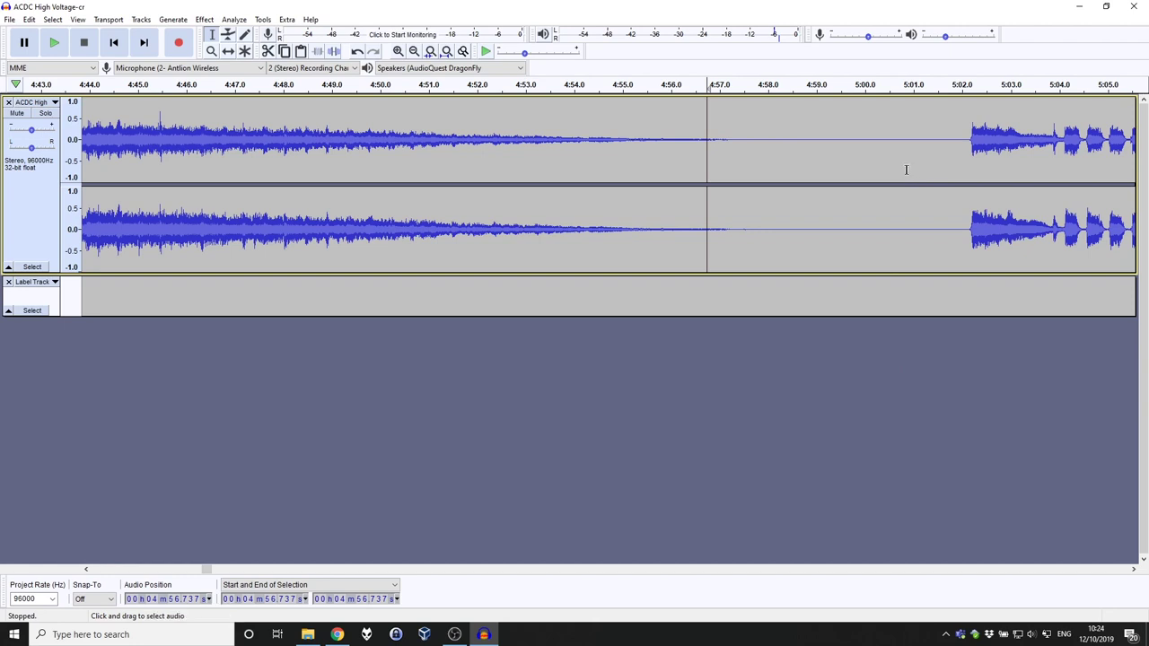
left_click(933, 136)
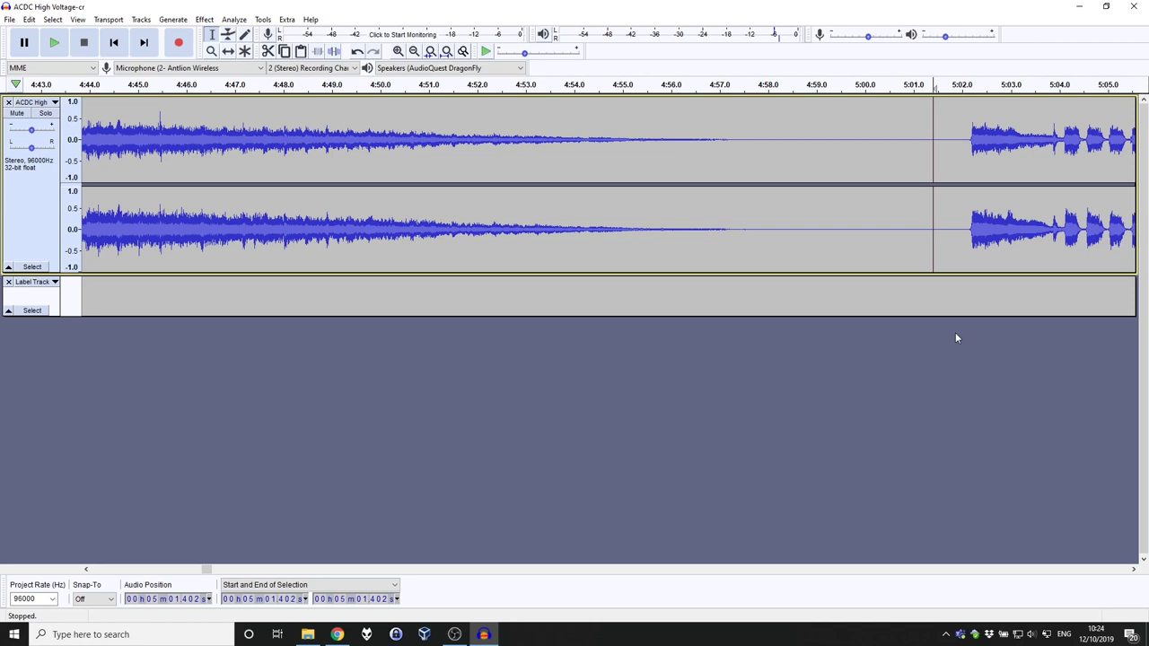
key("ctrl+b")
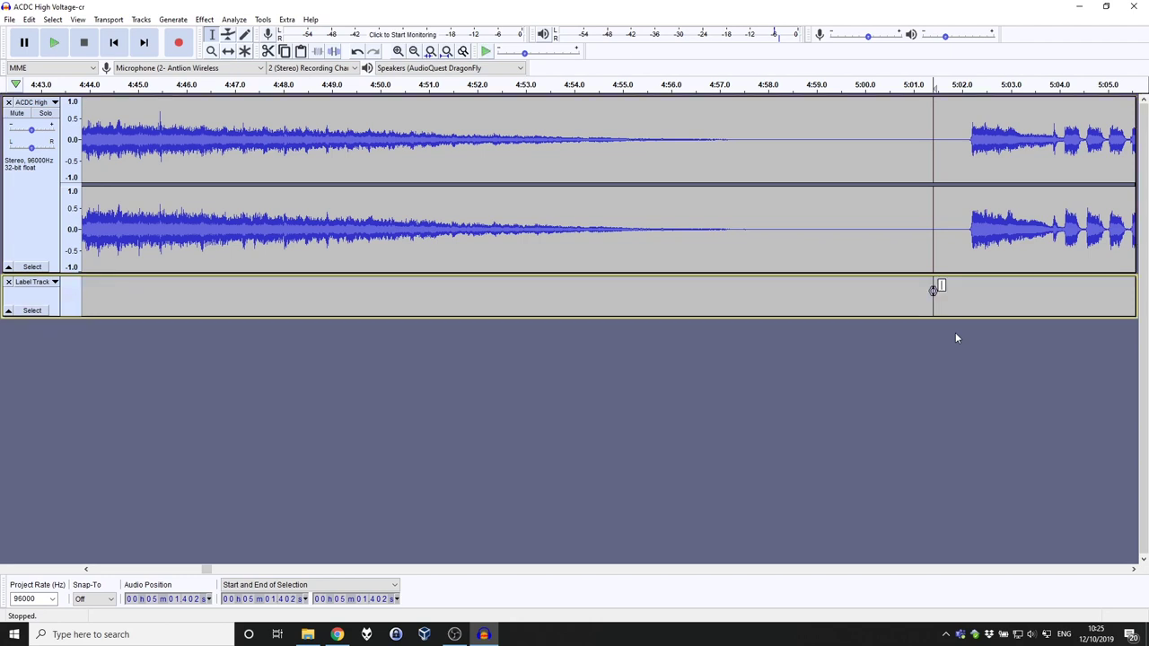
type("2. Tradck 2")
key("Return")
scroll(527, 484, "down", 4, "ctrl")
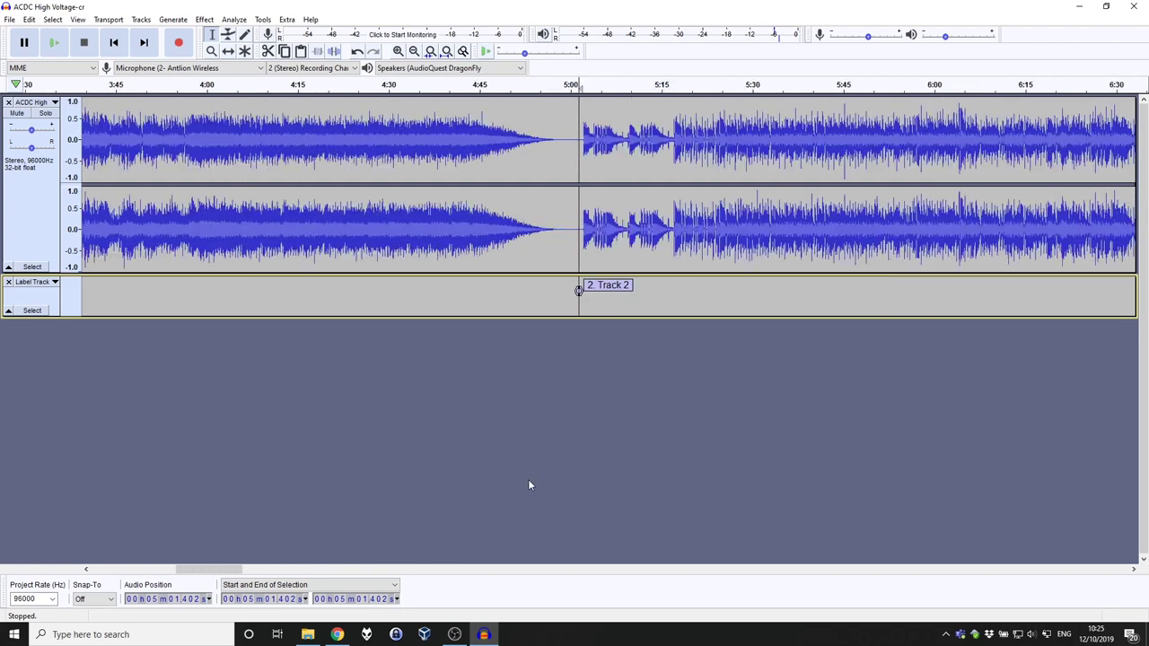
Zoom into the gap near 10:04 and place the point where the third song starts.
left_click_drag(204, 569, 299, 573)
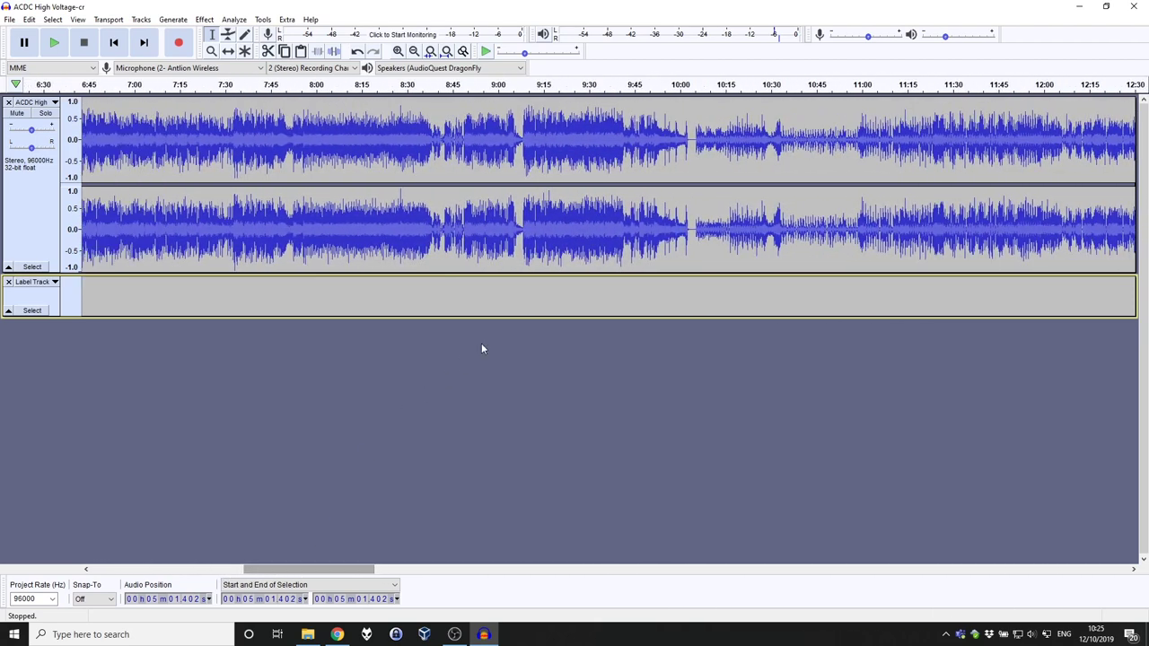
left_click(691, 142)
key("ctrl+1")
key("ctrl+1")
key("ctrl+1")
key("ctrl+1")
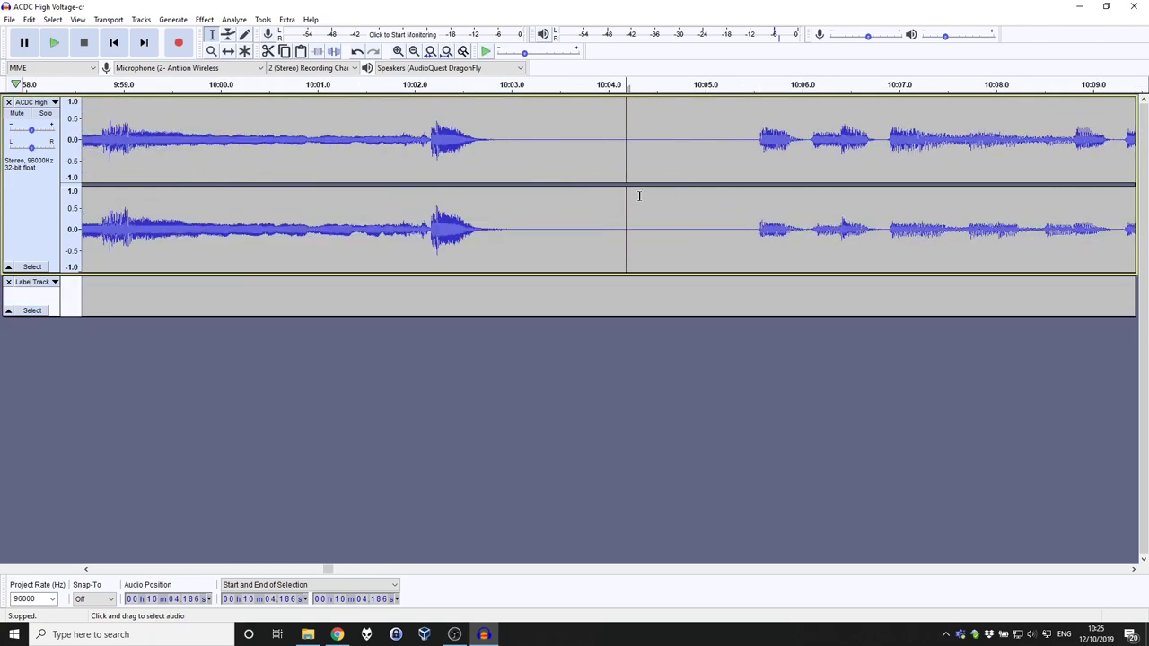
left_click(553, 155)
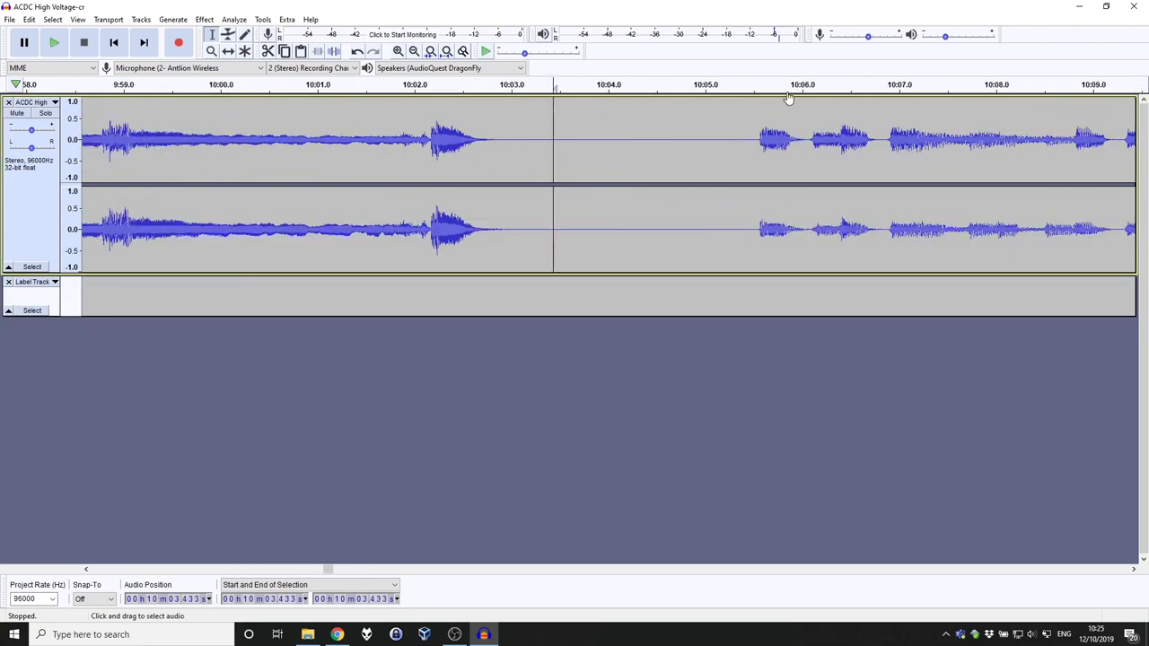
left_click(732, 141)
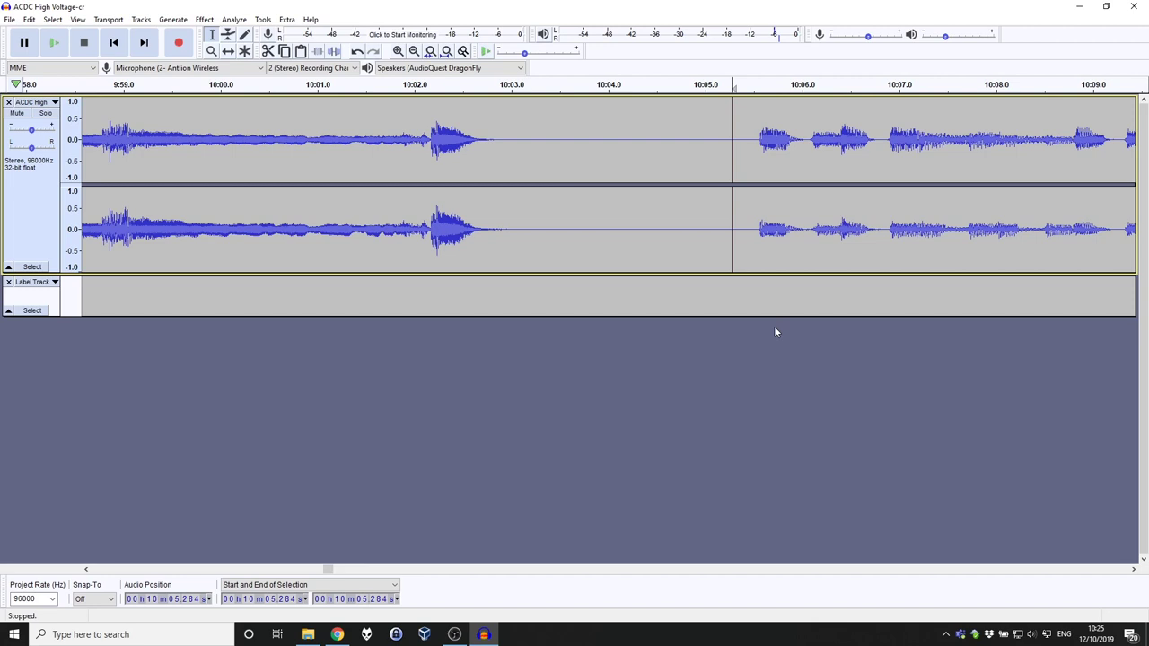
Add a label at 10:05.284 named '3. Track 3', correcting the typo.
key("ctrl+b")
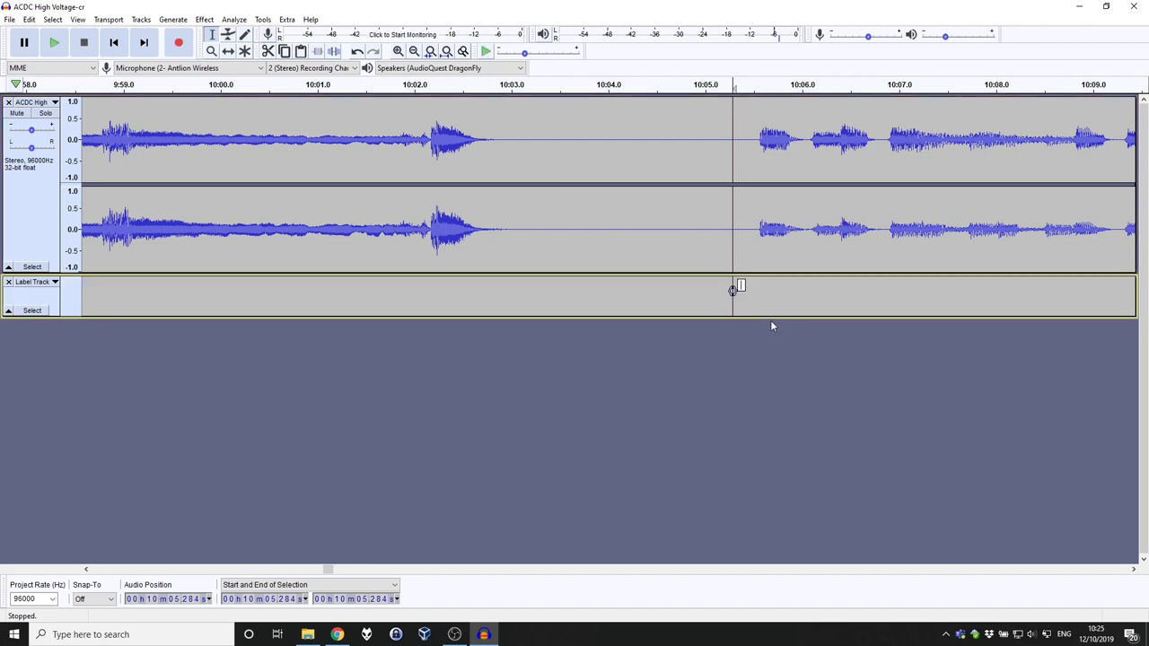
key("Delete")
key("Return")
key("ctrl+b")
type("3. Track 3")
scroll(467, 477, "down", 1)
scroll(467, 476, "down", 1)
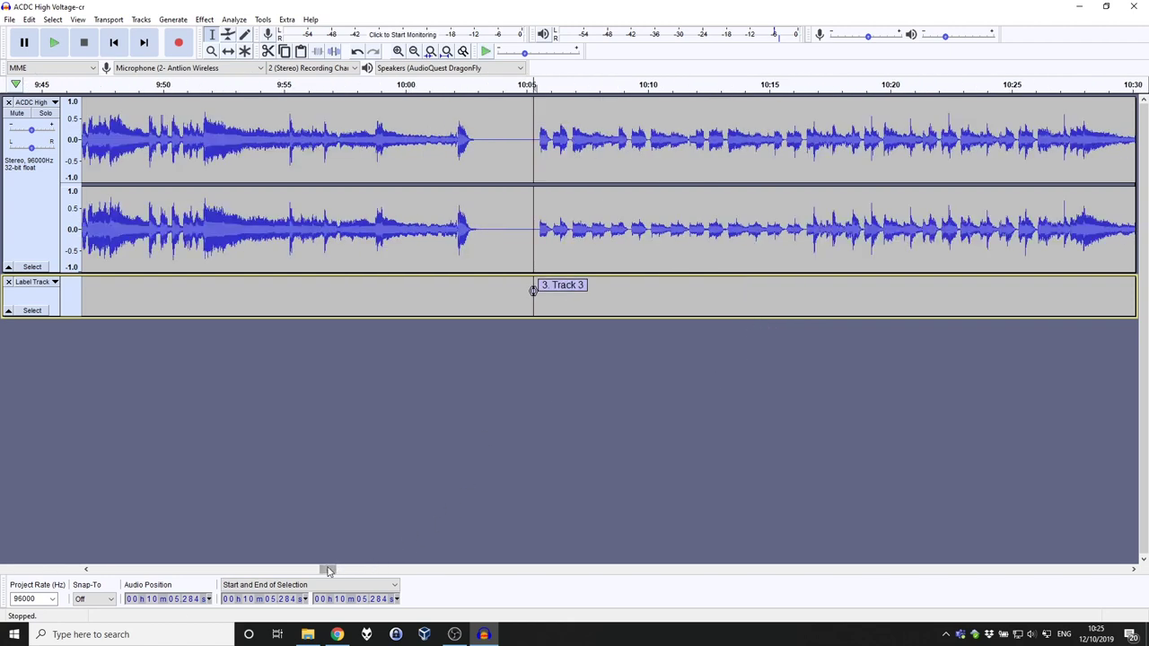
left_click_drag(327, 569, 369, 571)
Add a '4. Track 4' label at 13:26, where song four starts.
scroll(375, 536, "down", 2)
scroll(366, 573, "down", 1)
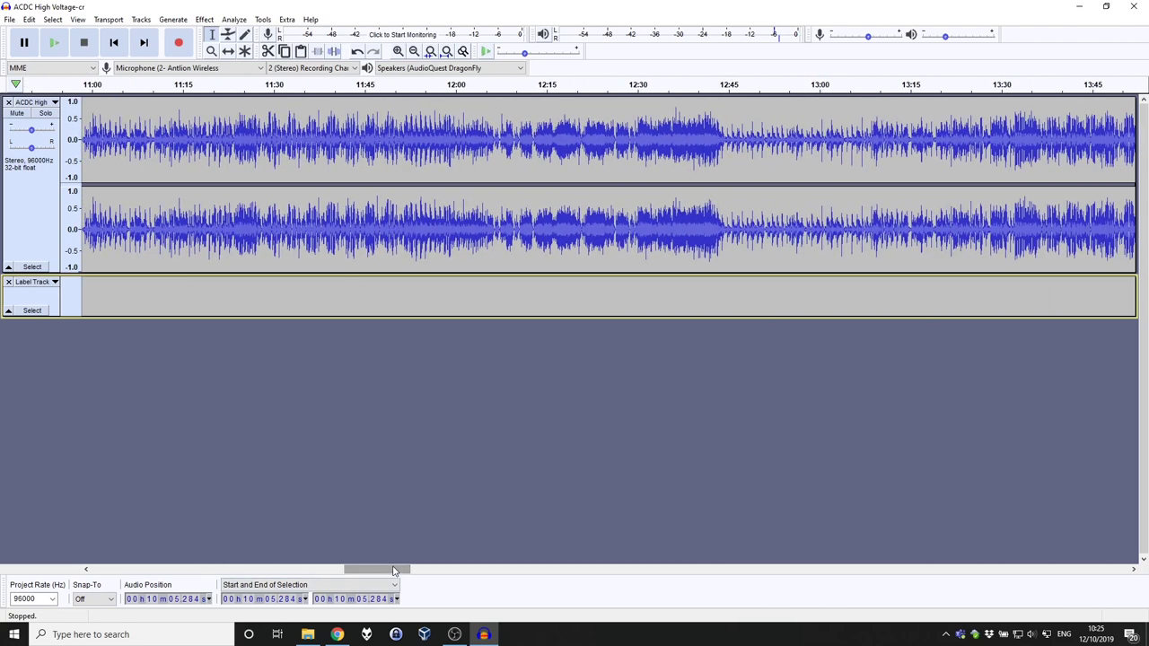
left_click(703, 289)
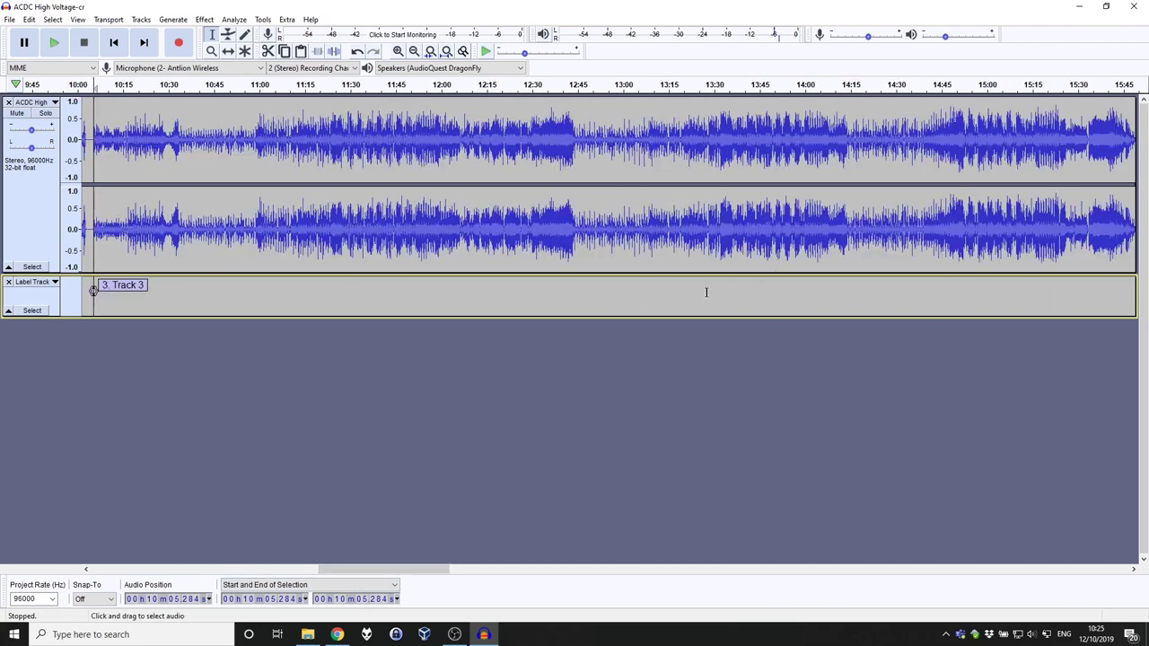
key("ctrl+b")
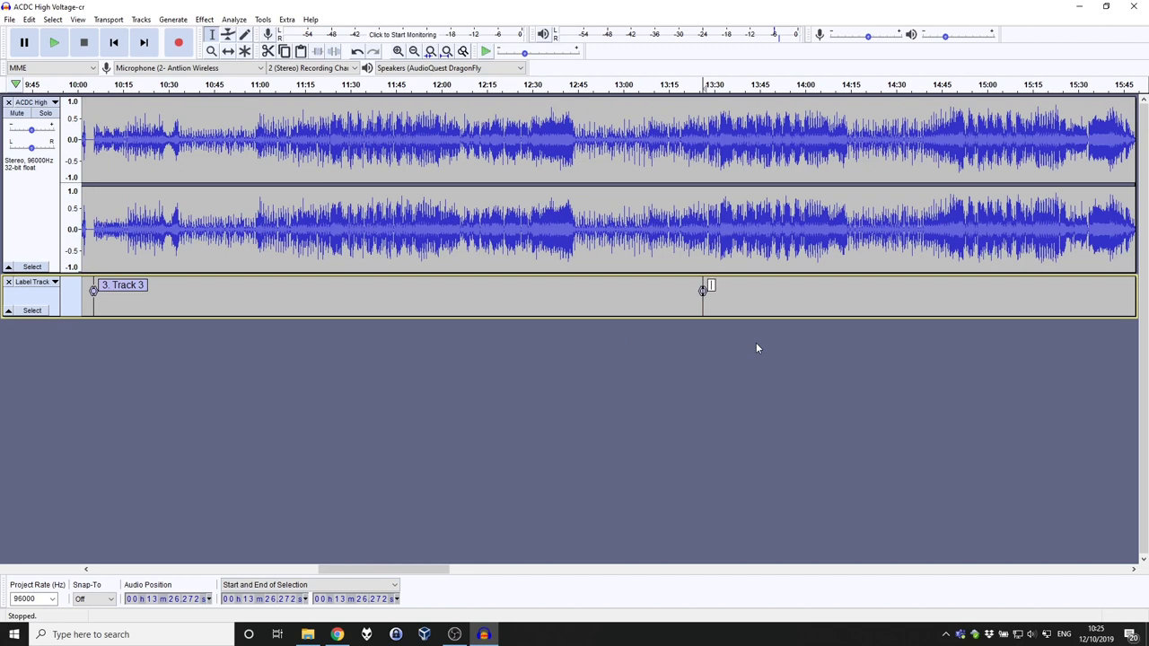
type("4. Track 4")
key("Return")
Add a 'Track 5' label near 20:51.
left_click_drag(431, 570, 596, 570)
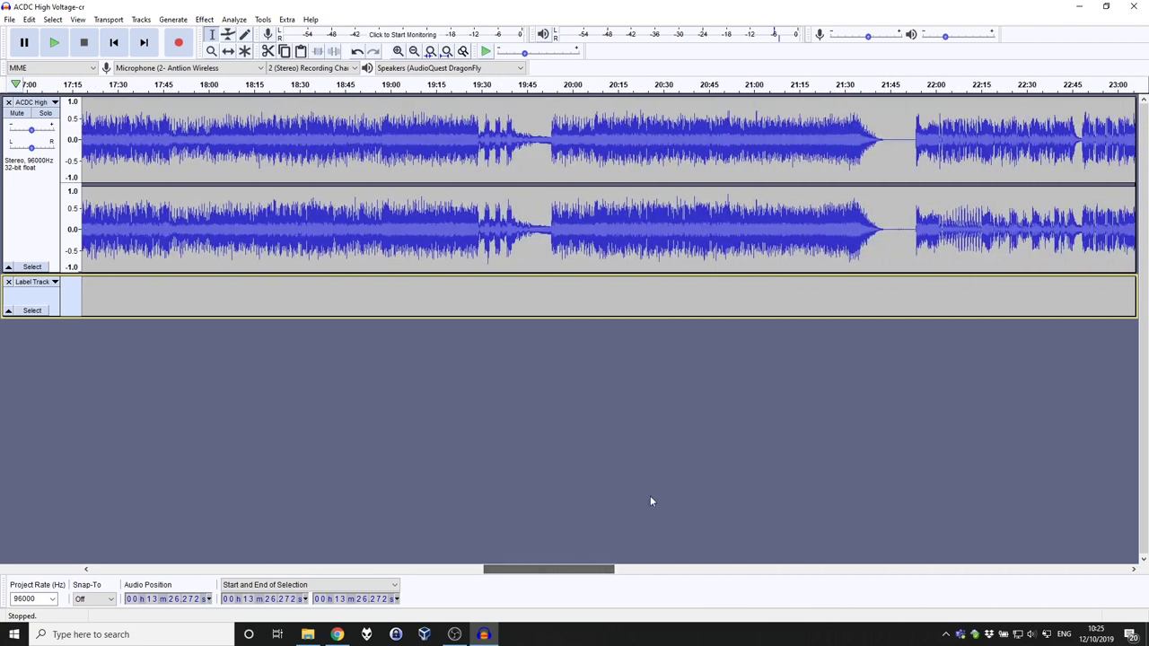
left_click(727, 288)
type("Tr")
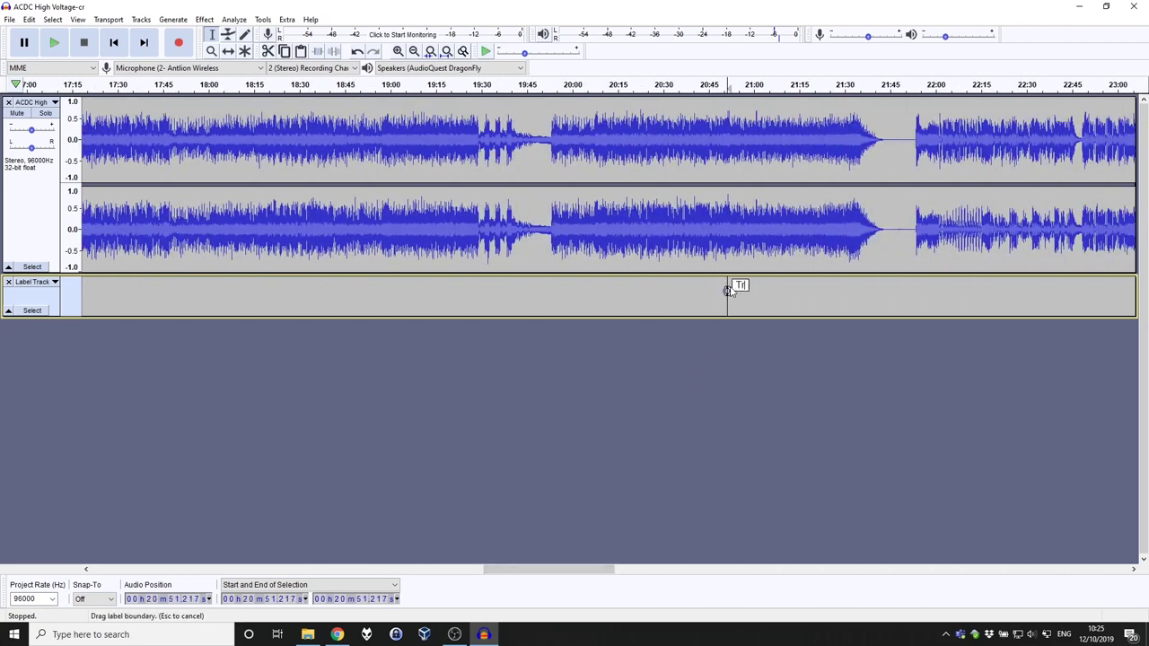
type("ack 5")
key("Return")
Add another label at 21:52.88, typed as '5. Track 5'.
left_click(908, 146)
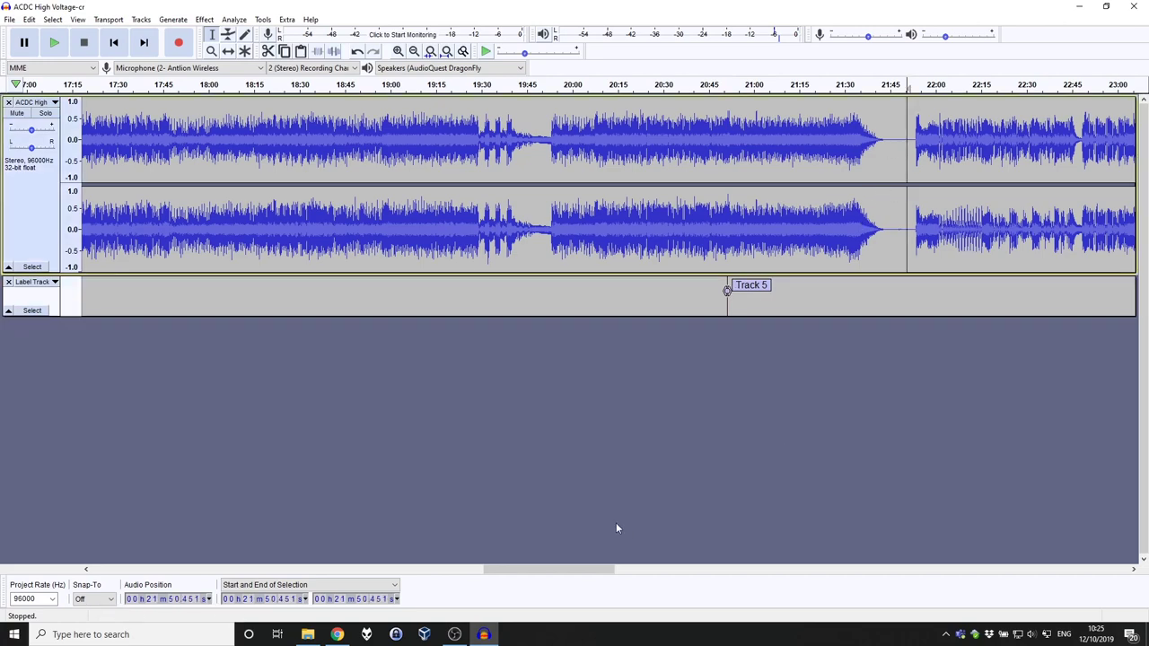
left_click_drag(579, 567, 634, 554)
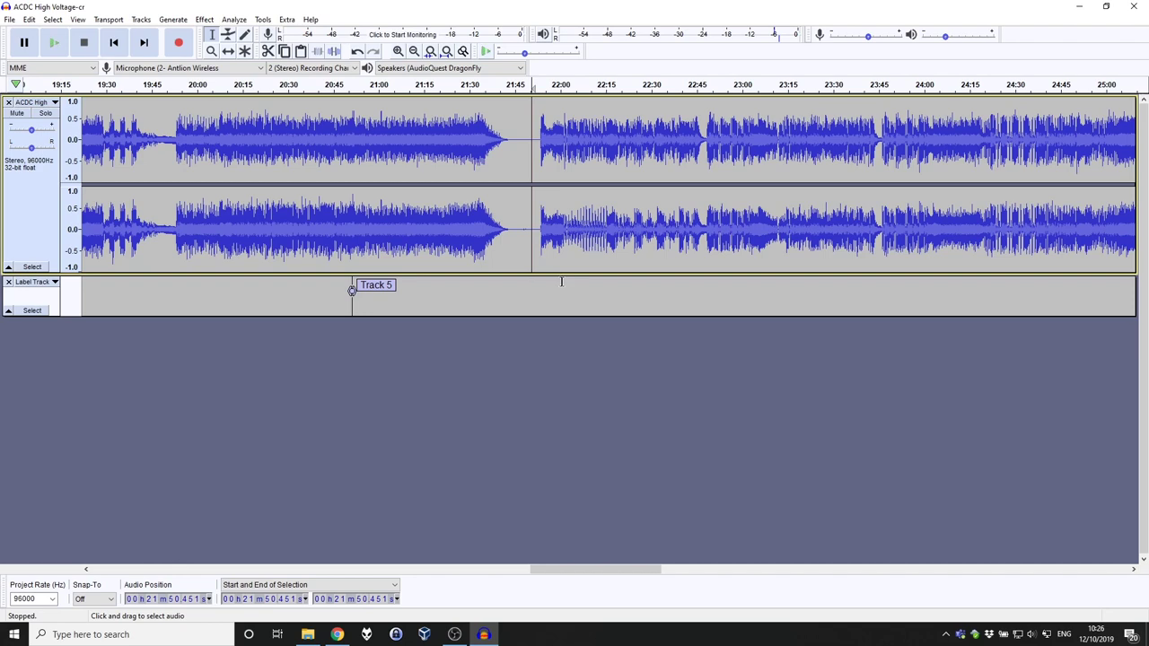
scroll(539, 251, "up", 4)
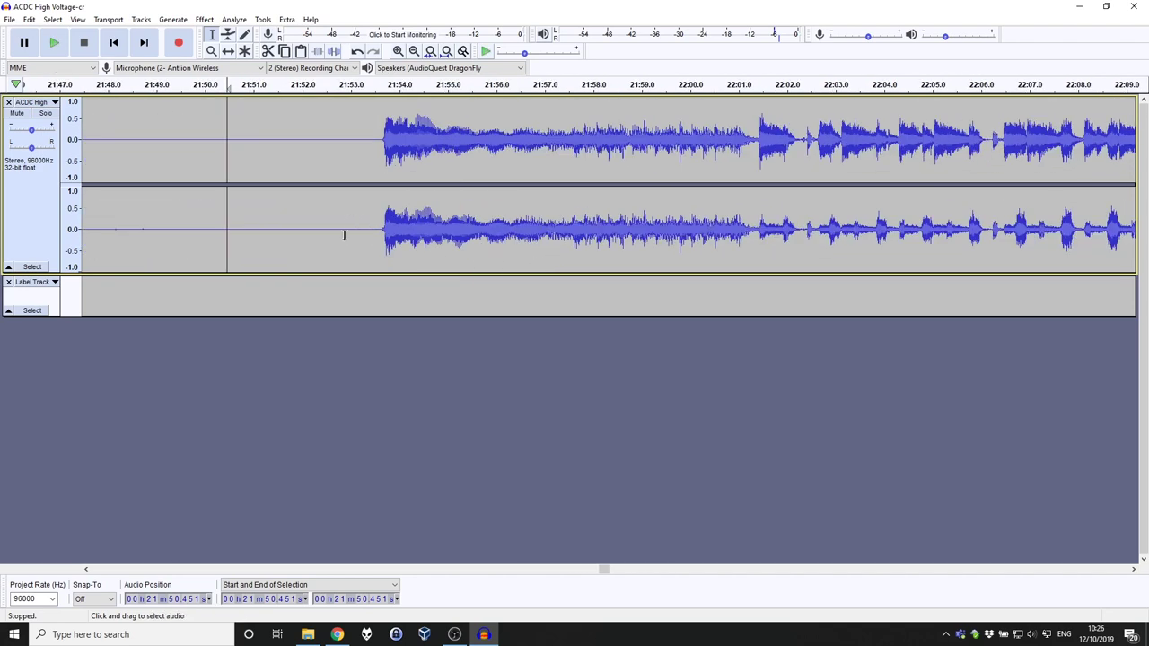
left_click(344, 235)
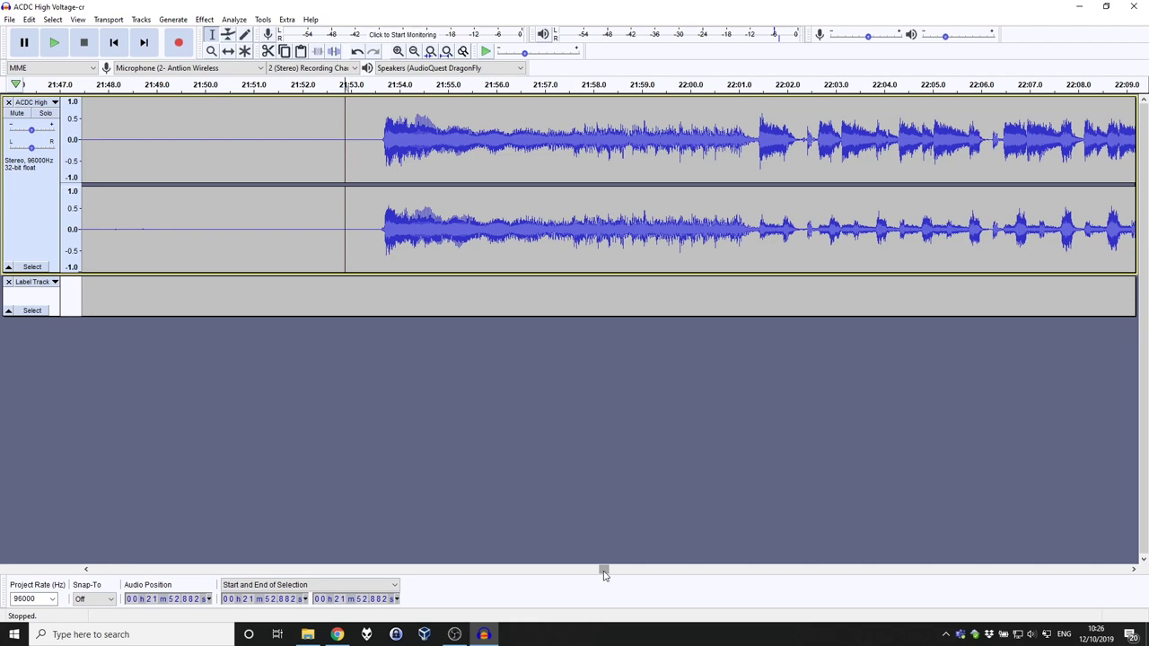
left_click_drag(605, 571, 599, 569)
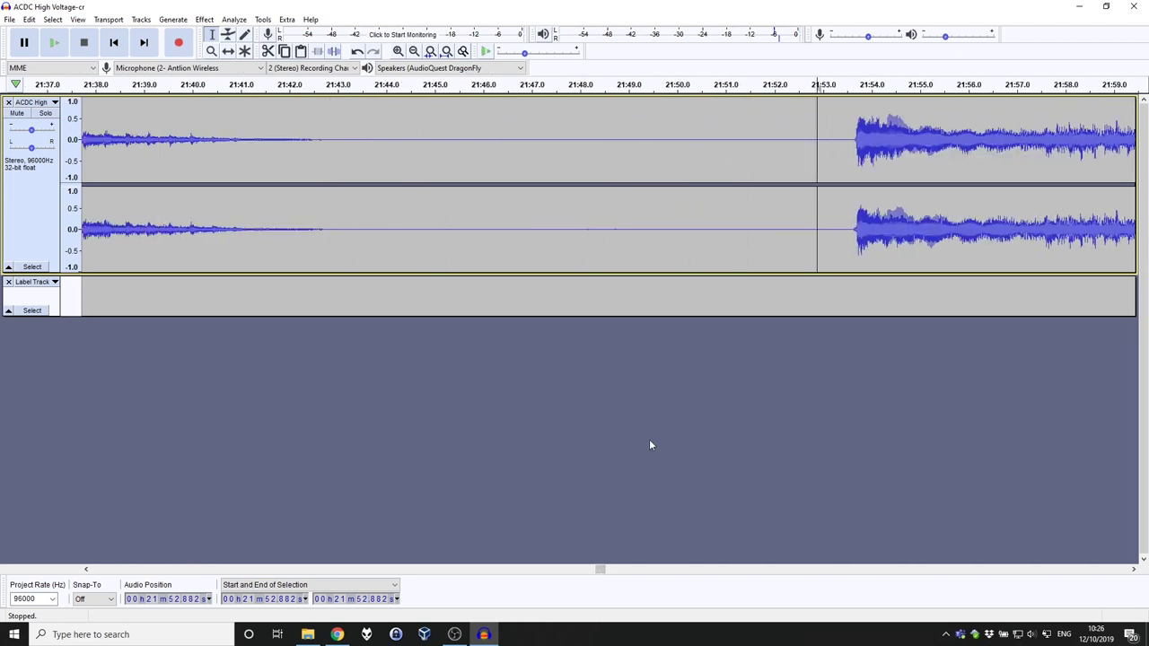
key("ctrl+b")
type("5")
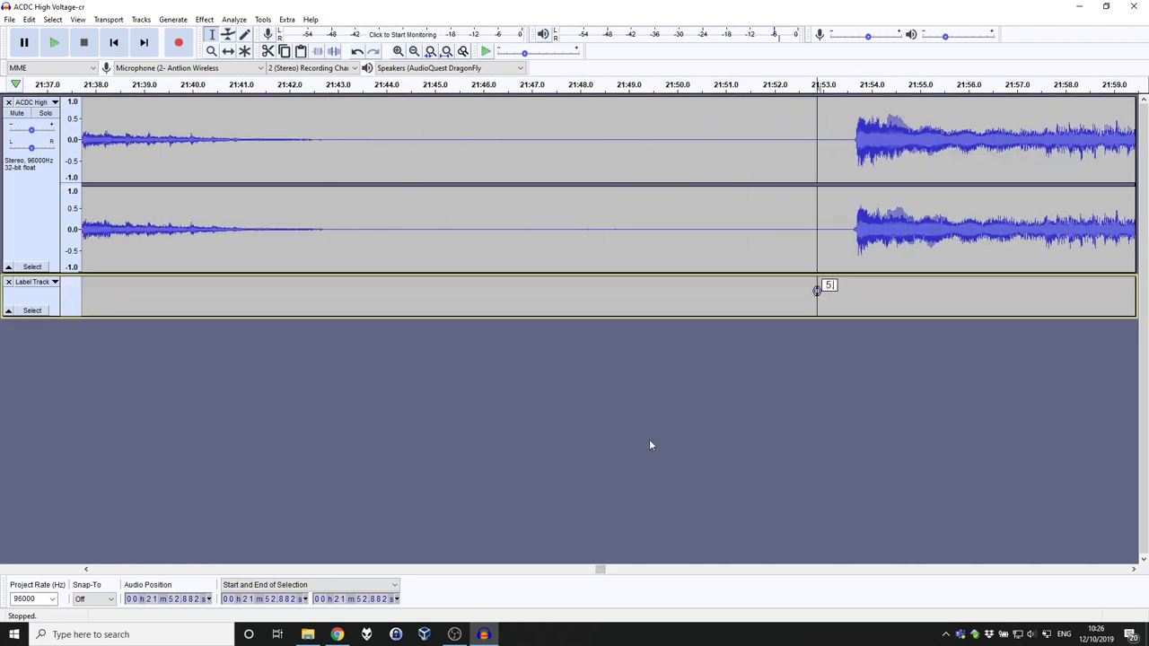
type(". Track 5")
Rename the 21:52.88 label to 'Track 6' and zoom out to show all six labels.
scroll(499, 350, "down", 4)
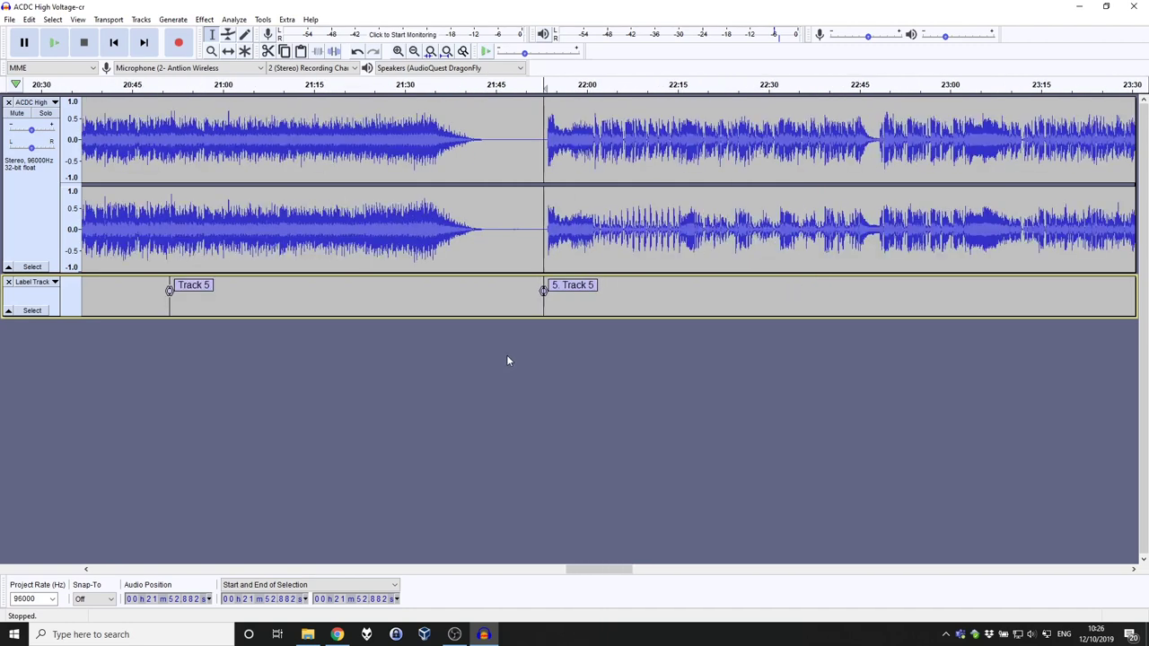
scroll(510, 364, "down", 1)
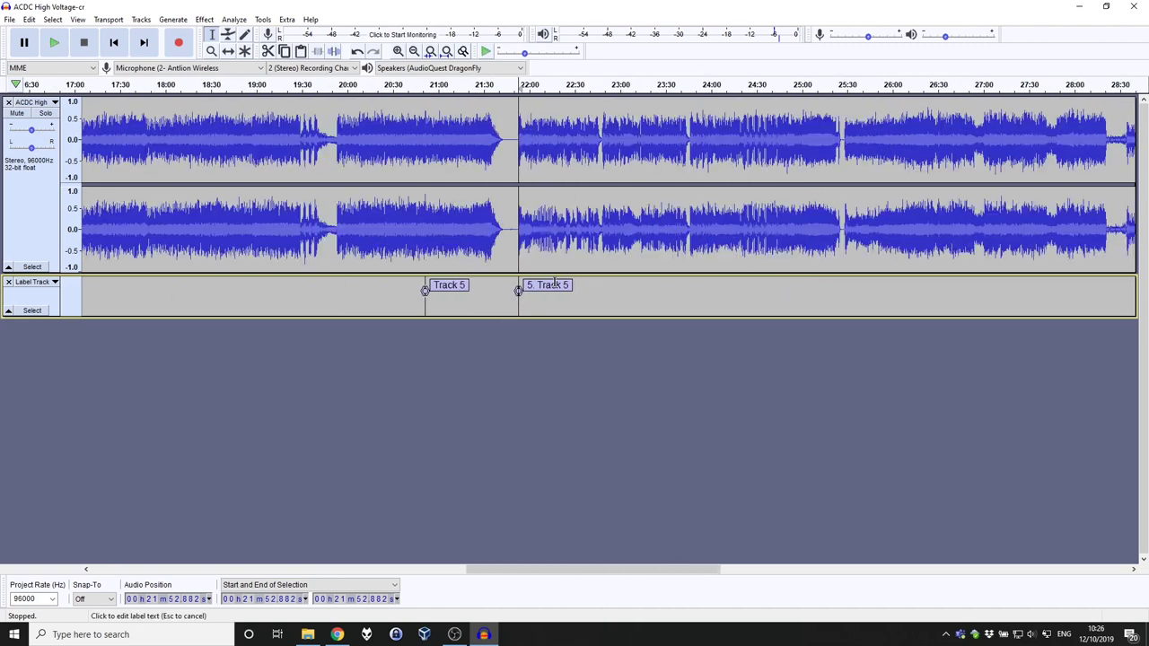
left_click(559, 284)
key("BackSpace")
key("BackSpace")
key("BackSpace")
key("BackSpace")
key("BackSpace")
key("BackSpace")
key("BackSpace")
key("BackSpace")
key("BackSpace")
key("BackSpace")
type("Track 6")
key("Return")
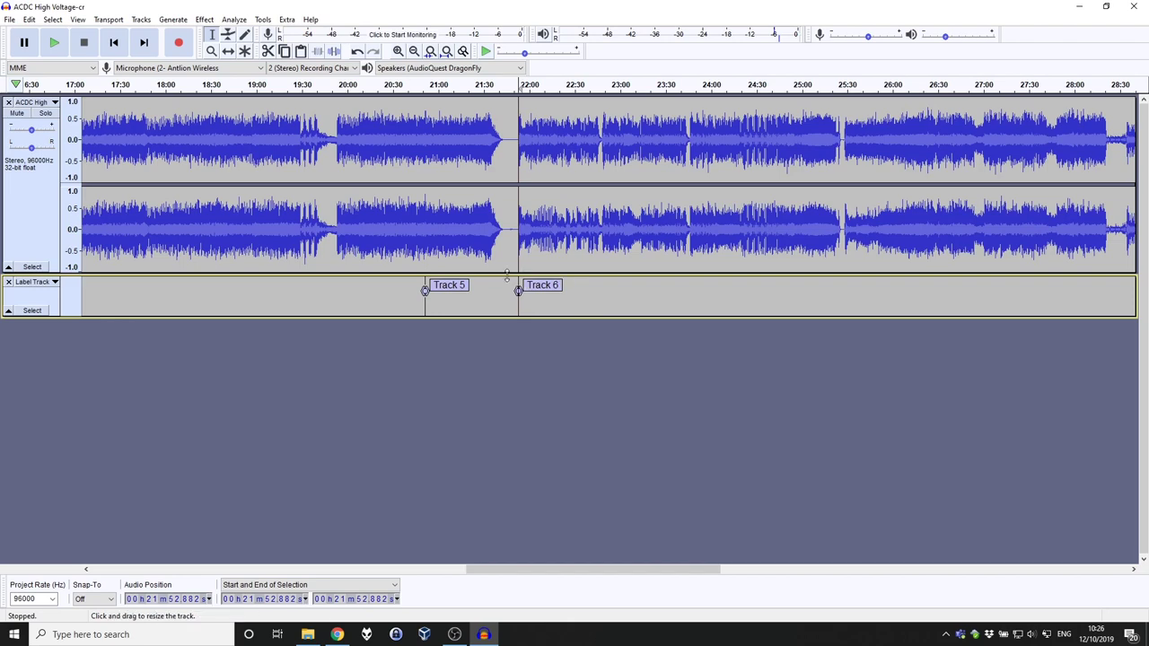
left_click_drag(643, 573, 145, 536)
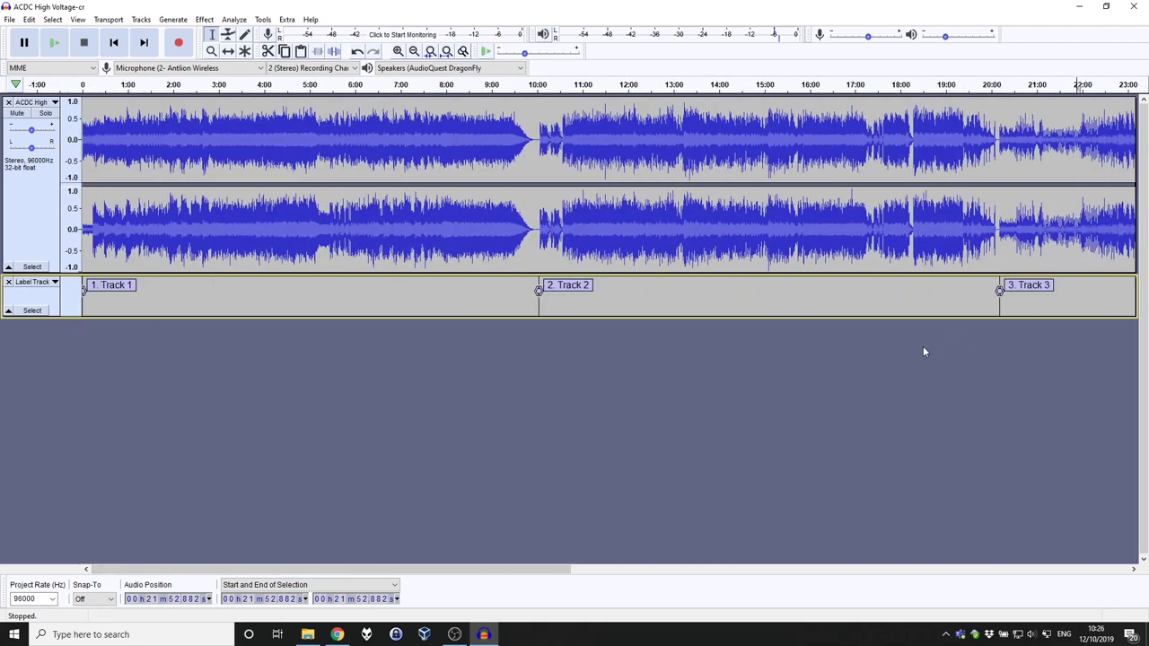
key("ctrl+3")
Start Export Multiple into a new 'split' folder in Desktop > Ripped > ACDC Highvoltage.
left_click(10, 19)
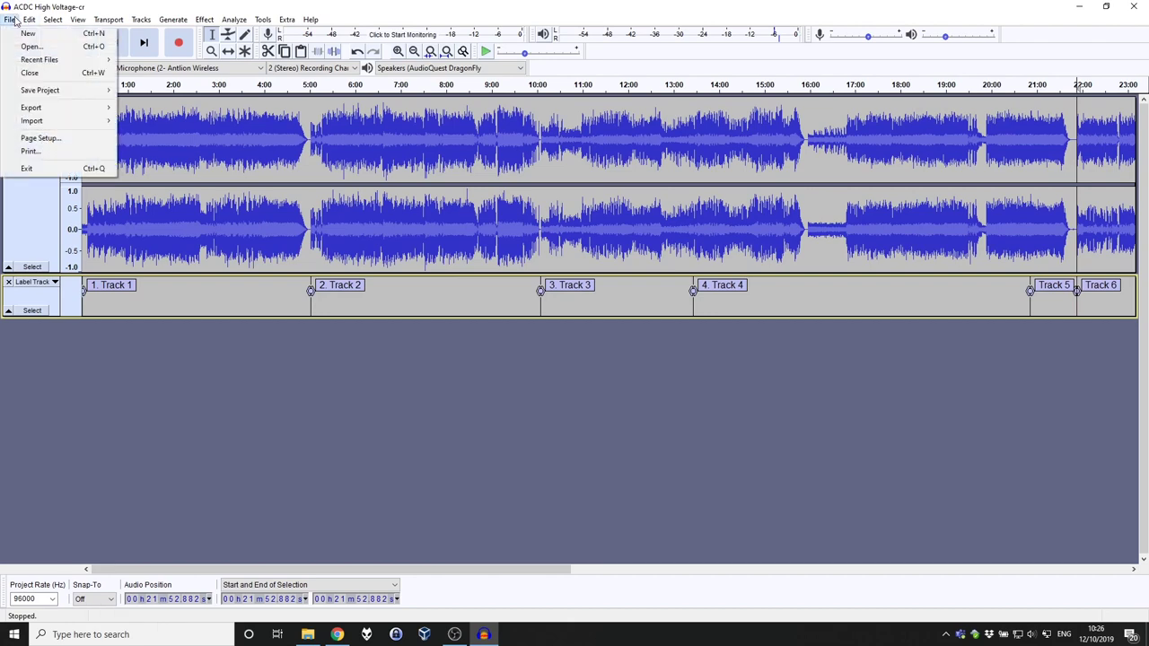
mouse_move(29, 109)
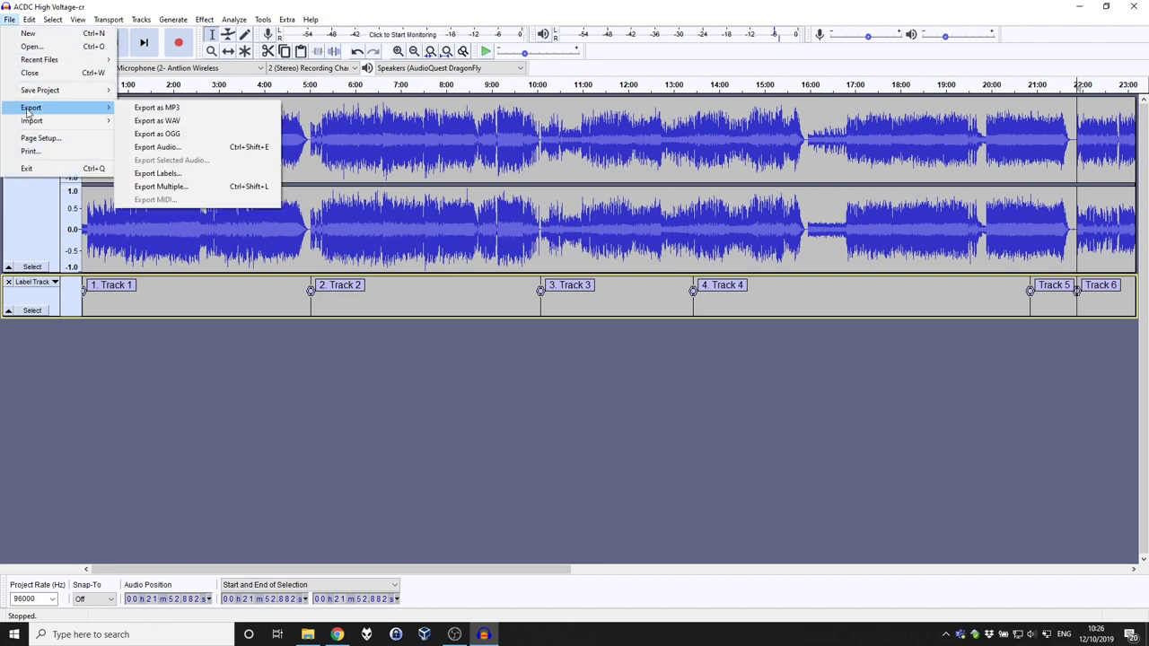
left_click(193, 188)
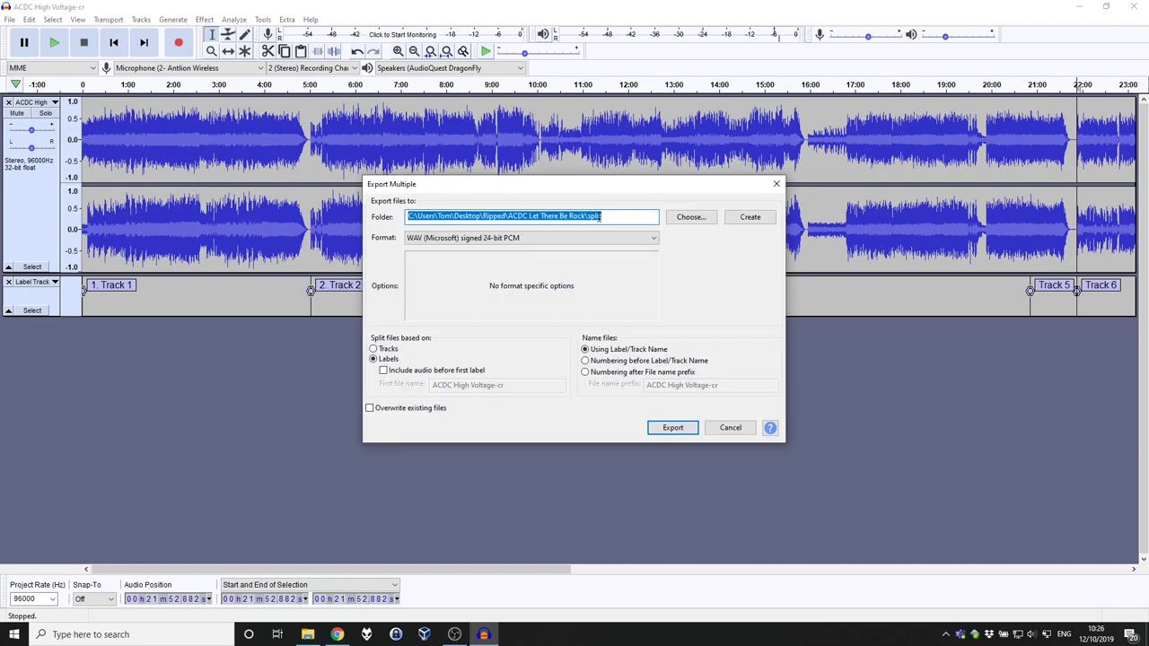
left_click(690, 216)
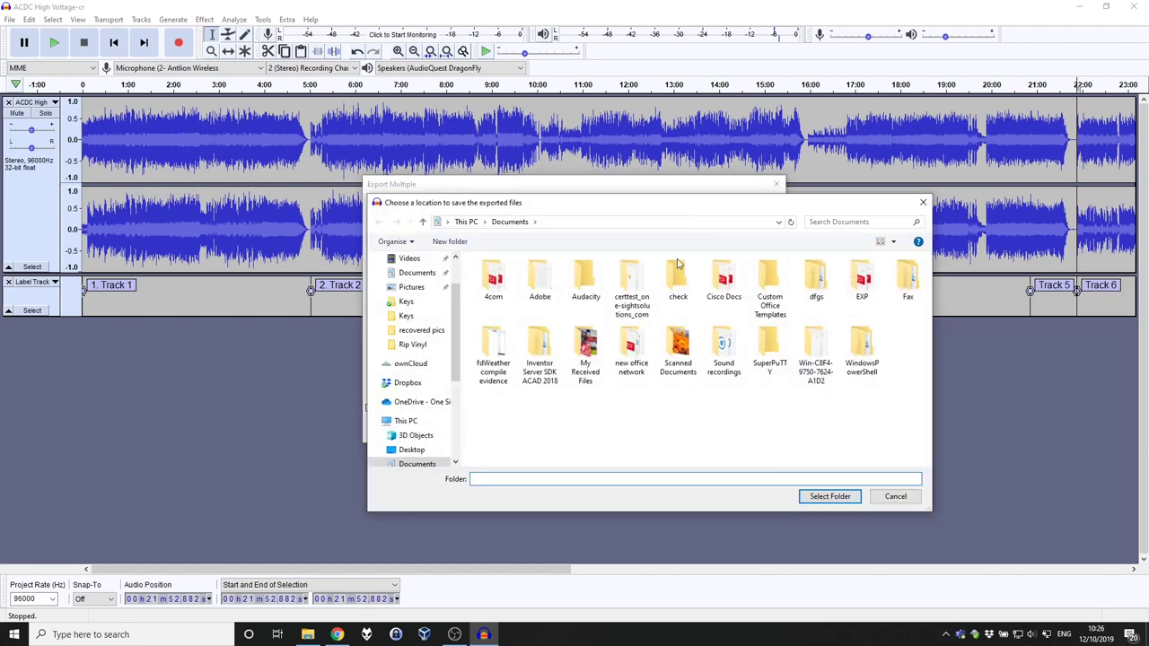
scroll(428, 293, "up", 2)
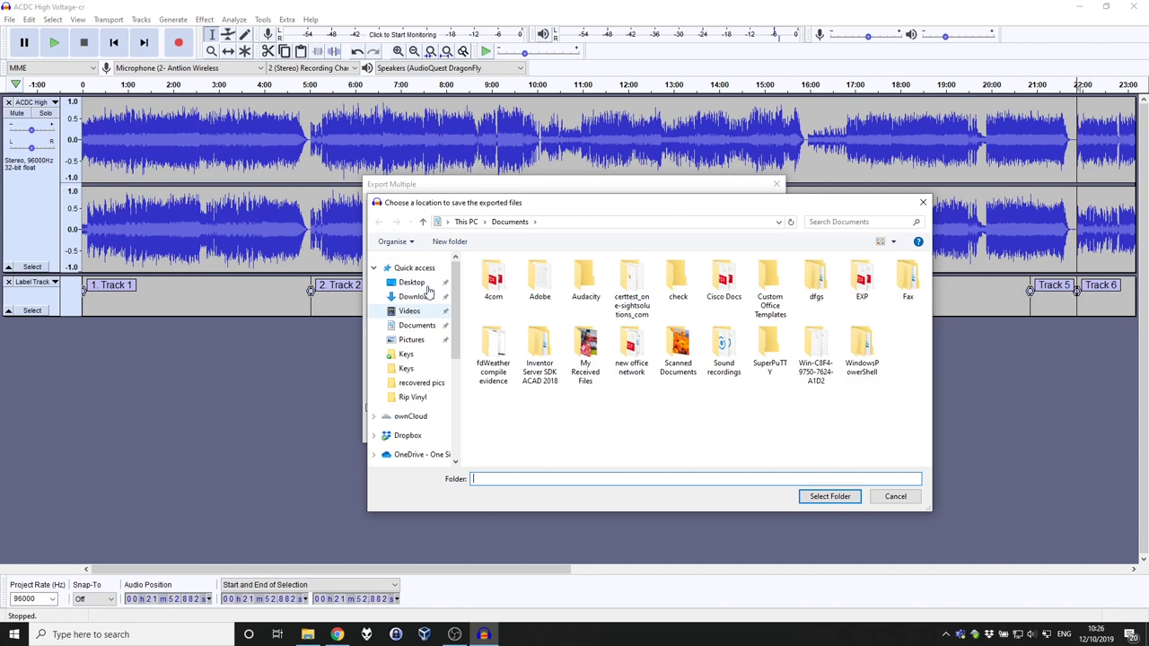
left_click(415, 284)
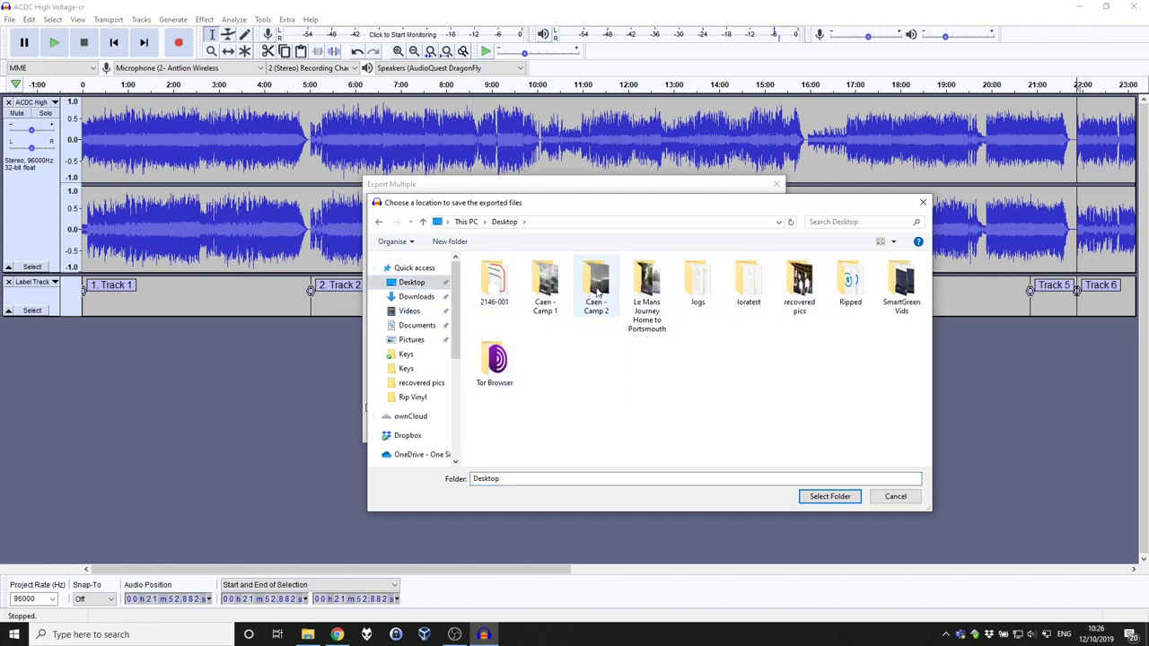
double_click(849, 281)
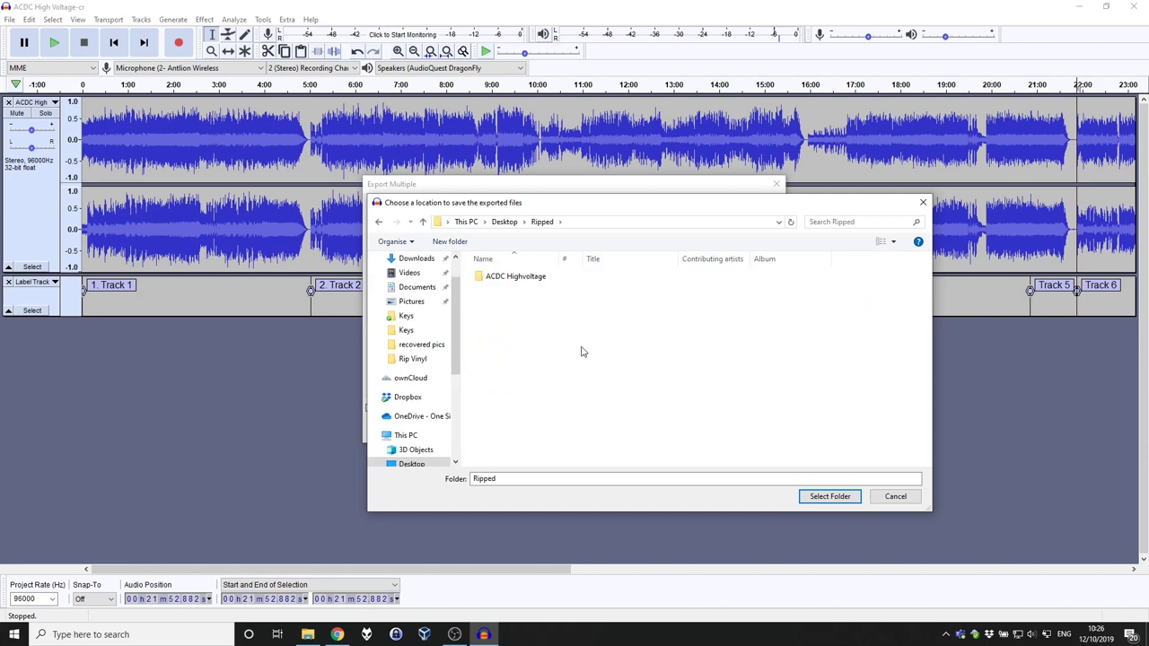
left_click(541, 282)
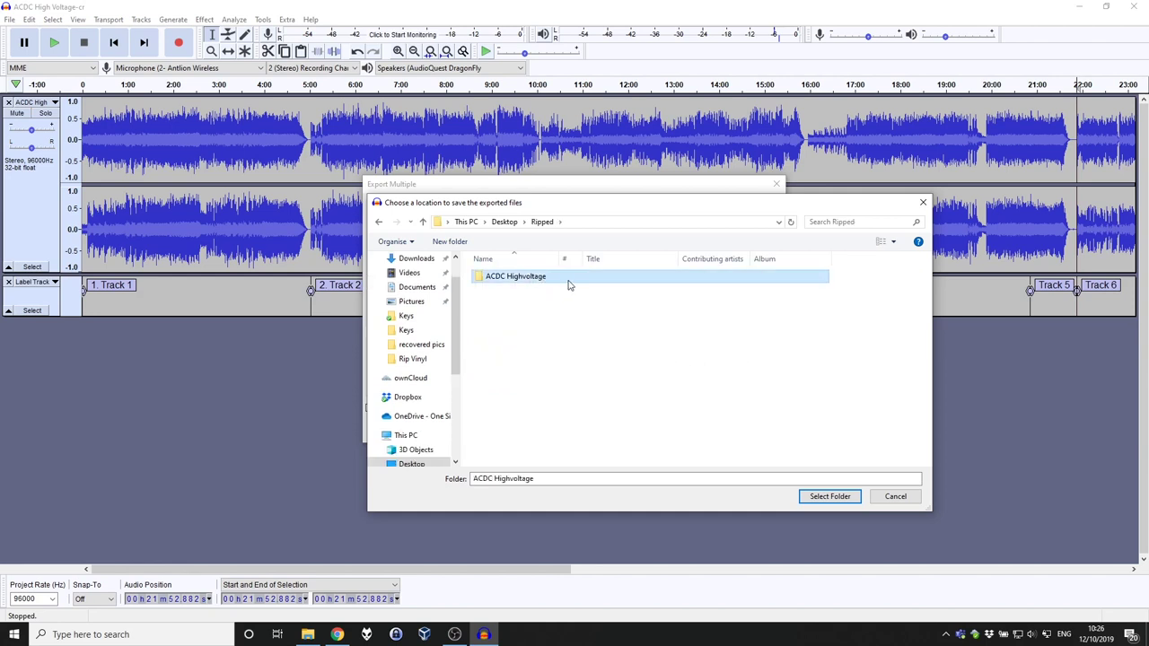
double_click(567, 284)
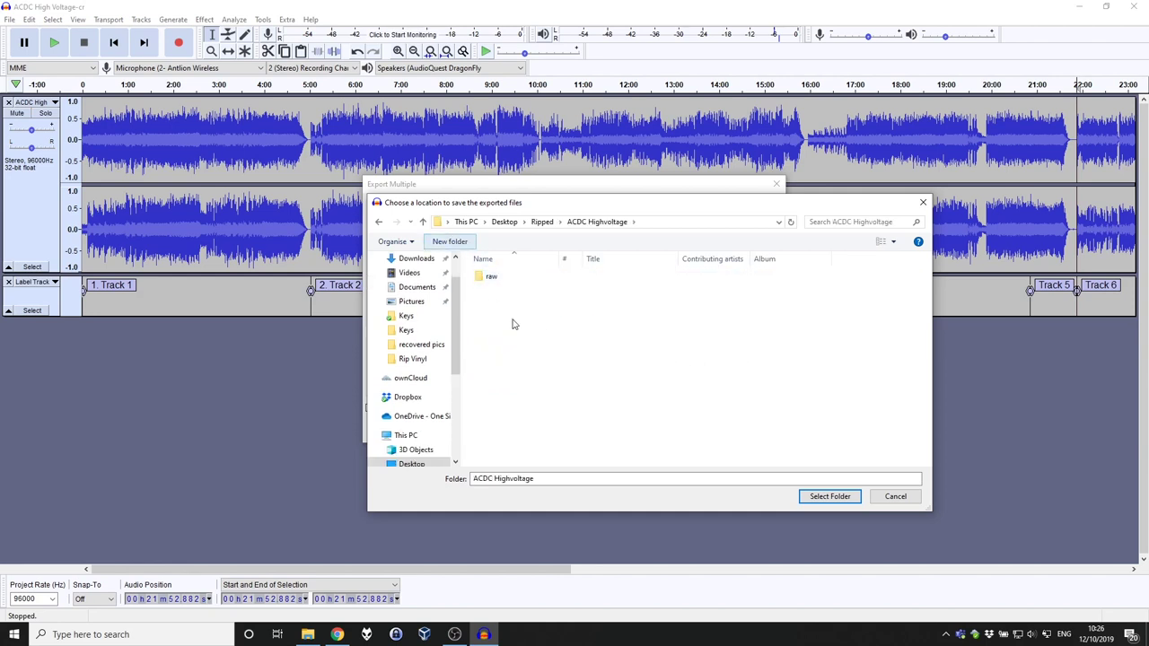
type("plit")
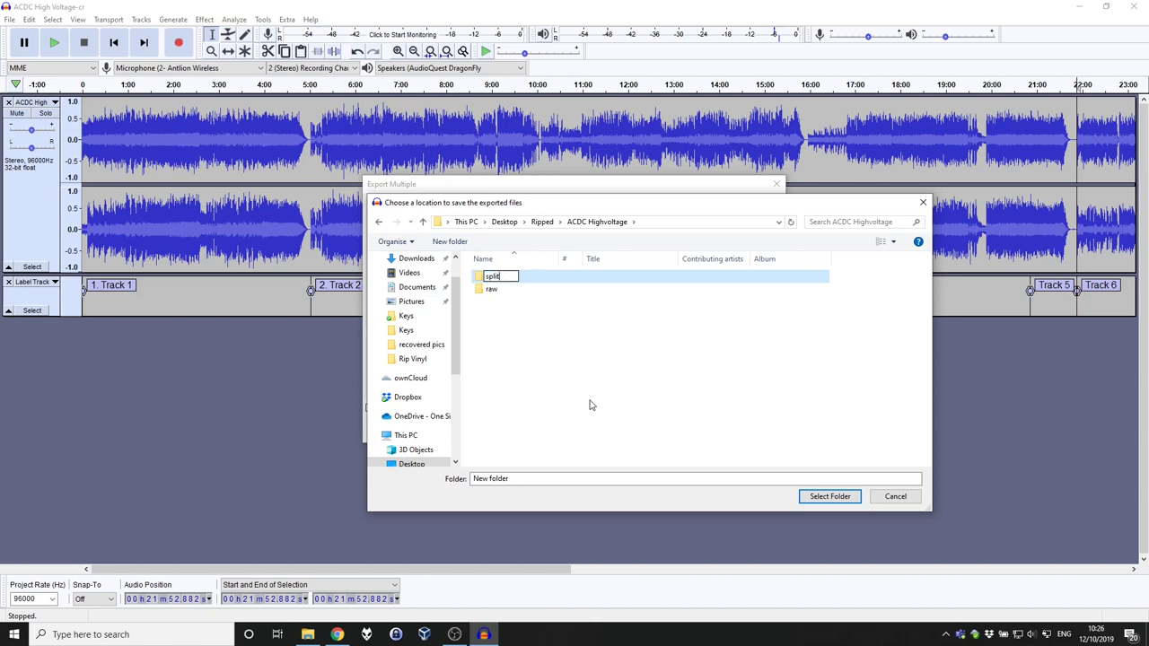
key("Return")
left_click(829, 496)
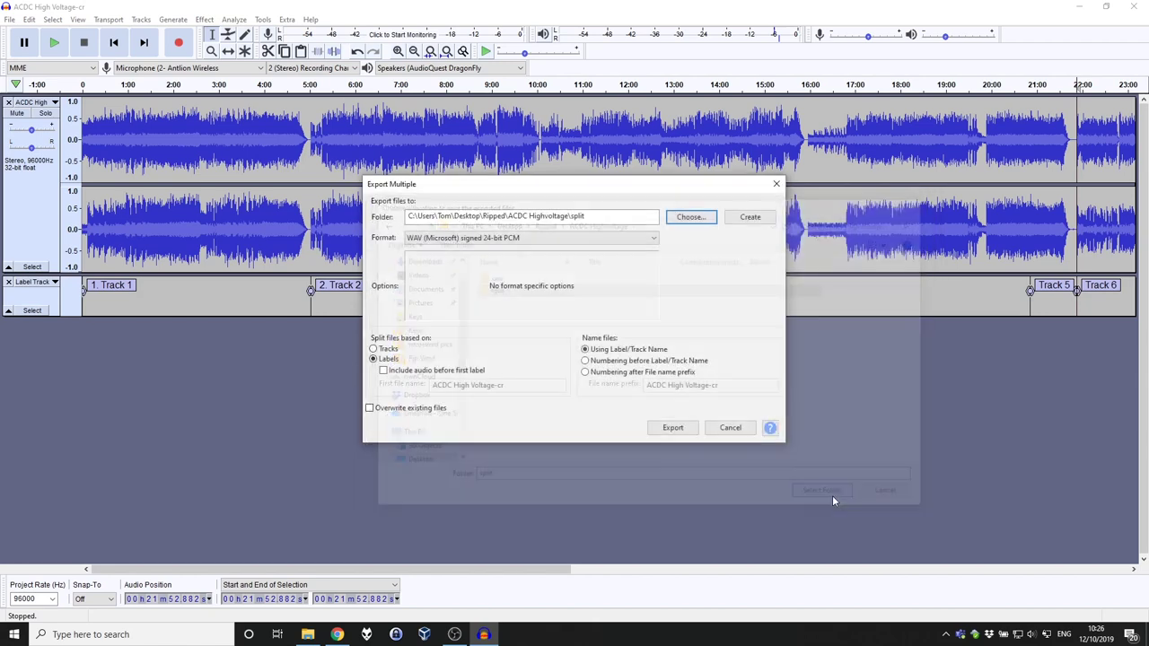
Keep WAV signed 24-bit PCM as the format and begin the export.
left_click(592, 239)
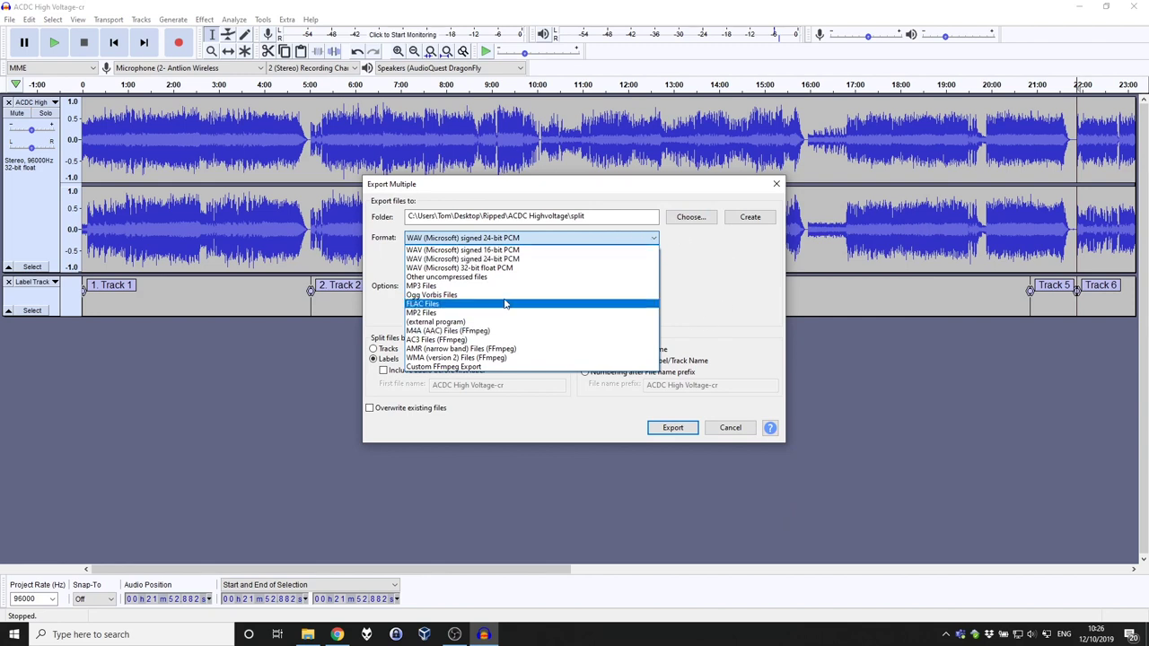
left_click(503, 259)
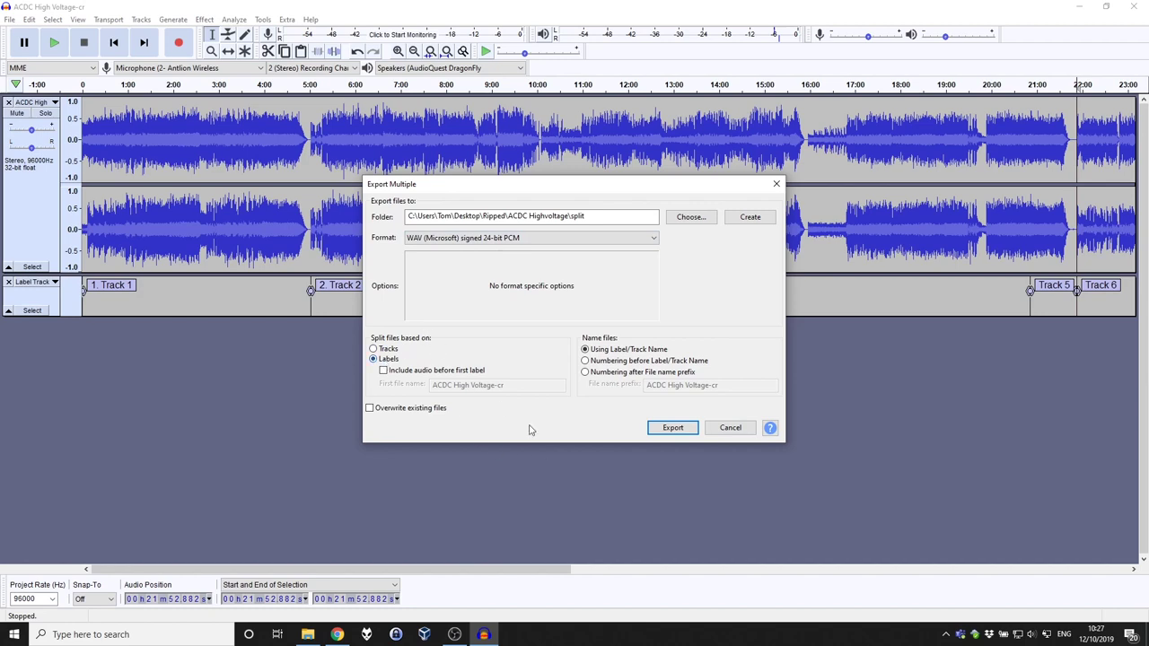
left_click(674, 429)
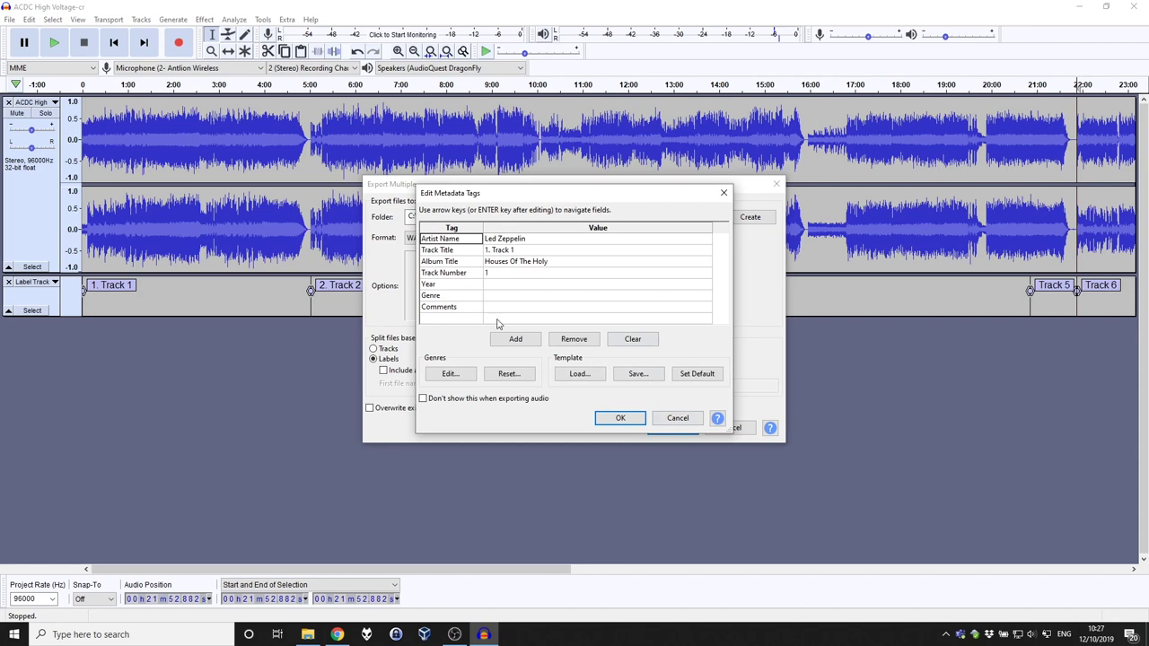
Clear Track 1's Album Title, Track Number and Artist tags, leaving the title unchanged.
double_click(556, 263)
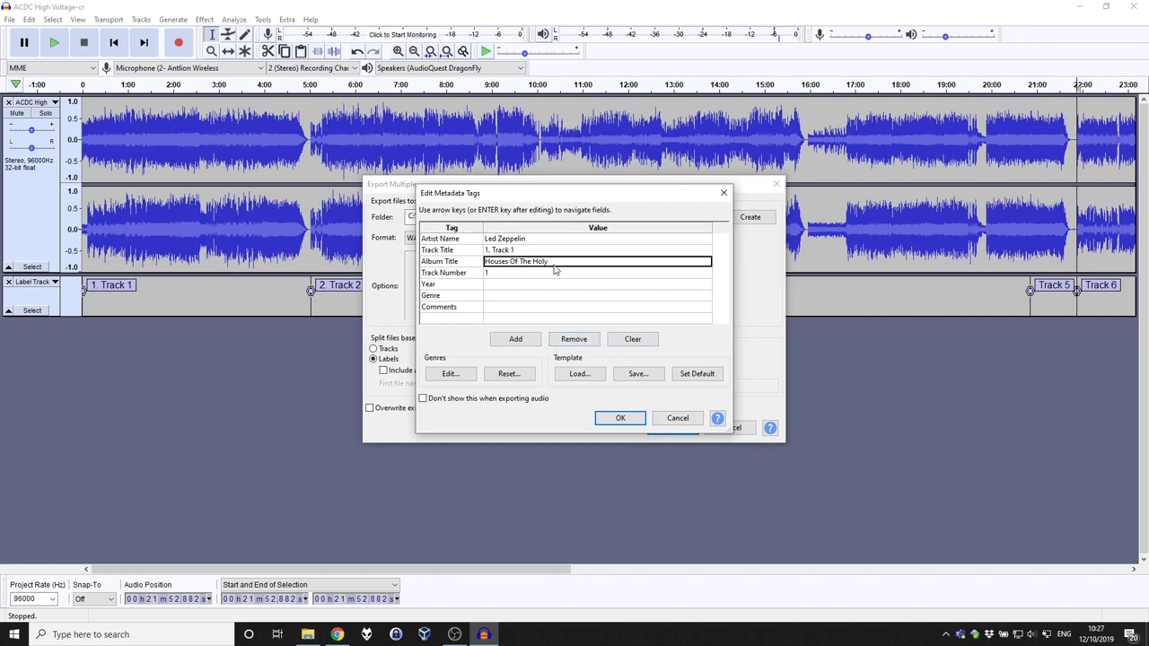
key("BackSpace")
double_click(517, 274)
key("BackSpace")
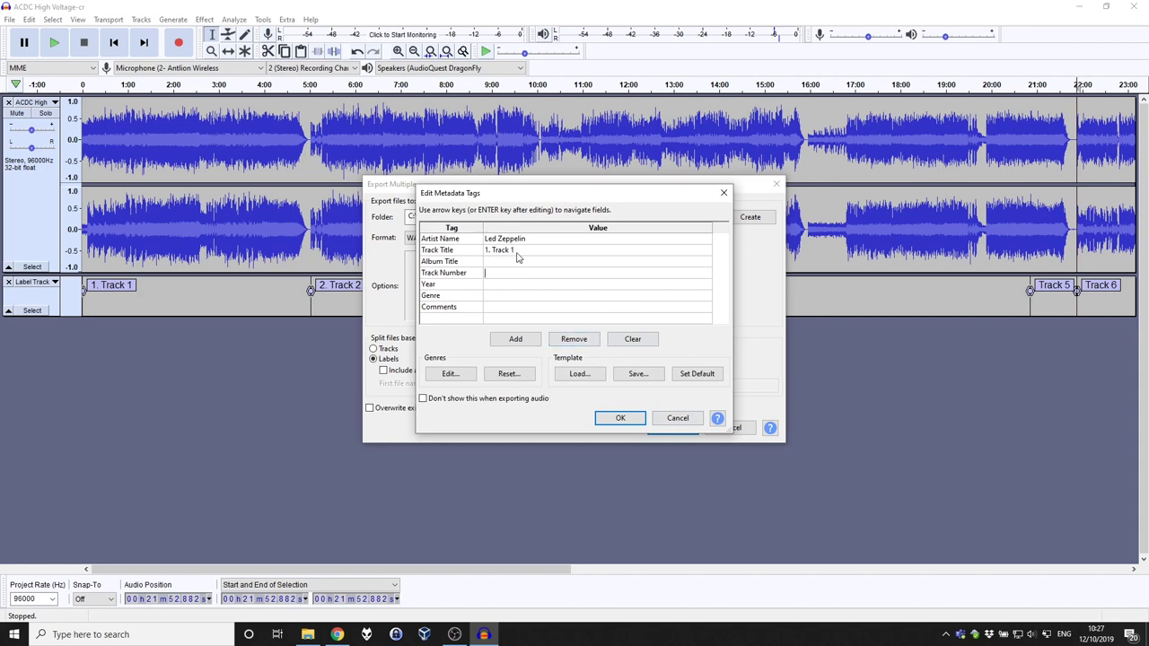
double_click(515, 240)
key("BackSpace")
double_click(527, 252)
left_click(540, 254)
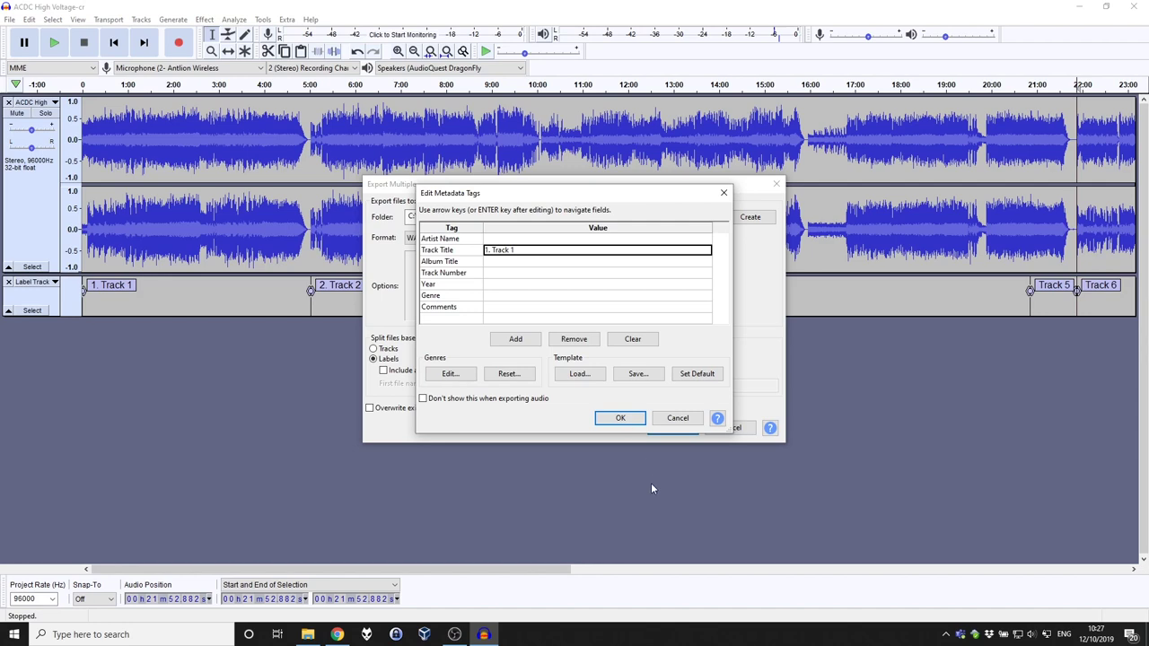
Accept the tags for Track 1 and Track 2 so the export finishes.
left_click(620, 418)
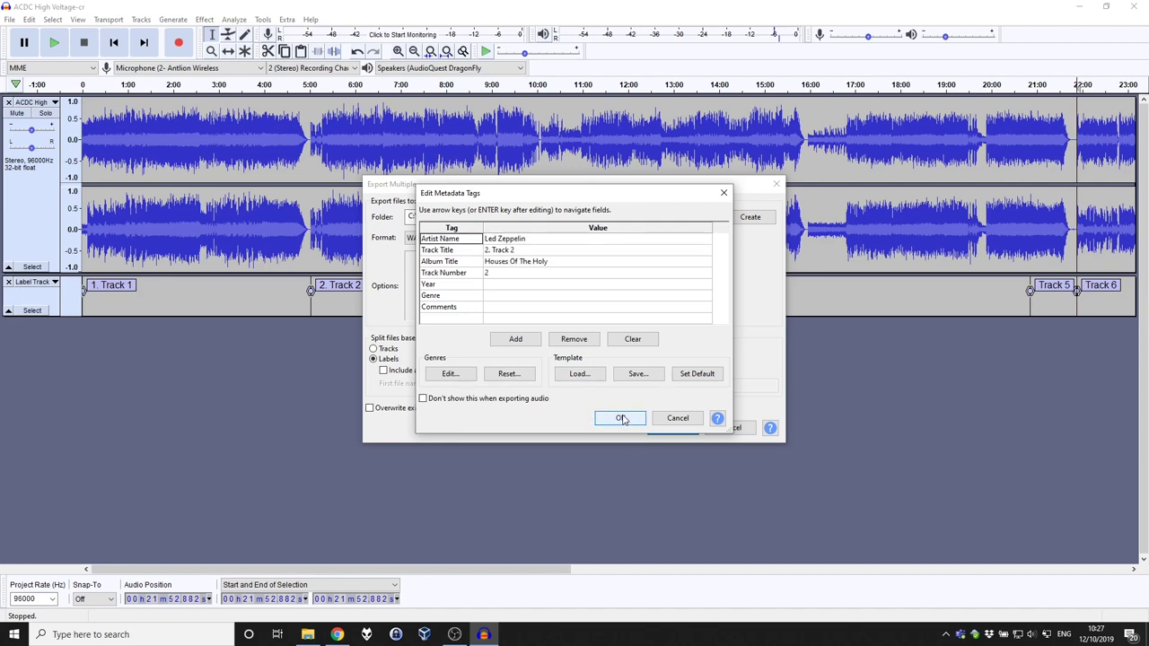
left_click(619, 416)
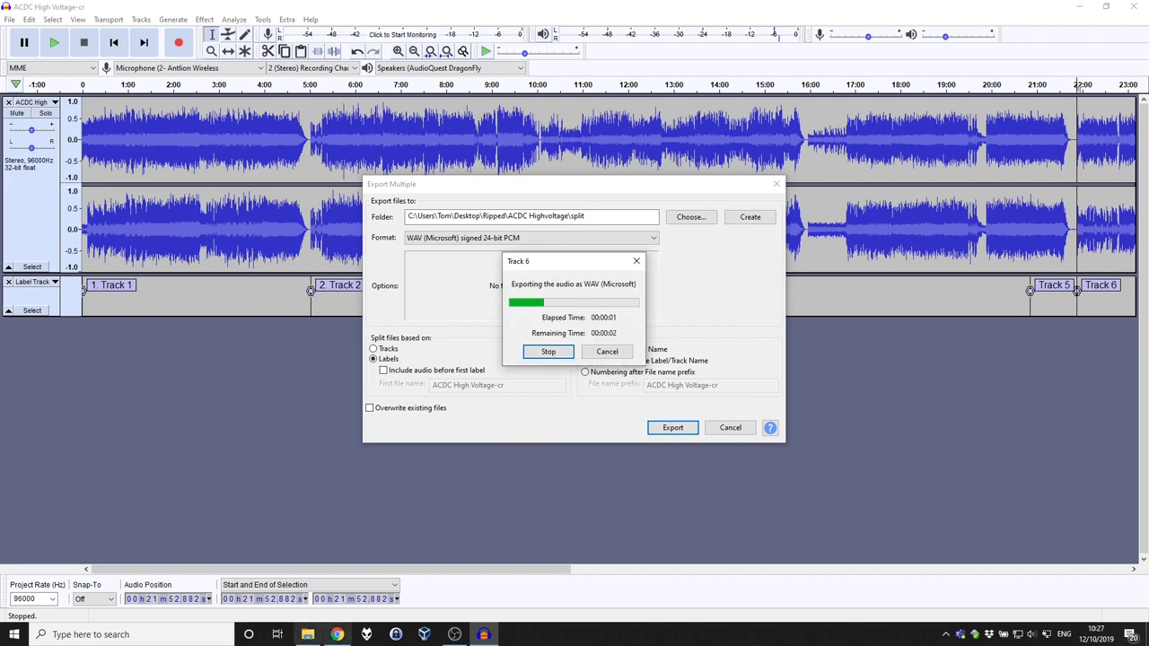
left_click(308, 635)
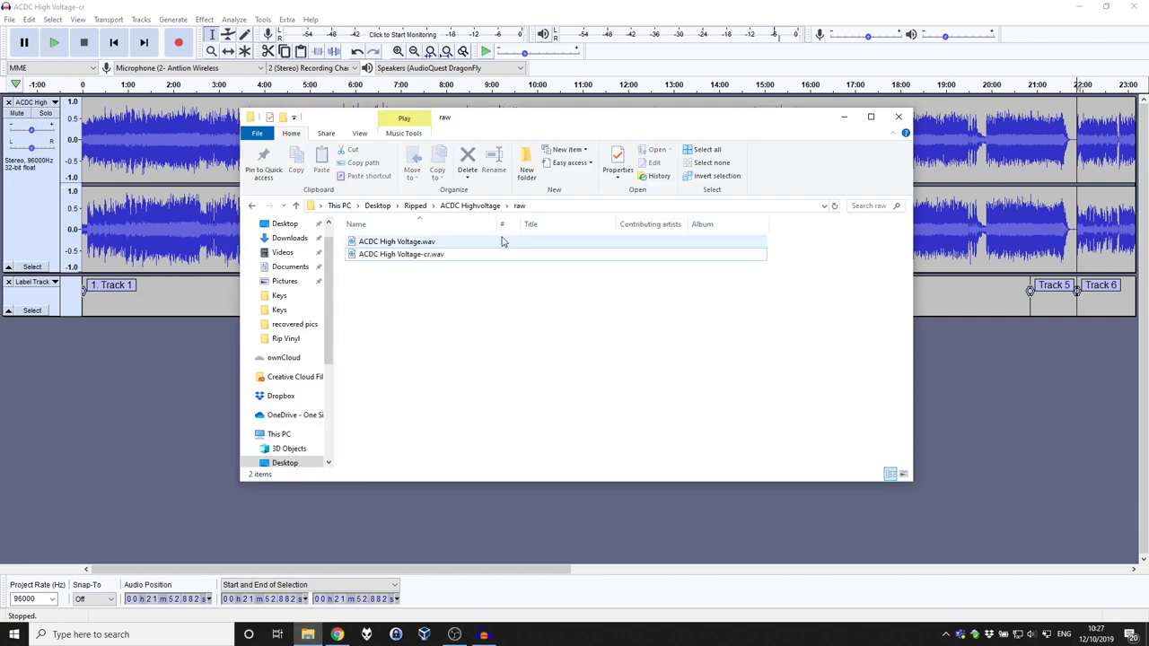
Open the split folder in File Explorer and select the six exported WAVs.
left_click(469, 205)
double_click(403, 259)
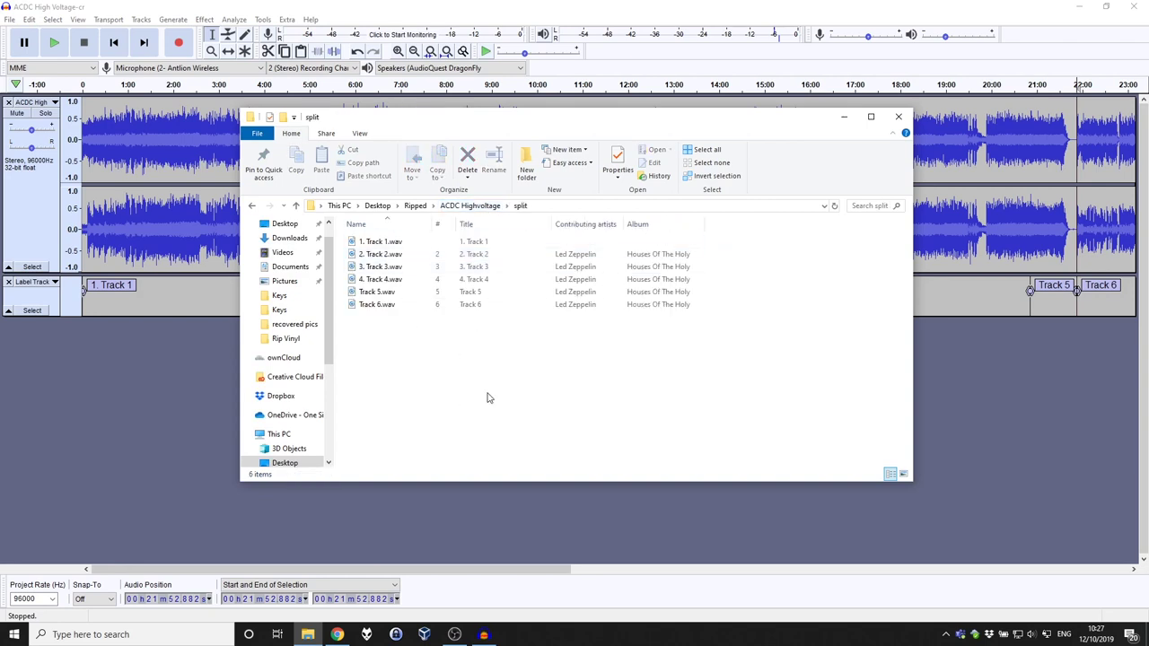
left_click_drag(600, 425, 336, 236)
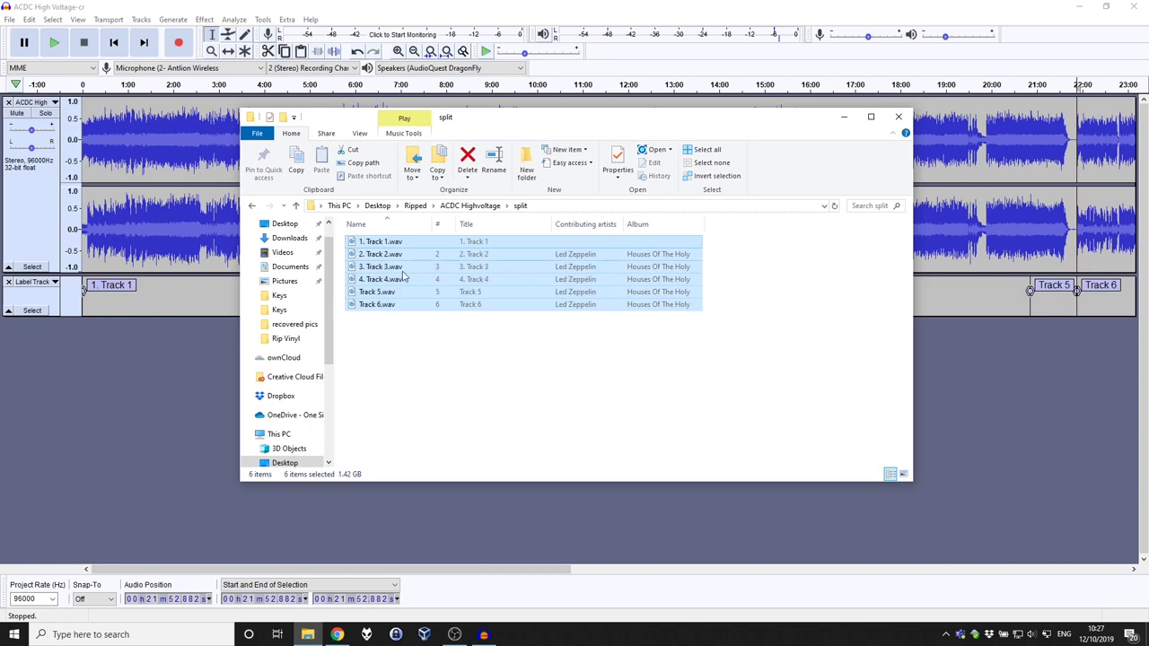
Dismiss Audacity's export success message and close Audacity without saving.
left_click(916, 7)
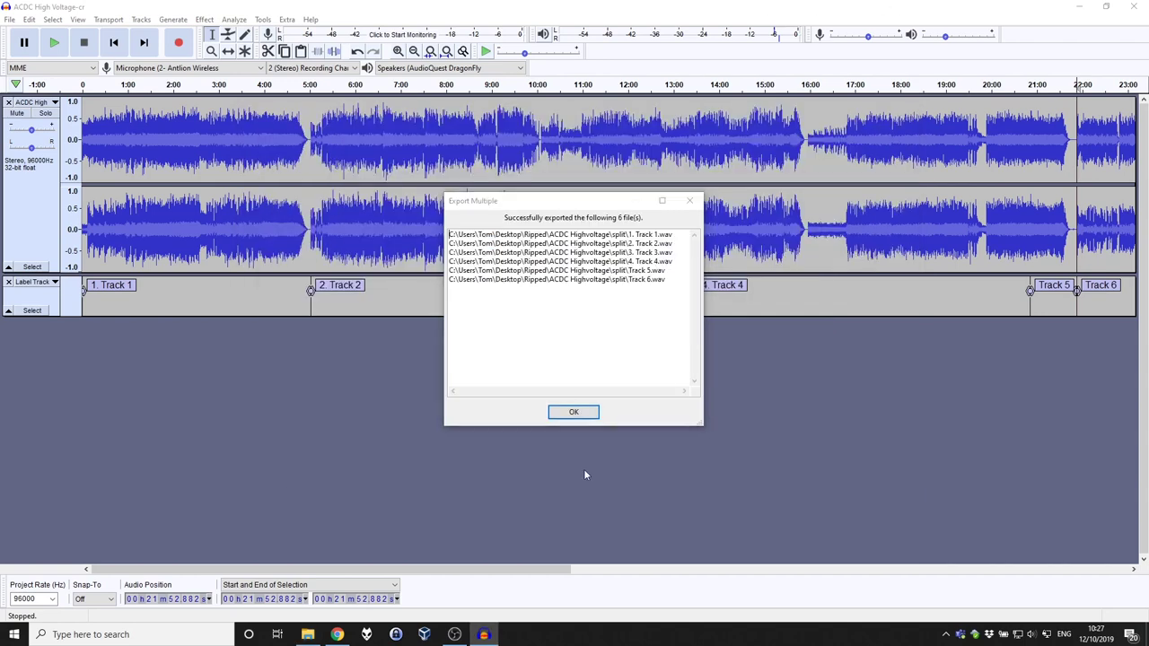
left_click(575, 411)
left_click(1137, 6)
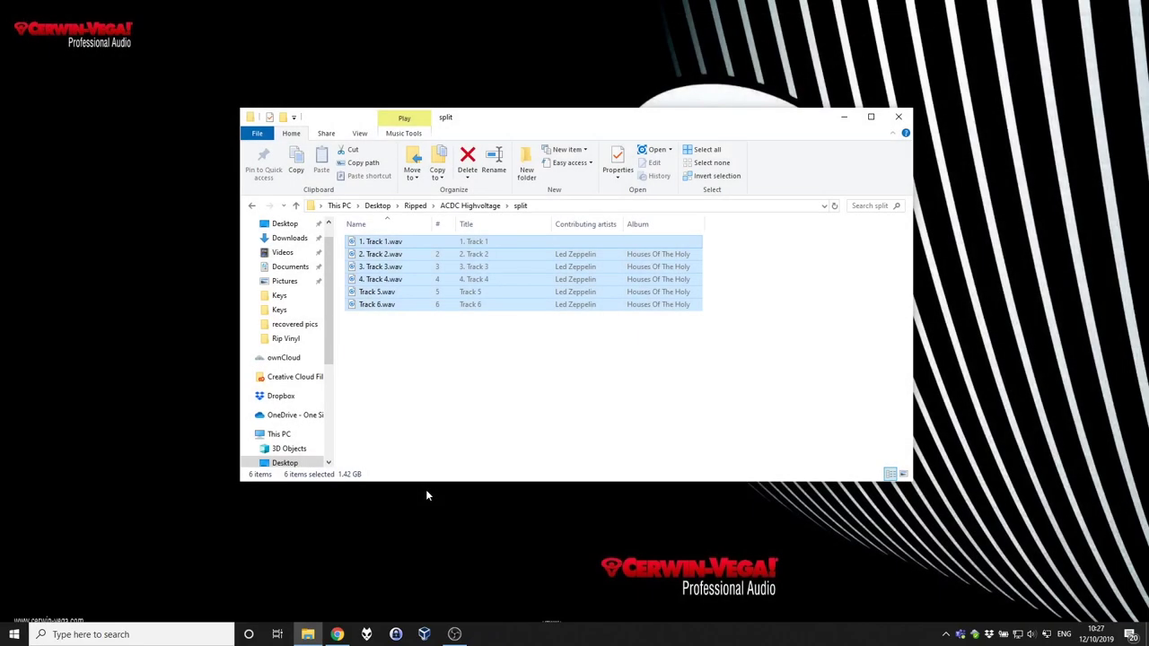
left_click(414, 361)
Select all six WAV files and open them in dBpoweramp's Edit ID-Tag editor.
left_click_drag(545, 397, 359, 225)
left_click(453, 370)
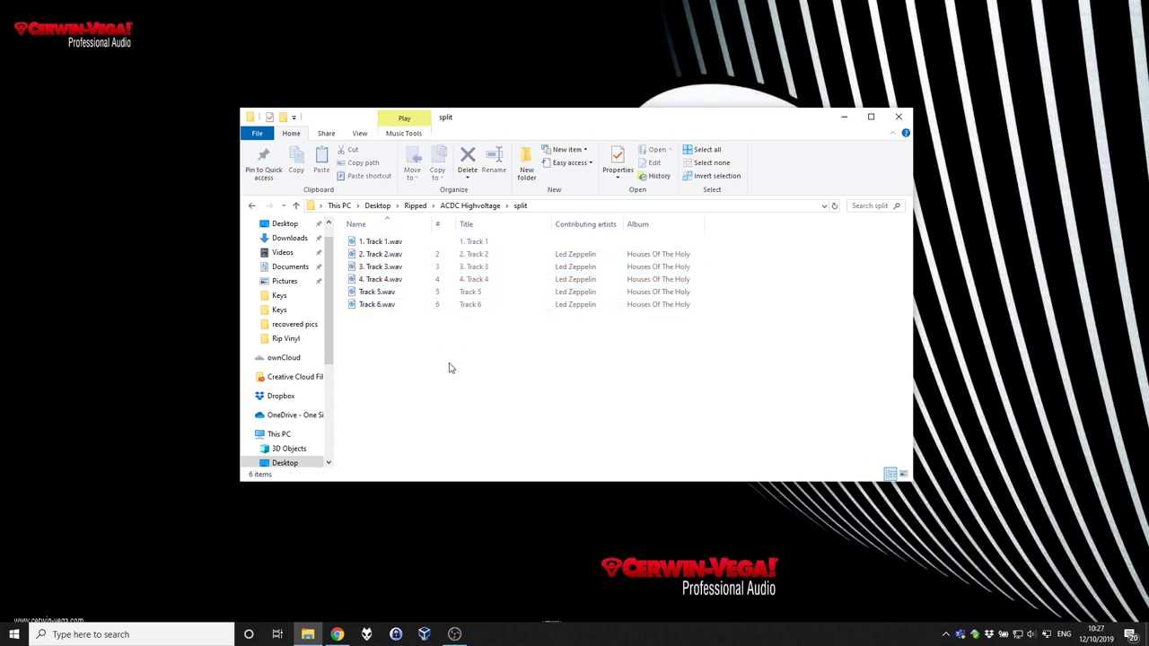
left_click_drag(449, 375, 406, 287)
right_click(406, 287)
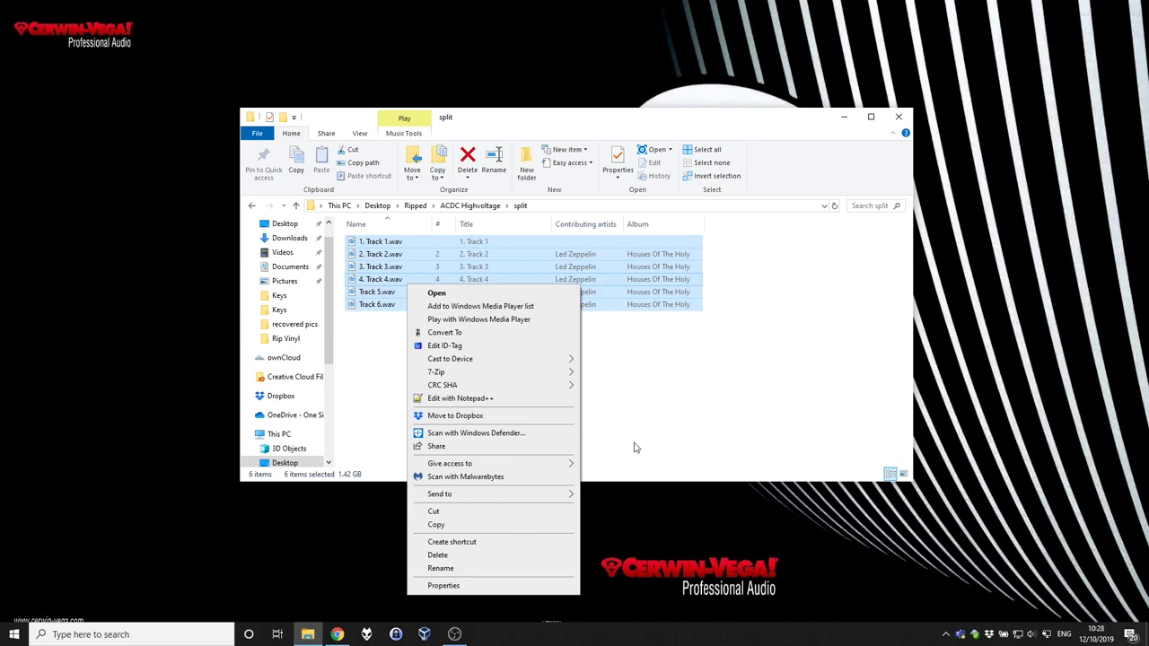
left_click(443, 346)
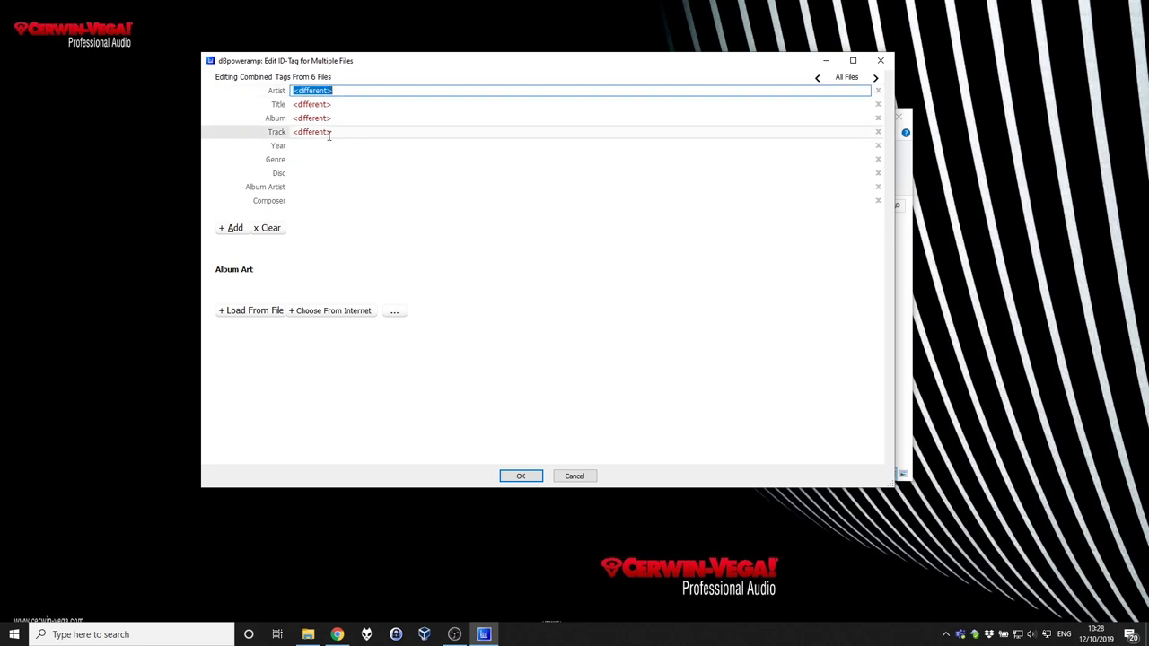
Set artist 'AC/DC' and album 'High Voltage Vinyl Rip' on all six files and save.
type("AC/DC")
left_click(344, 118)
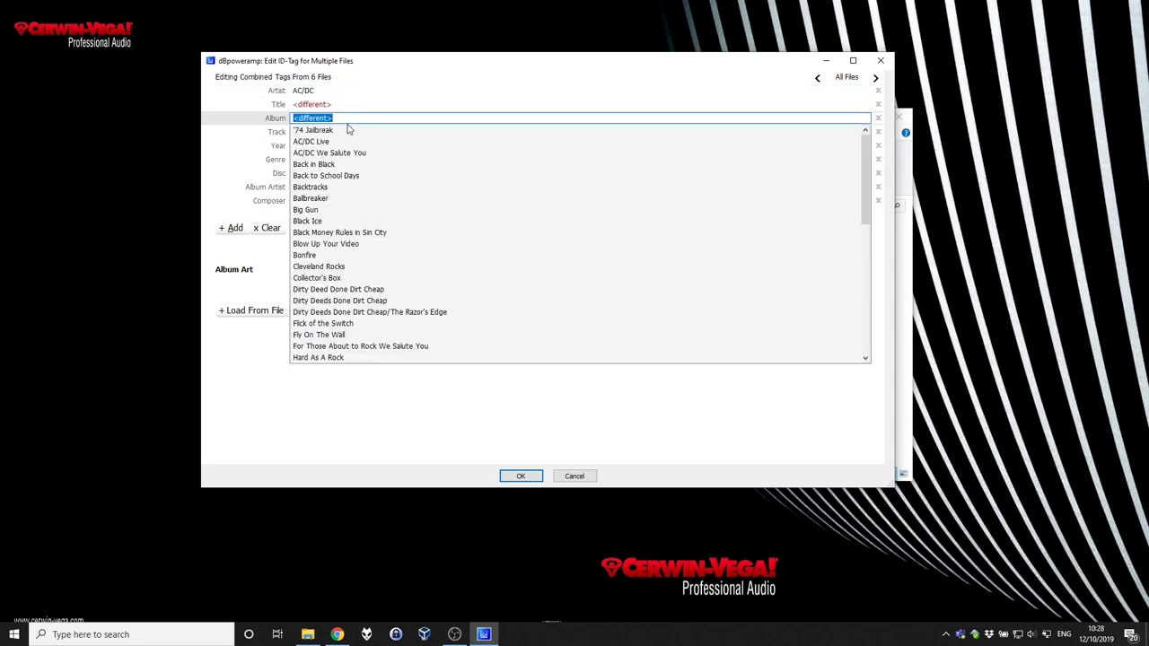
type("High Voltag")
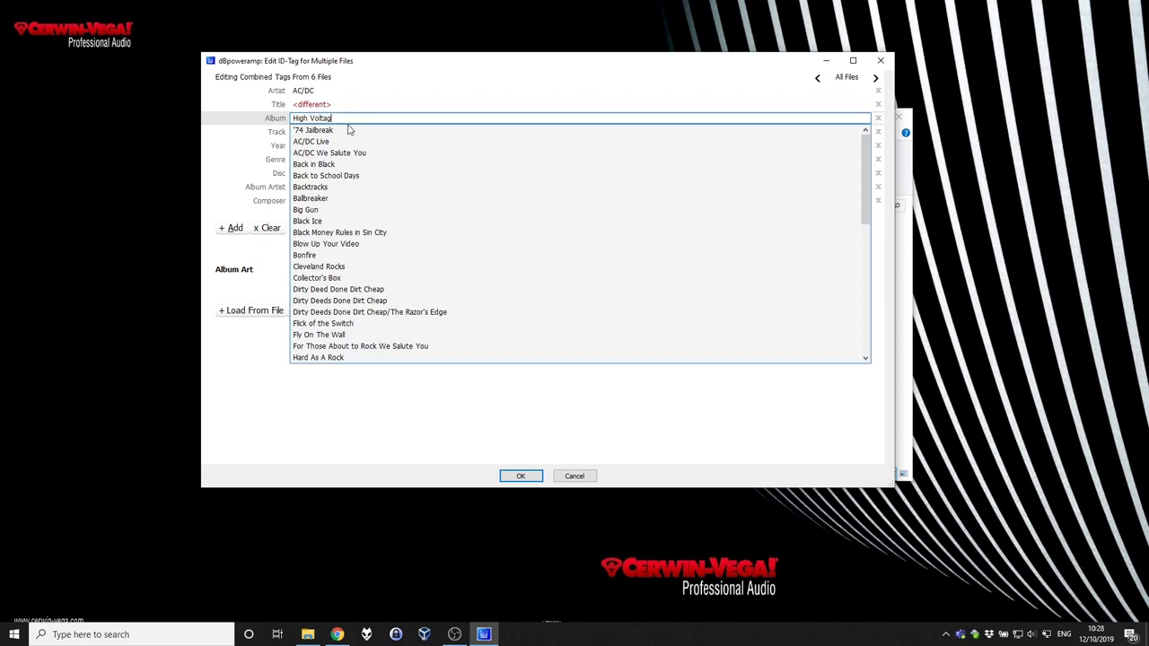
type("e Vinyl Rip")
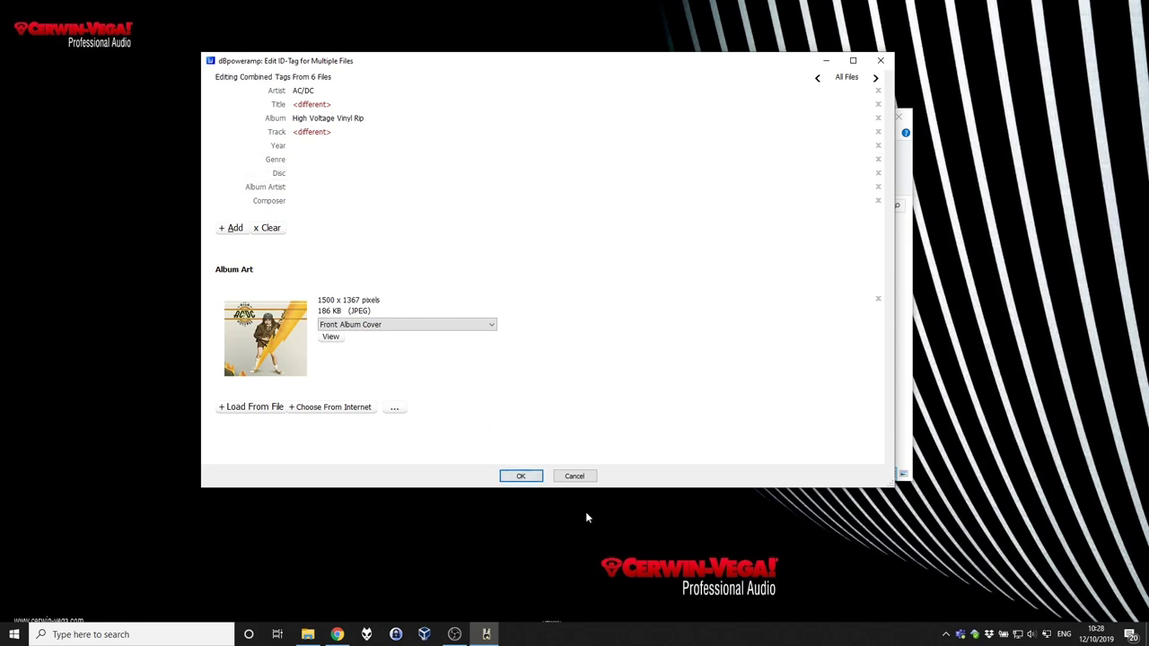
left_click(521, 476)
left_click(631, 387)
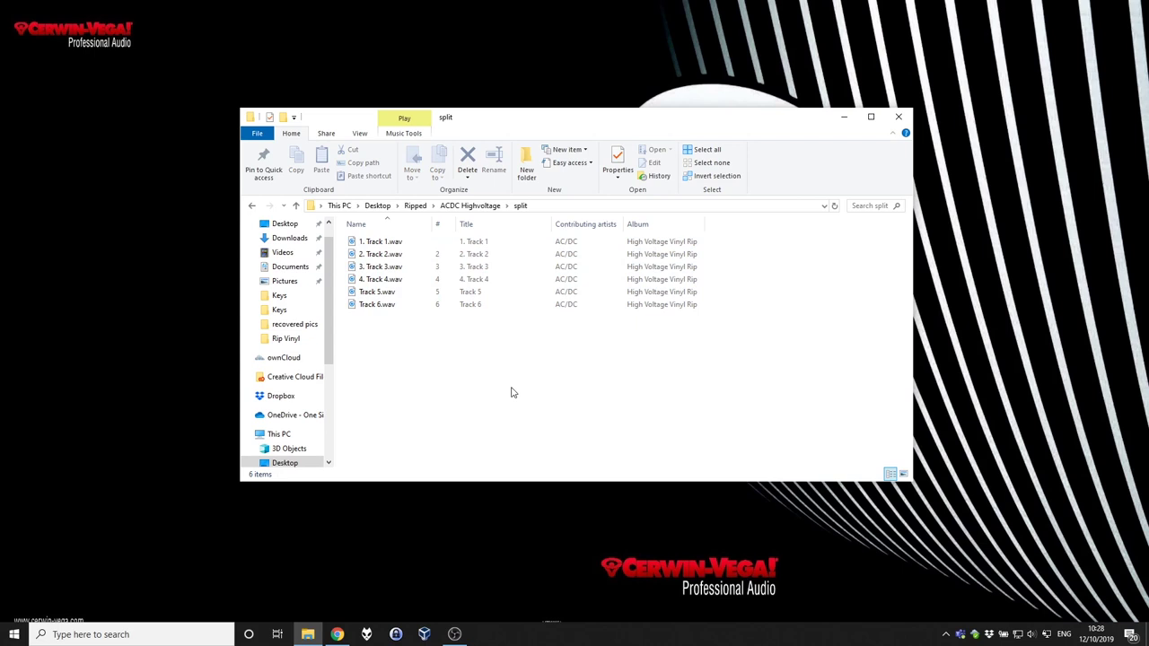
Select all six tagged WAVs in split and choose Convert To from their context menu.
left_click_drag(574, 124, 621, 88)
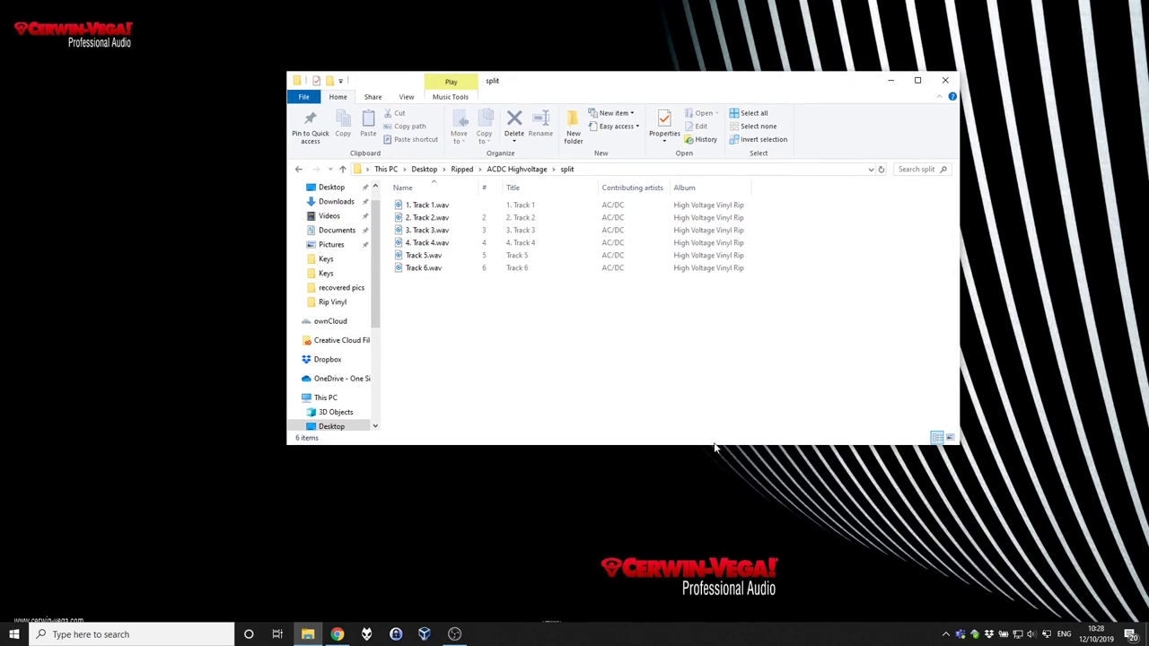
left_click_drag(548, 348, 375, 162)
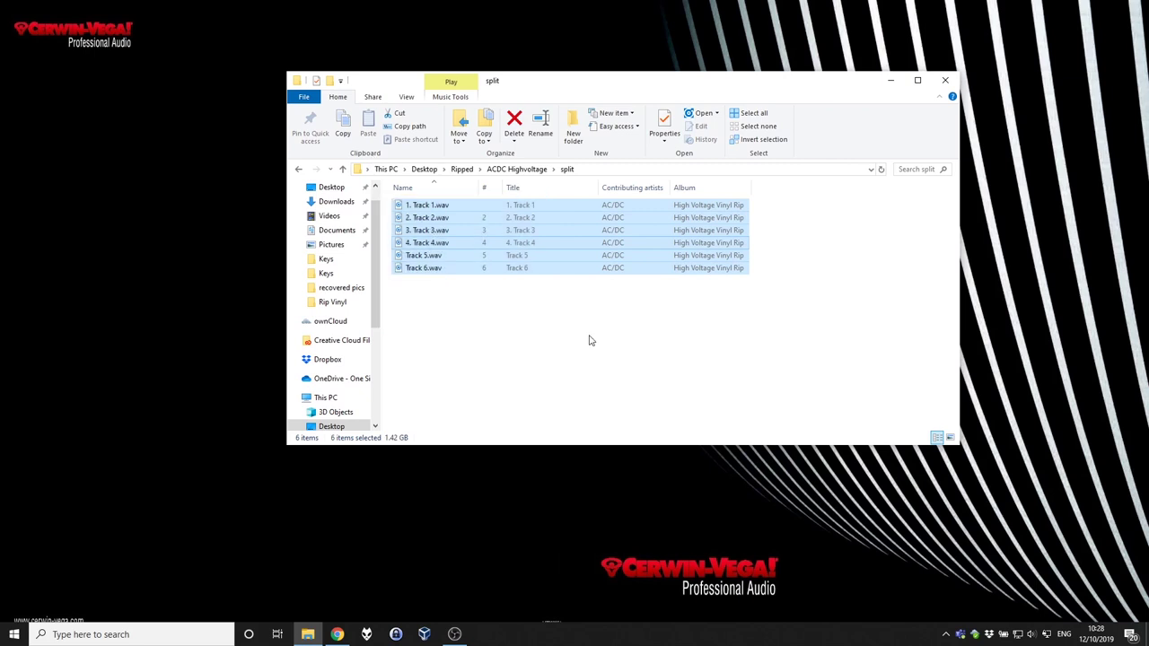
left_click(590, 340)
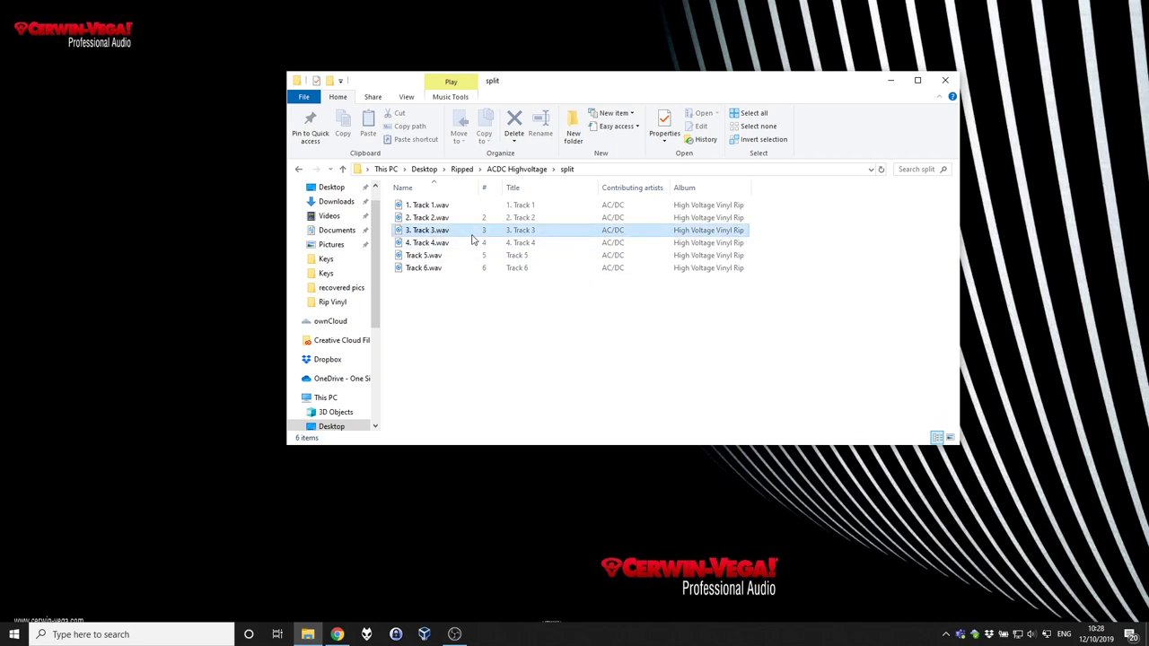
left_click(471, 204)
left_click_drag(548, 348, 440, 218)
right_click(439, 218)
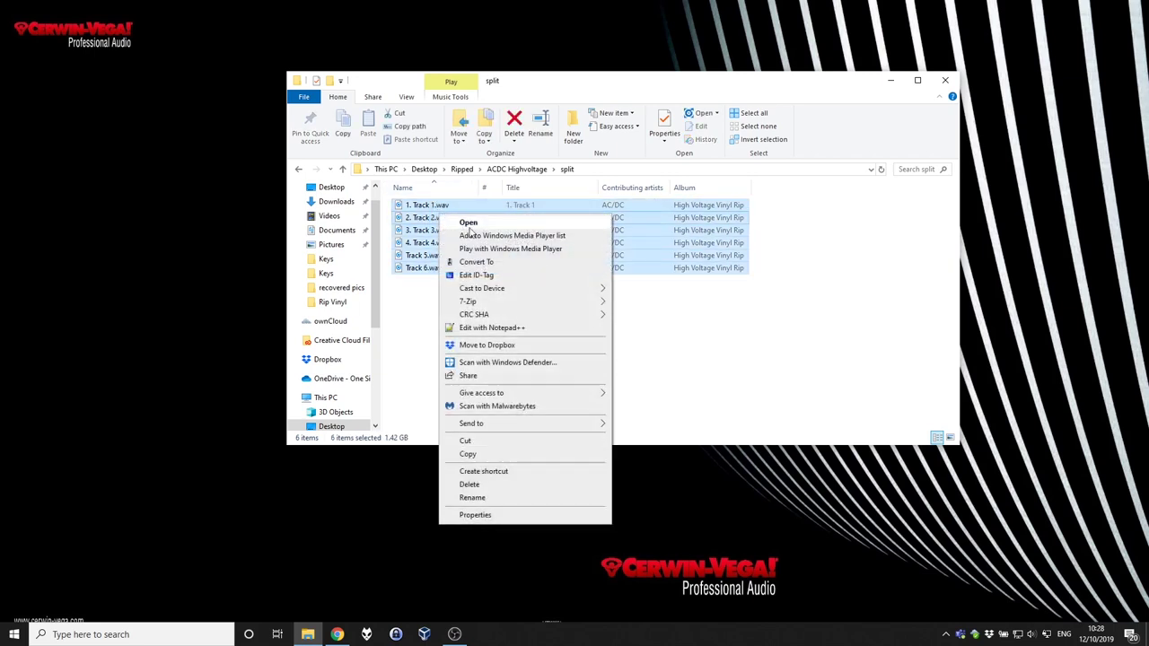
left_click(507, 263)
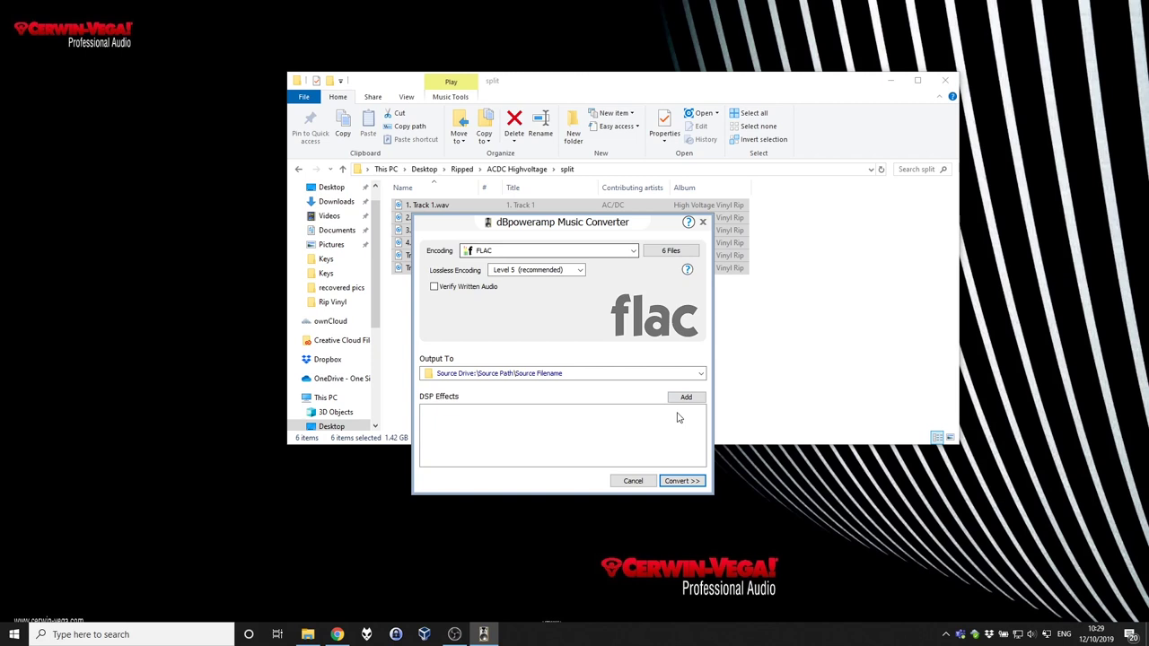
Convert the six WAVs to FLAC at Level 5 (recommended) into the split folder.
left_click(684, 481)
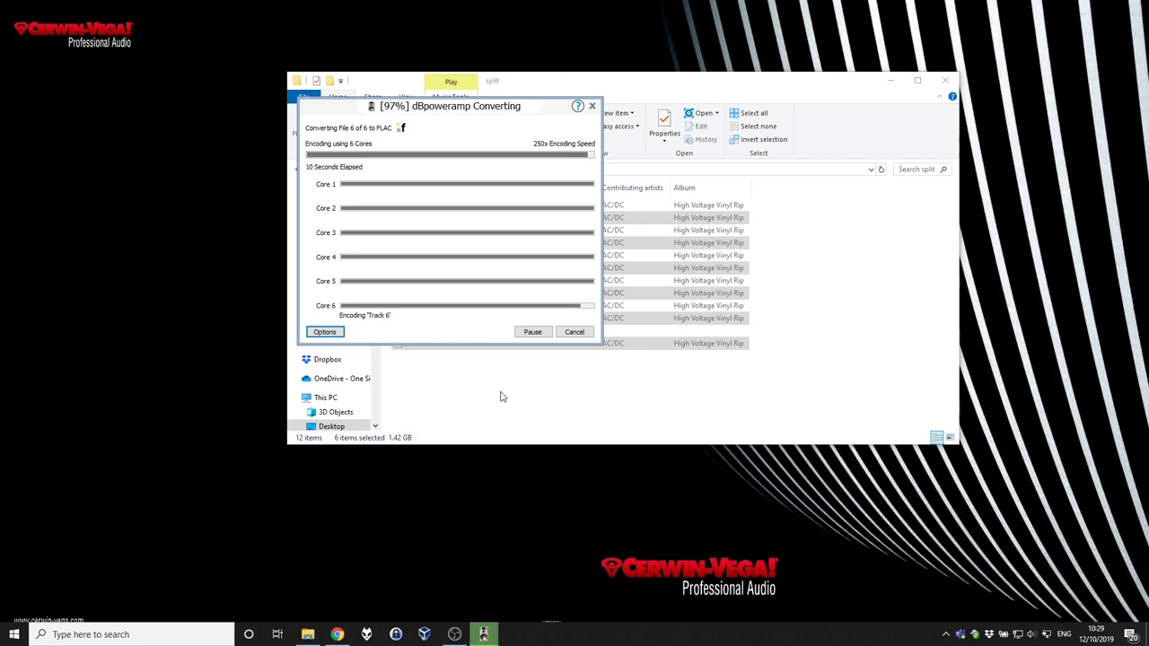
Add a Type column to the split folder and sort the files by type.
left_click(581, 333)
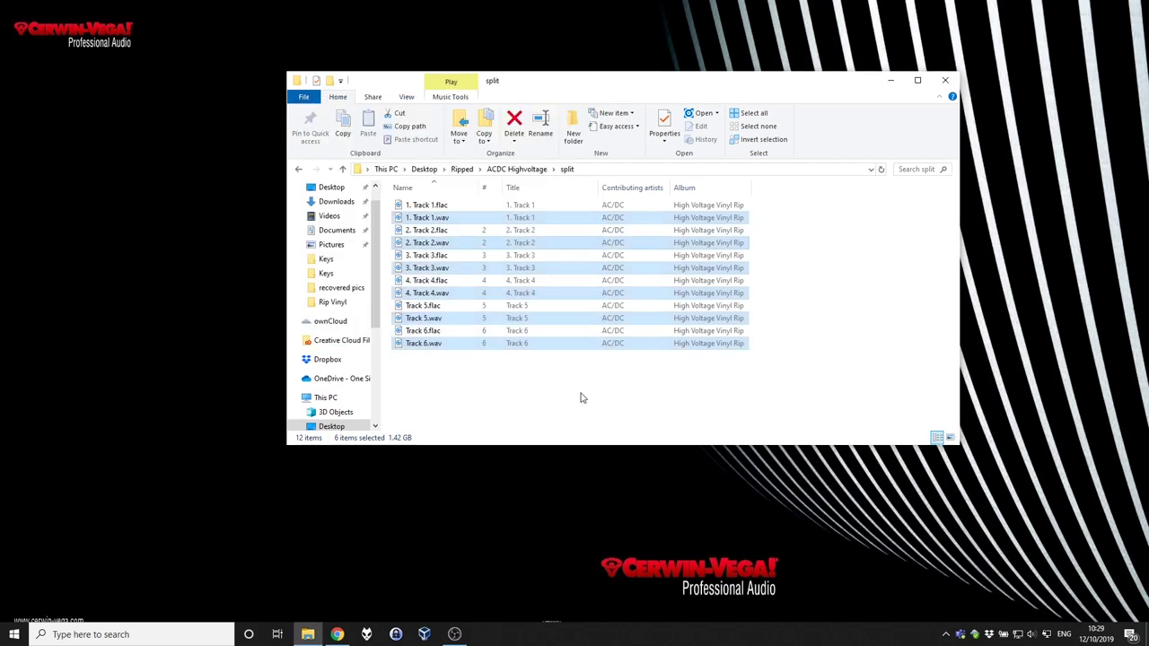
left_click(565, 395)
right_click(806, 191)
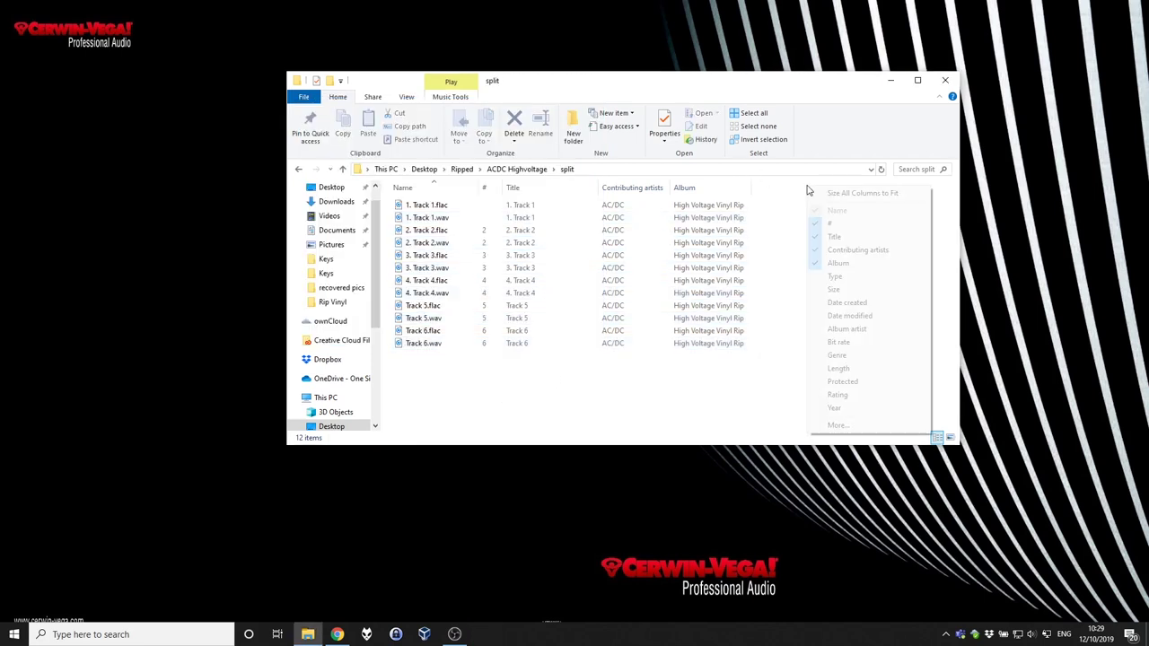
left_click(875, 278)
left_click(780, 188)
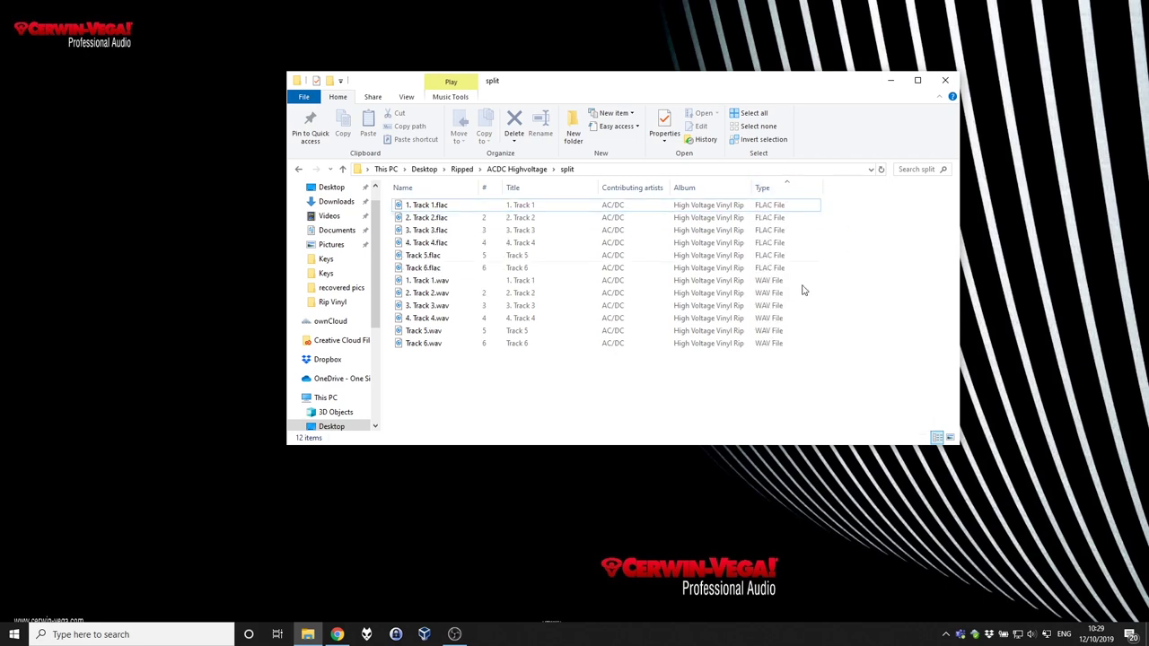
Delete the six WAV files, leaving only the six FLAC tracks.
left_click_drag(803, 399, 662, 287)
right_click(661, 287)
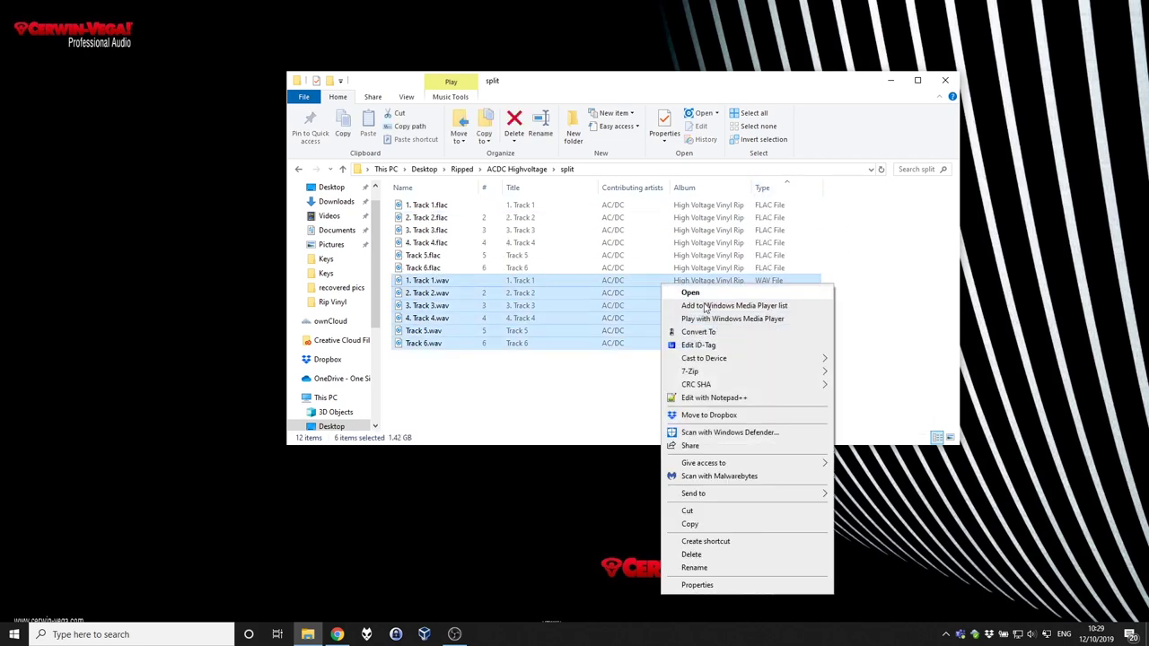
left_click(704, 550)
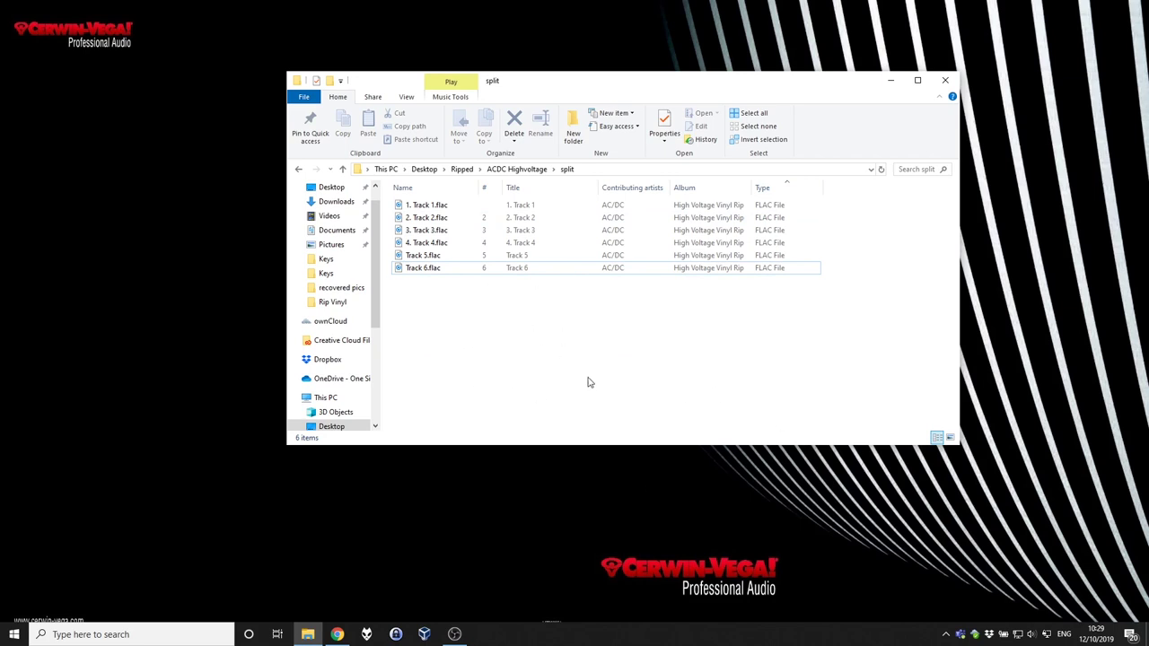
left_click_drag(588, 375, 386, 190)
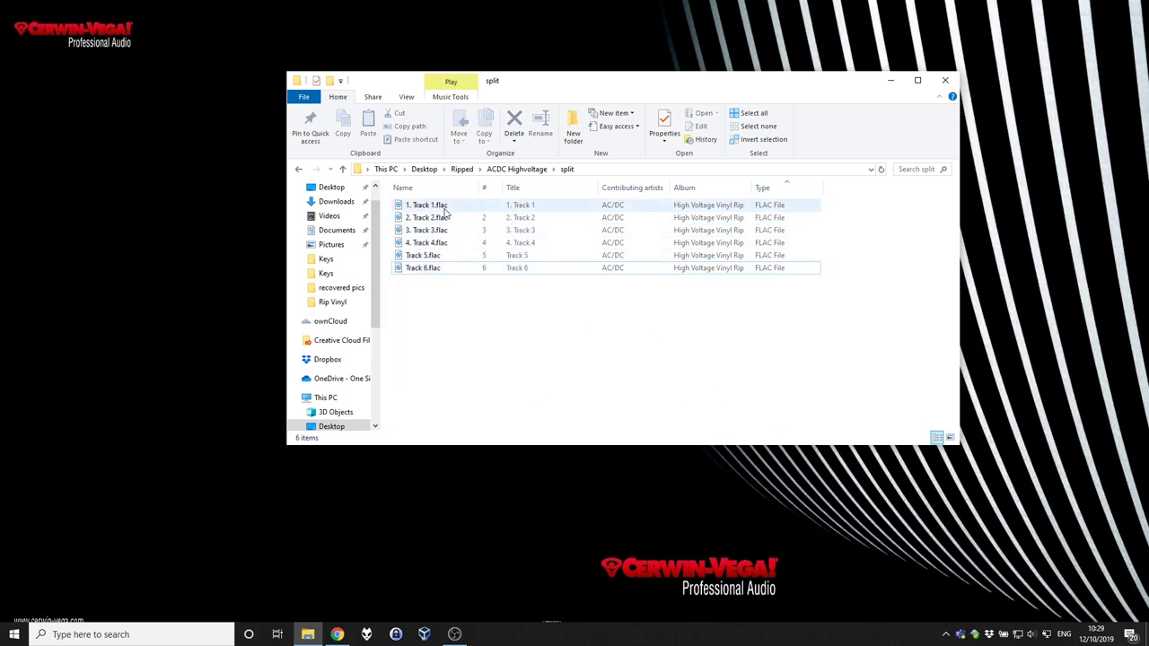
left_click(449, 242)
left_click(451, 267)
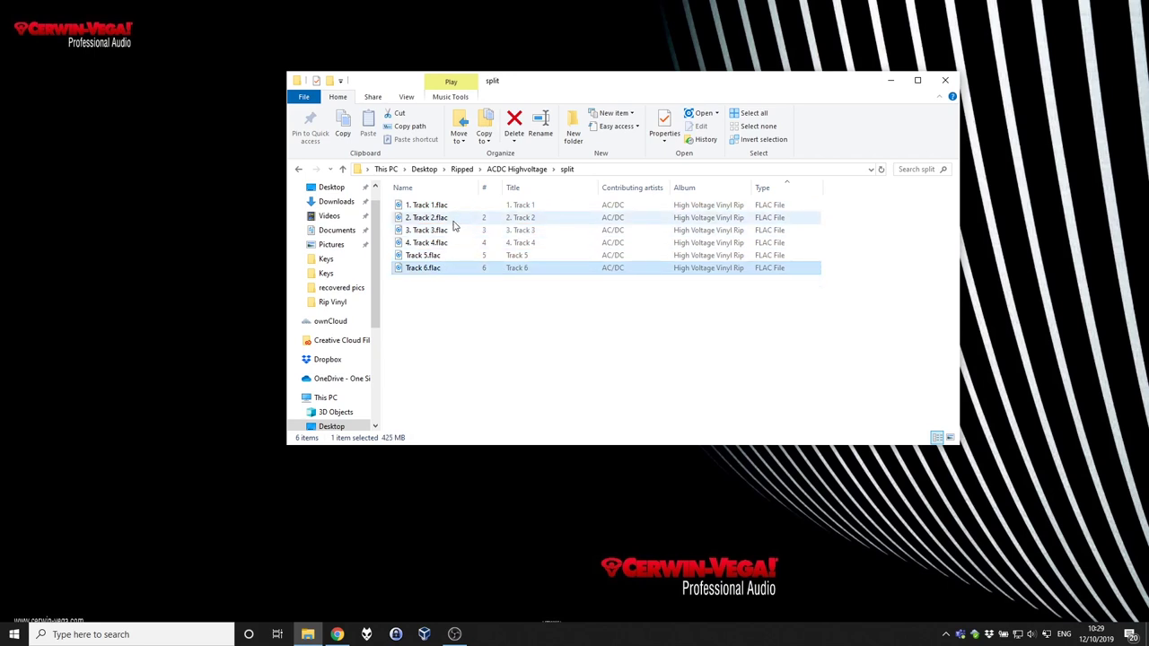
left_click(435, 217)
left_click(601, 350)
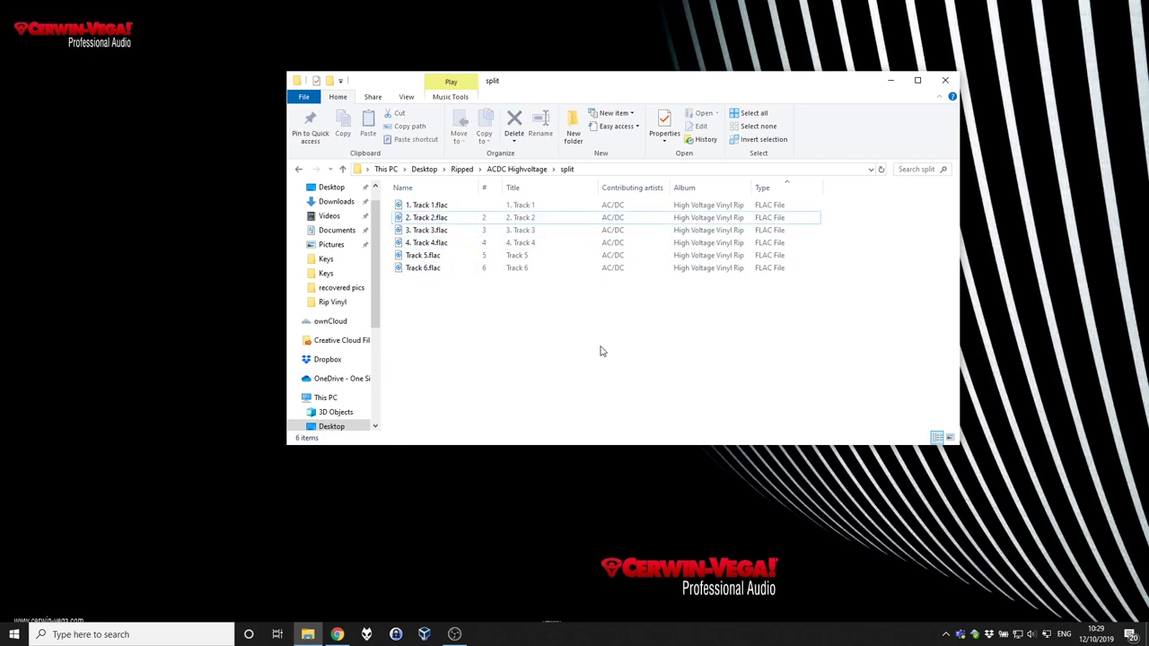